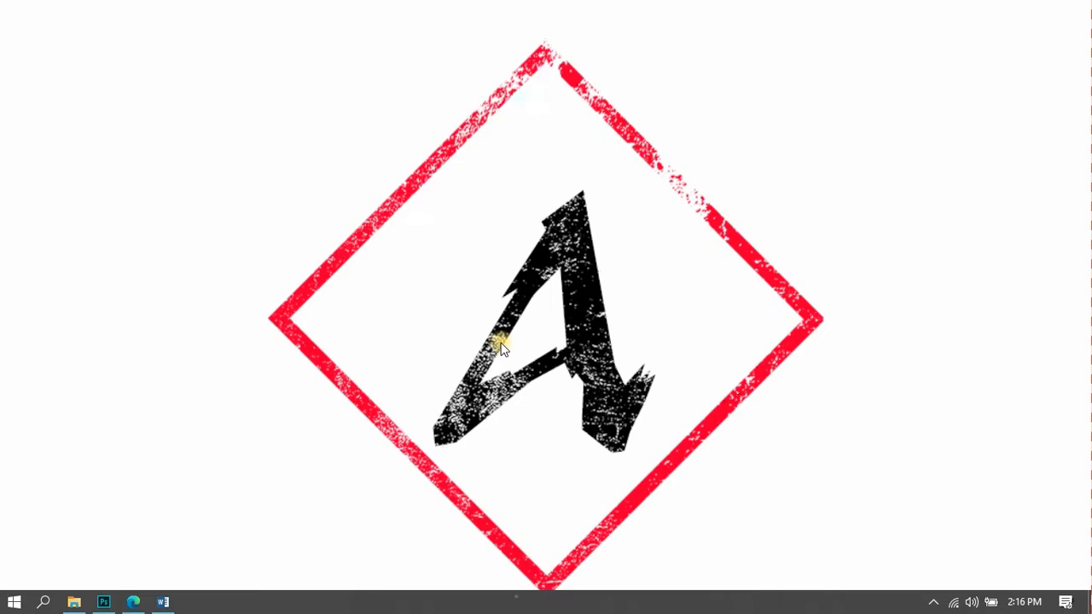
- Look over the Part 4 outline in Word and the existing licenses in the Vuforia License Manager in the browser
click(163, 602)
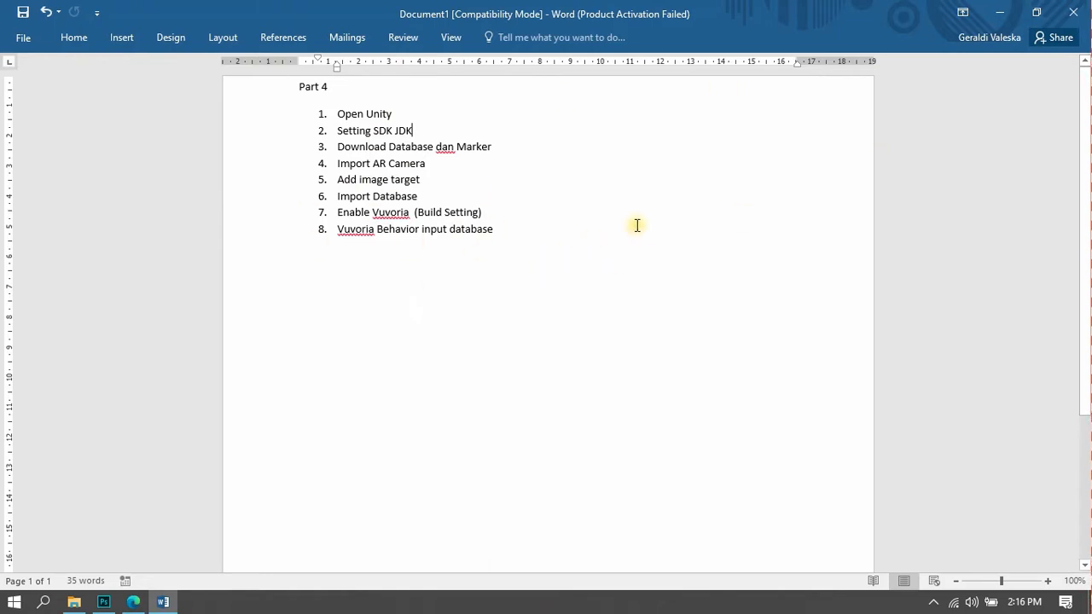
click(997, 24)
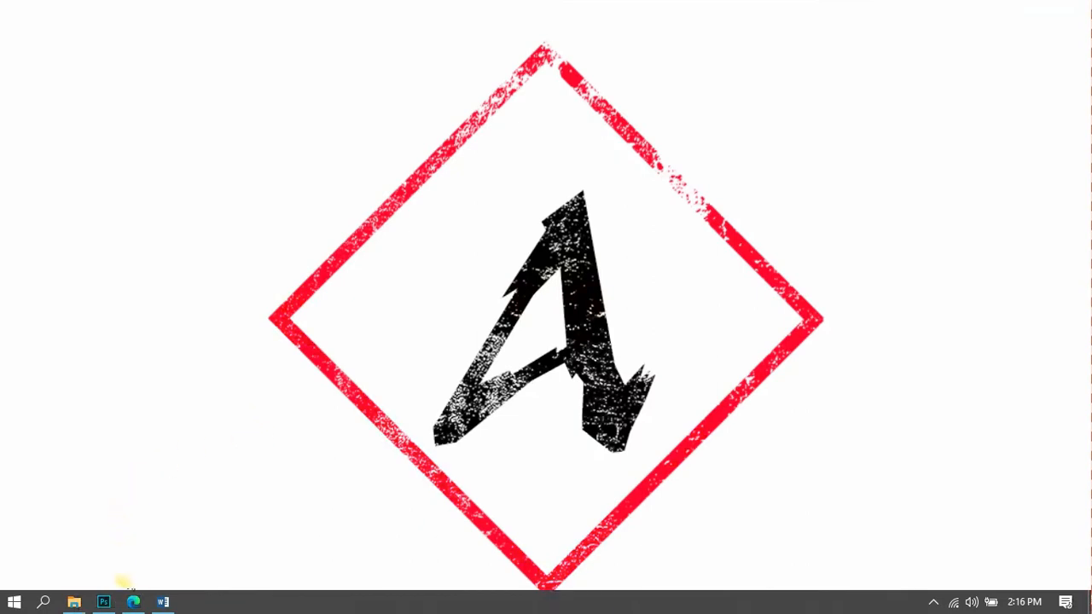
click(134, 602)
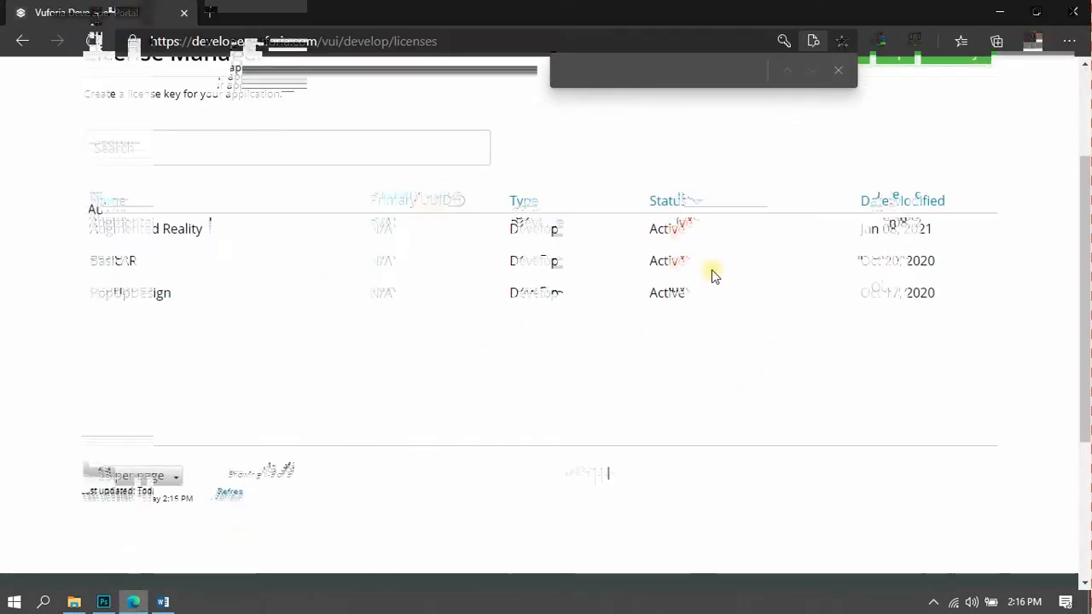
click(843, 70)
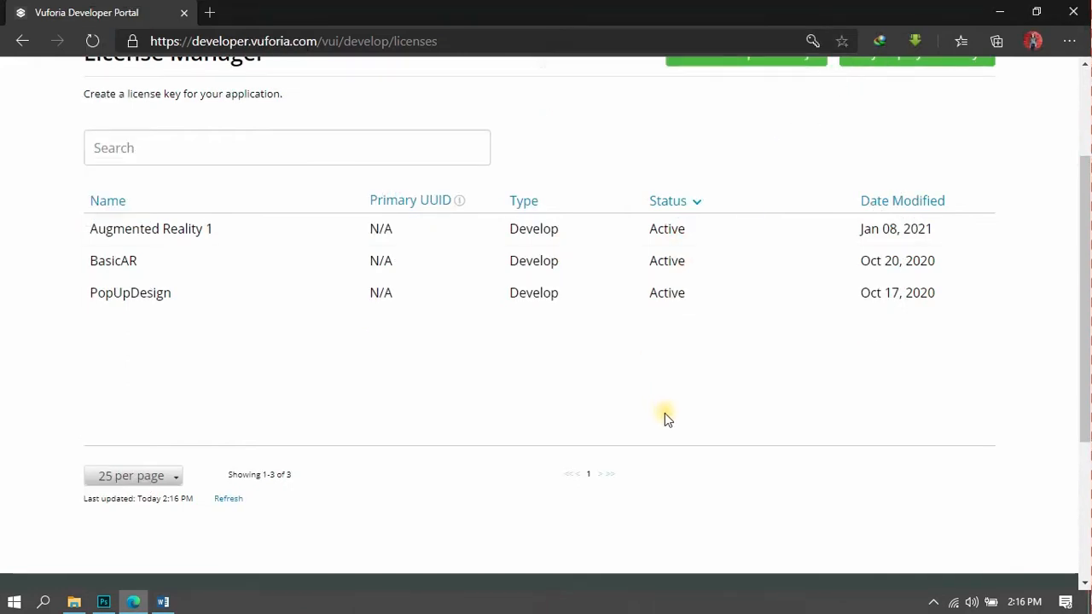
scroll(667, 418, up, 2)
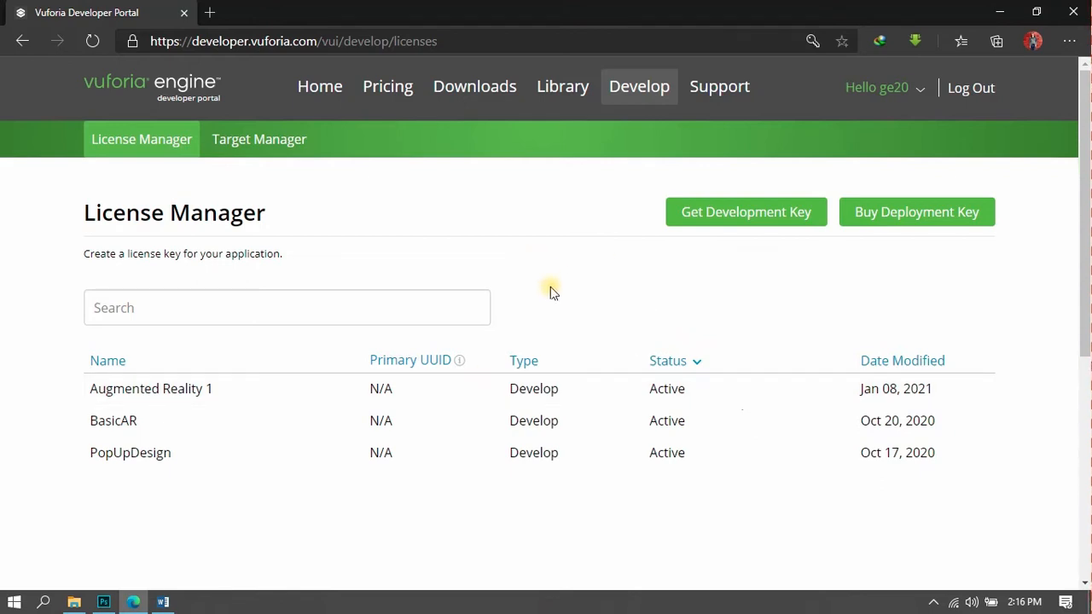
scroll(551, 295, down, 1)
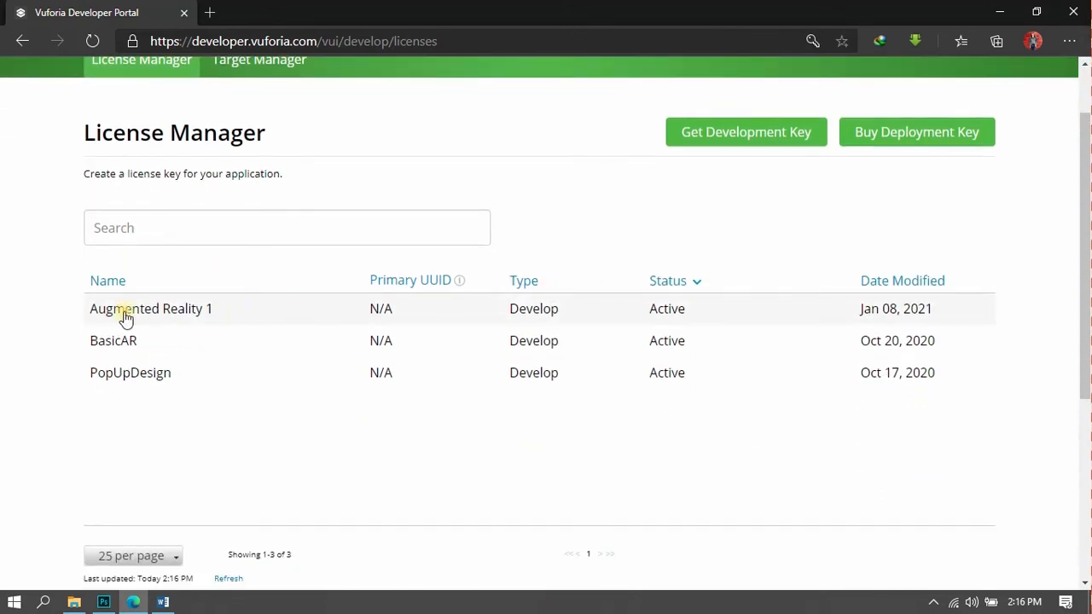
- Start a free development license key request and accept the Vuforia Developer Agreement terms
click(616, 447)
click(763, 144)
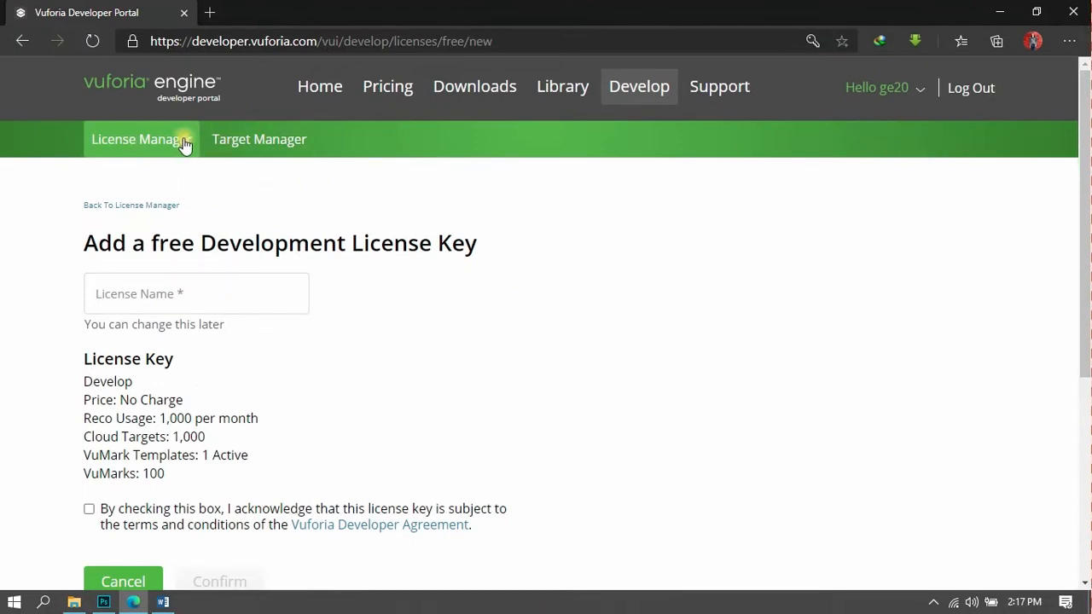
scroll(390, 438, down, 3)
scroll(358, 418, up, 2)
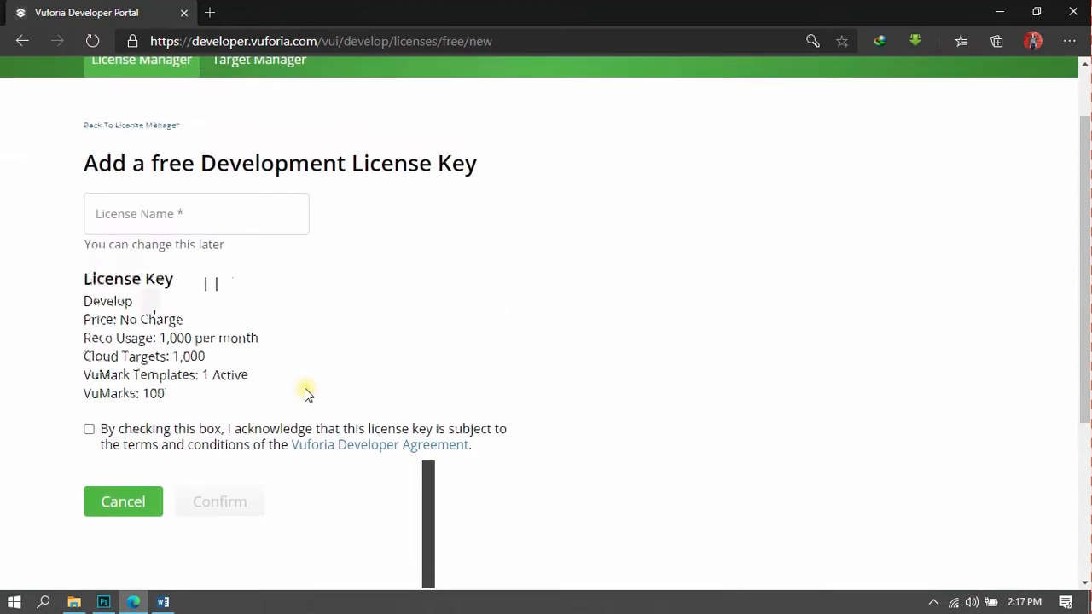
click(90, 431)
click(214, 214)
click(477, 252)
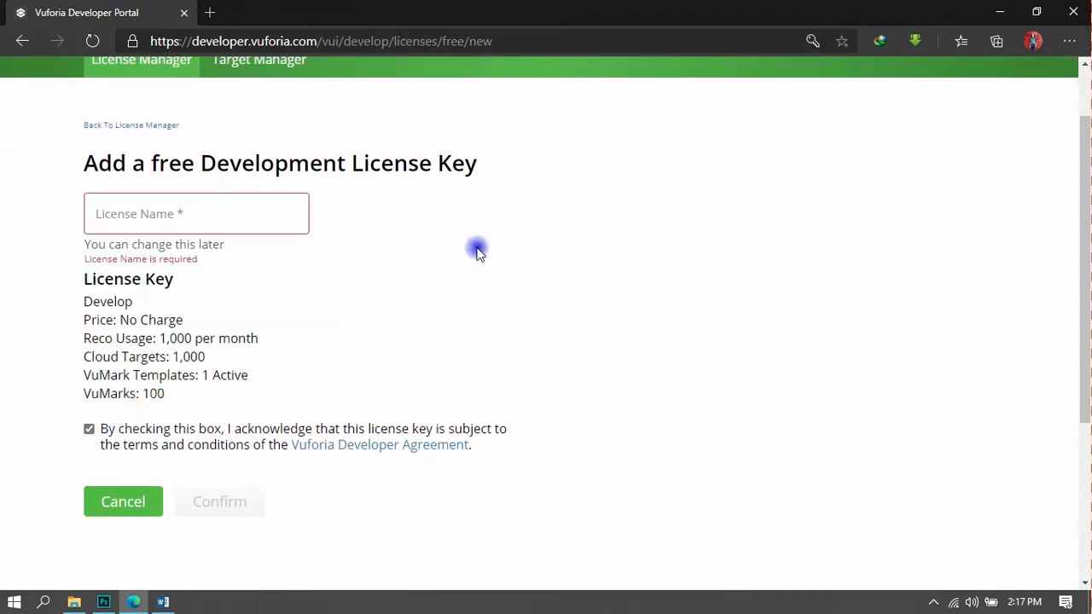
- Name the new development license ARDesign and confirm its creation
click(219, 211)
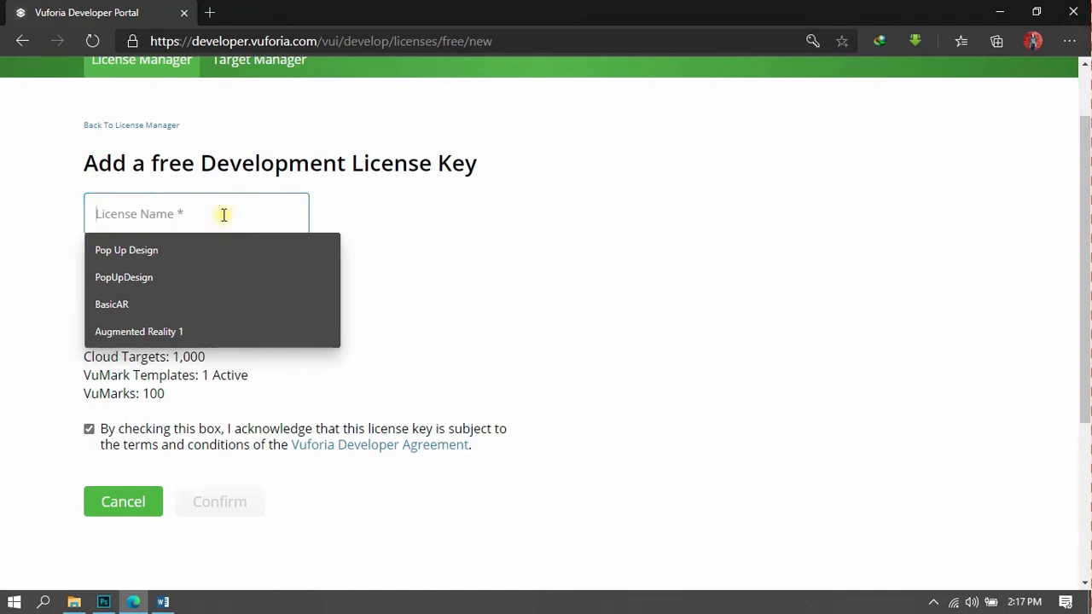
text(Po)
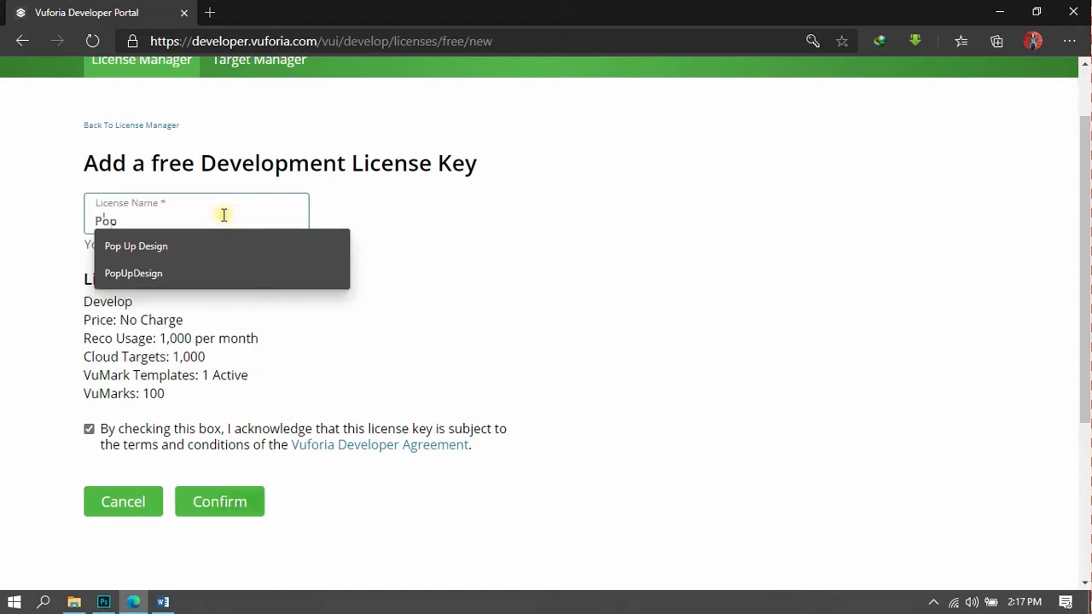
text(p)
key(BackSpace)
key(BackSpace)
key(BackSpace)
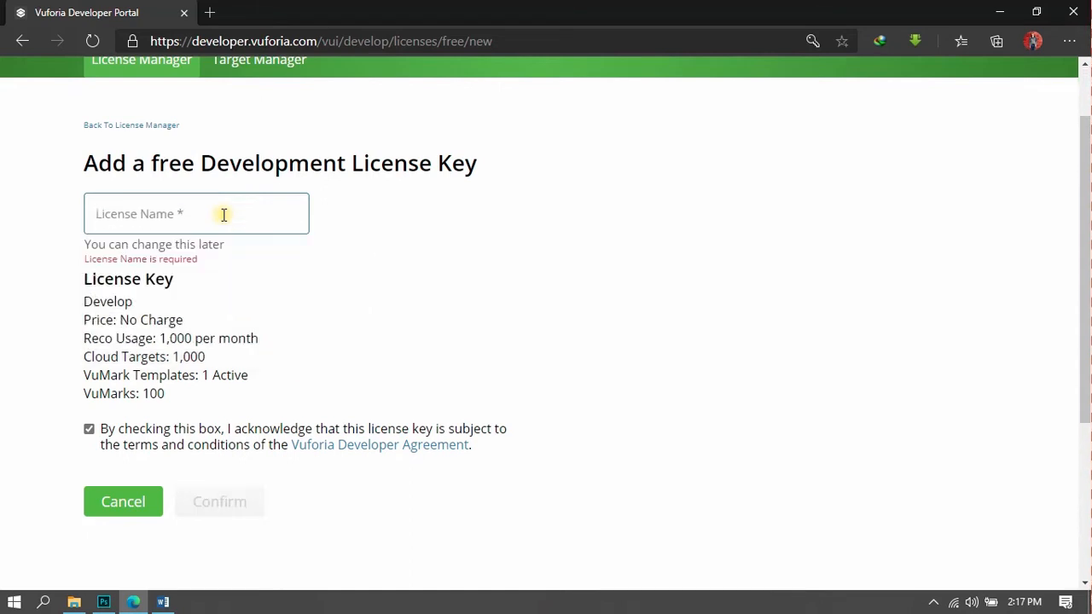
text(ARDesign)
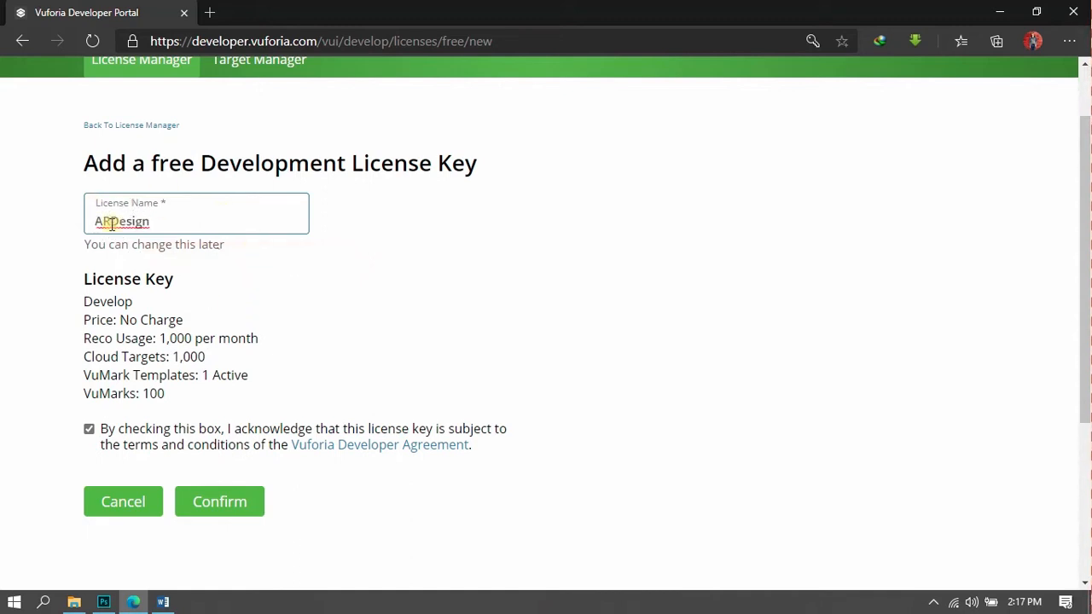
click(262, 503)
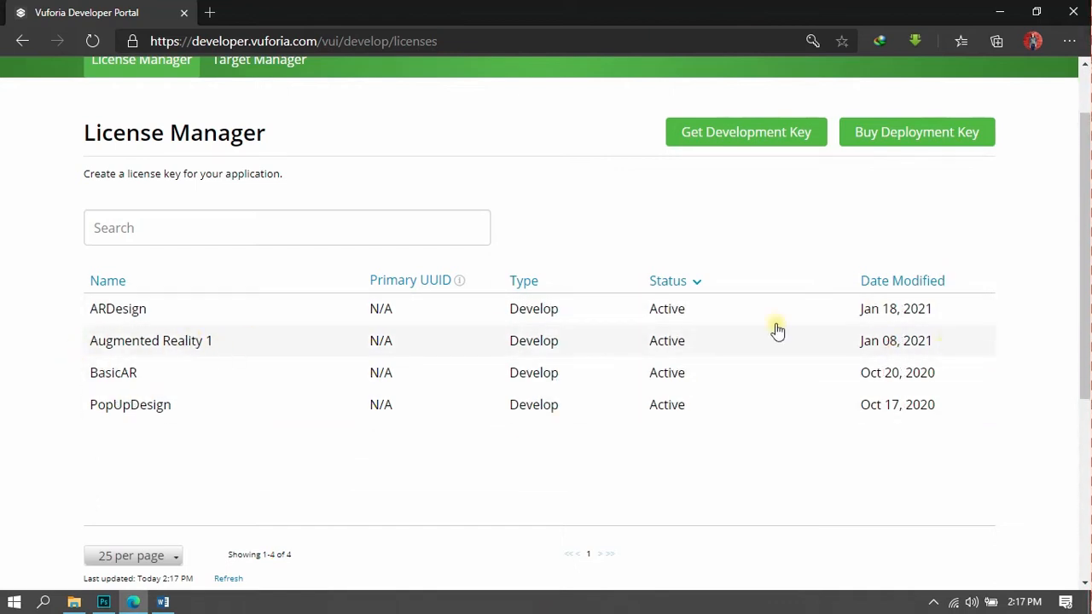
- Open the ARDesign license and copy its license key to the clipboard
click(115, 311)
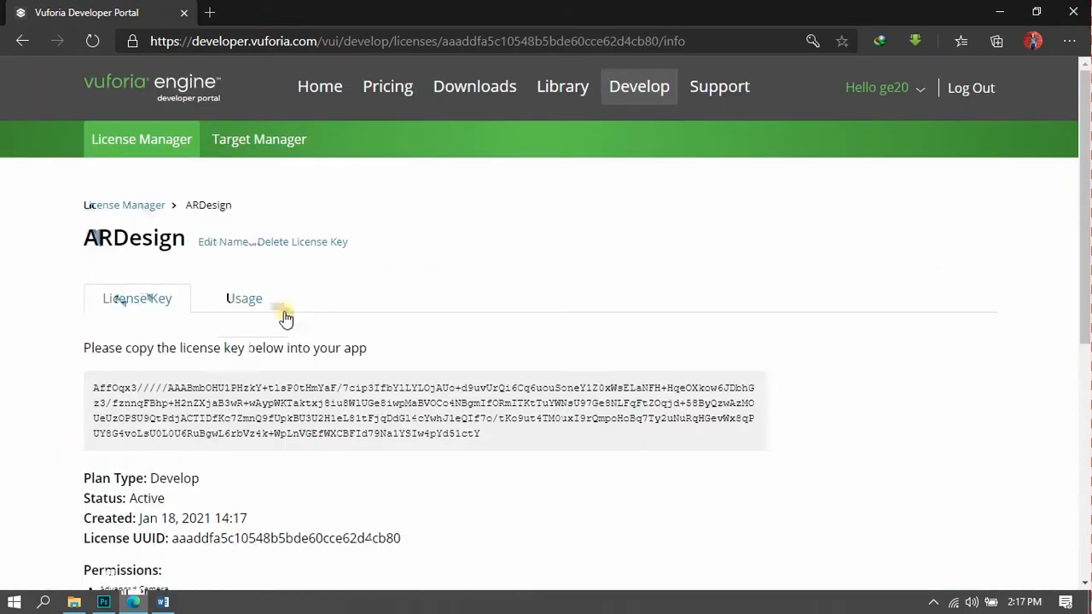
scroll(285, 316, down, 2)
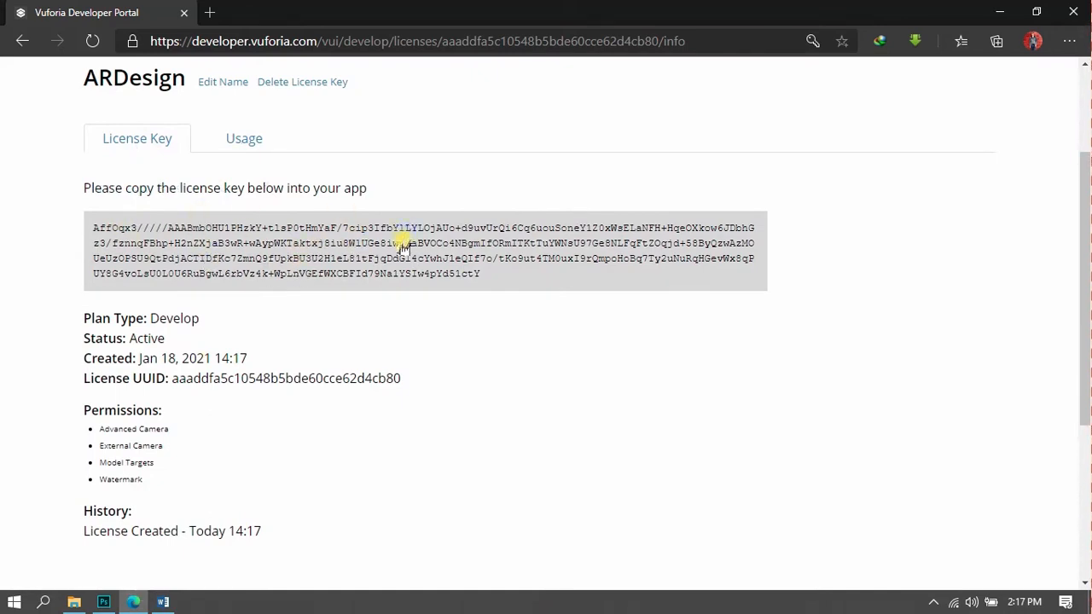
right_click(501, 260)
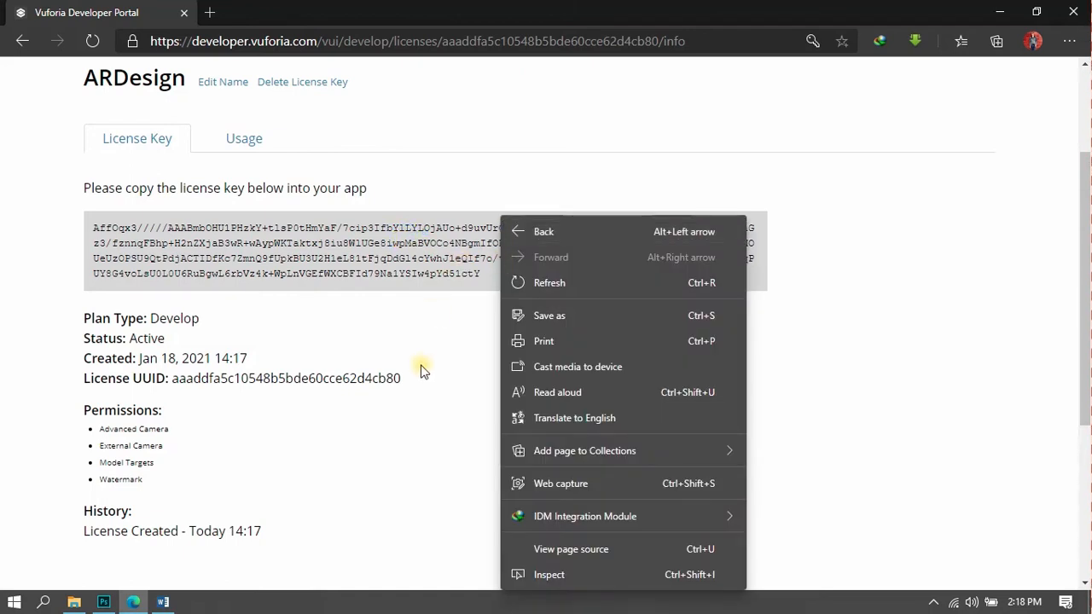
click(361, 241)
click(361, 241)
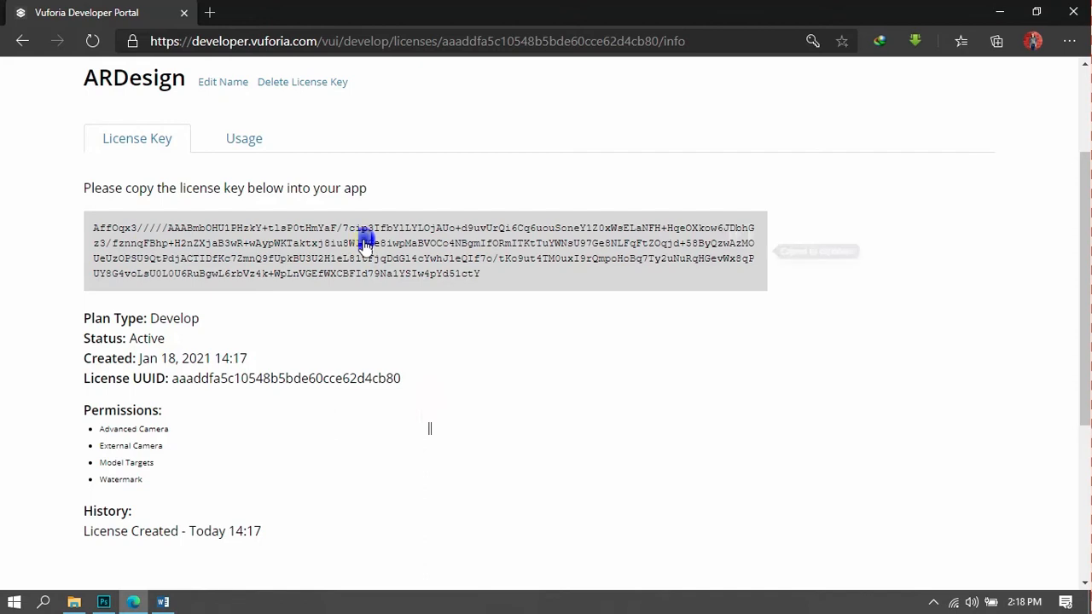
click(301, 256)
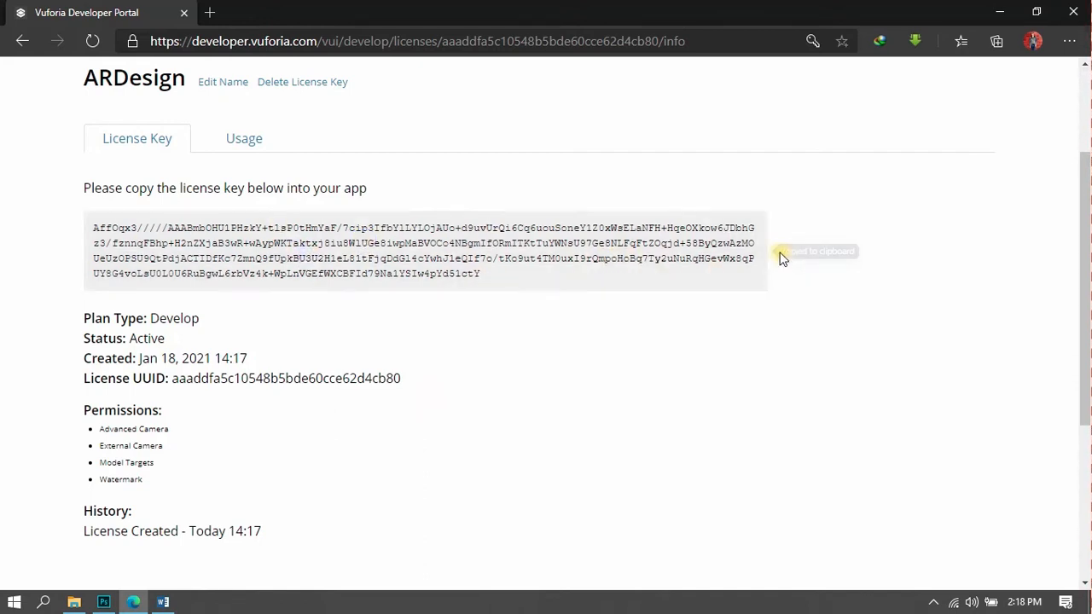
- Switch to Word and paste the copied license key as plain text below the Part 4 numbered list
click(163, 601)
click(493, 288)
key(Return)
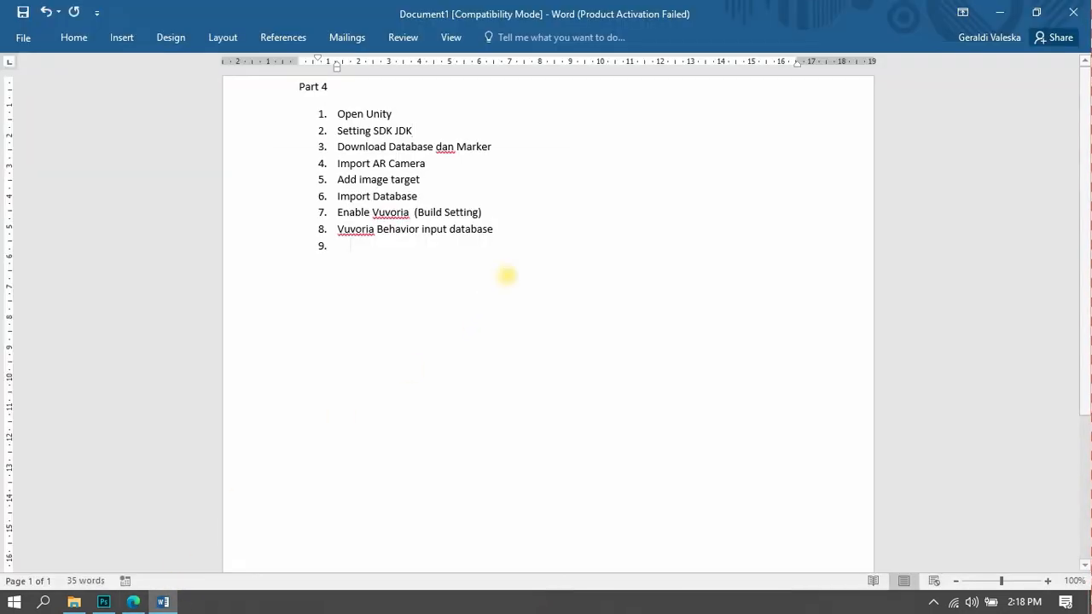
key(Return)
key(Return)
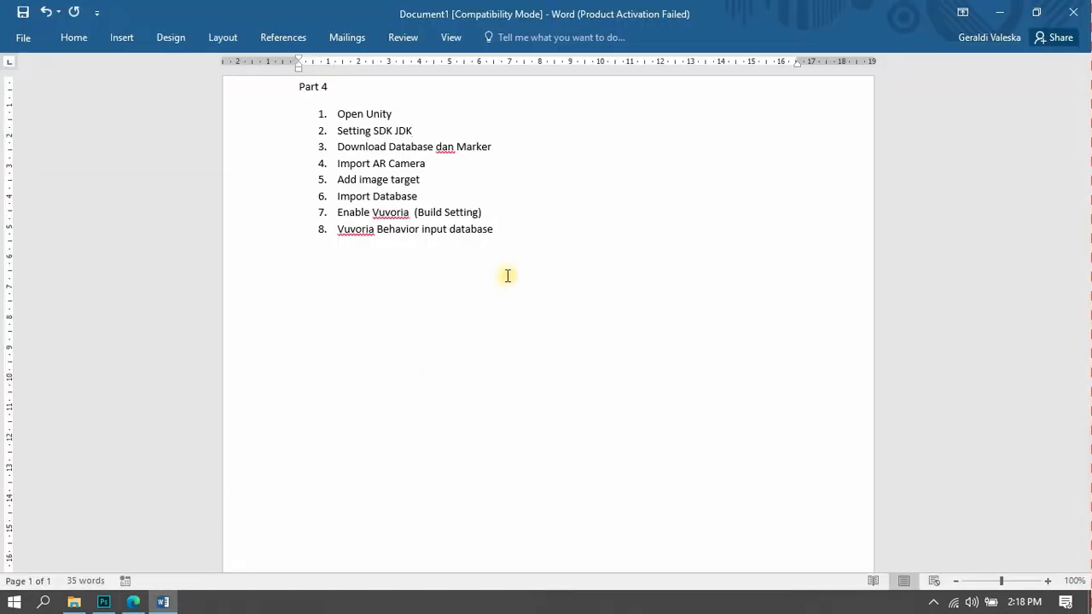
key(ctrl+v)
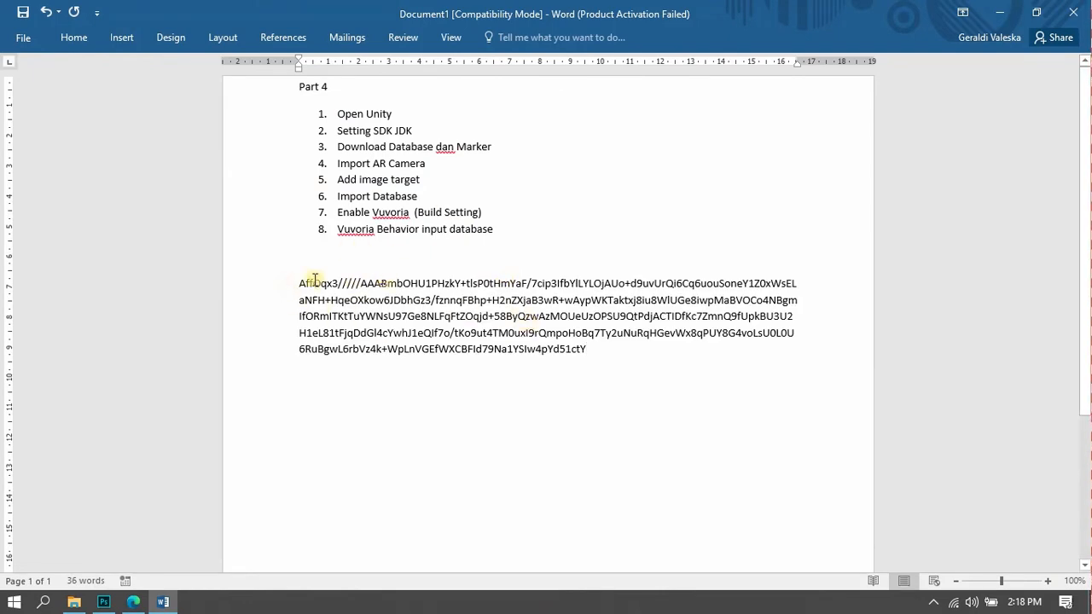
- Return to the Vuforia portal in the browser and open the Target Manager
click(133, 603)
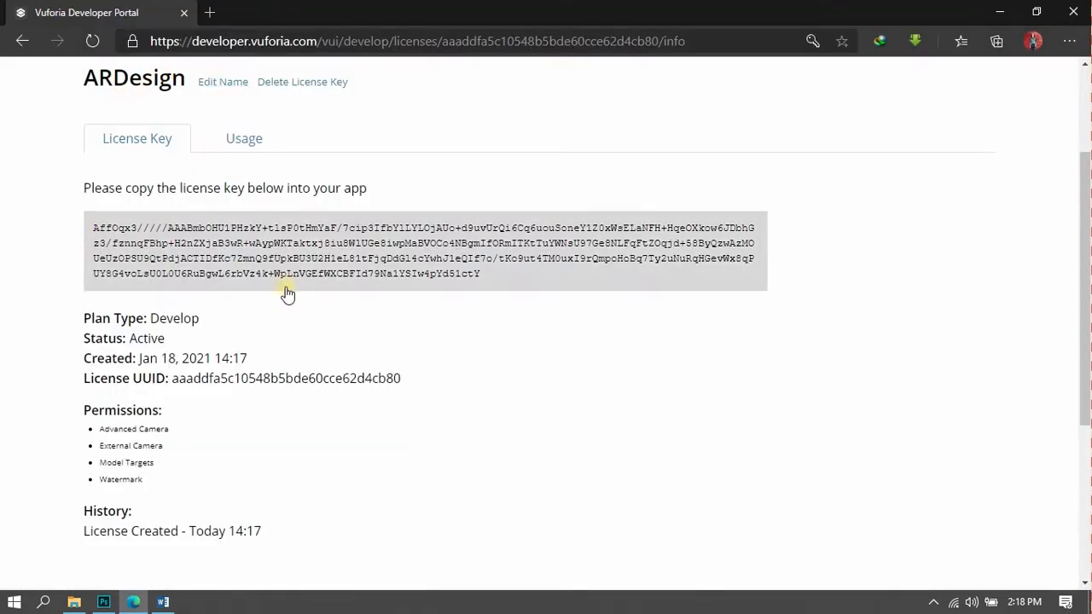
scroll(379, 331, down, 3)
scroll(378, 324, up, 5)
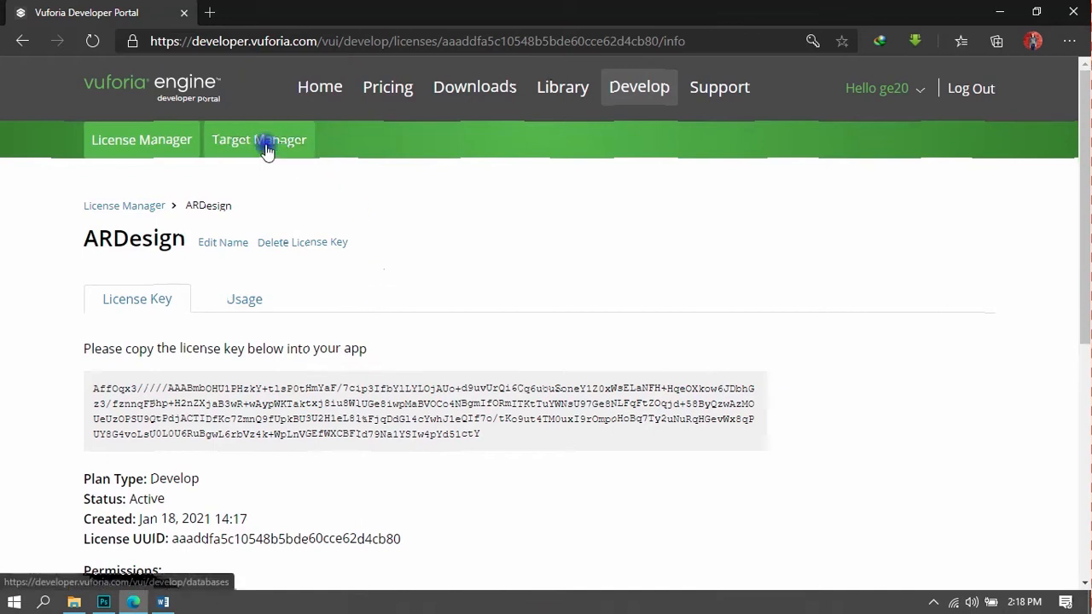
click(266, 146)
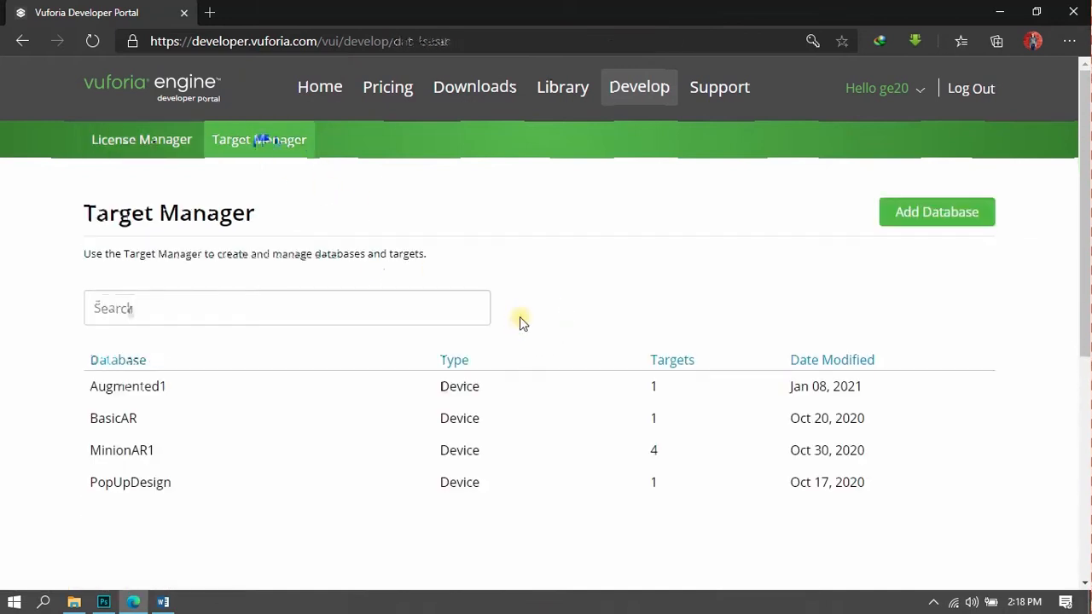
- Create a new target database named ARDesign with the Device type
scroll(521, 320, down, 1)
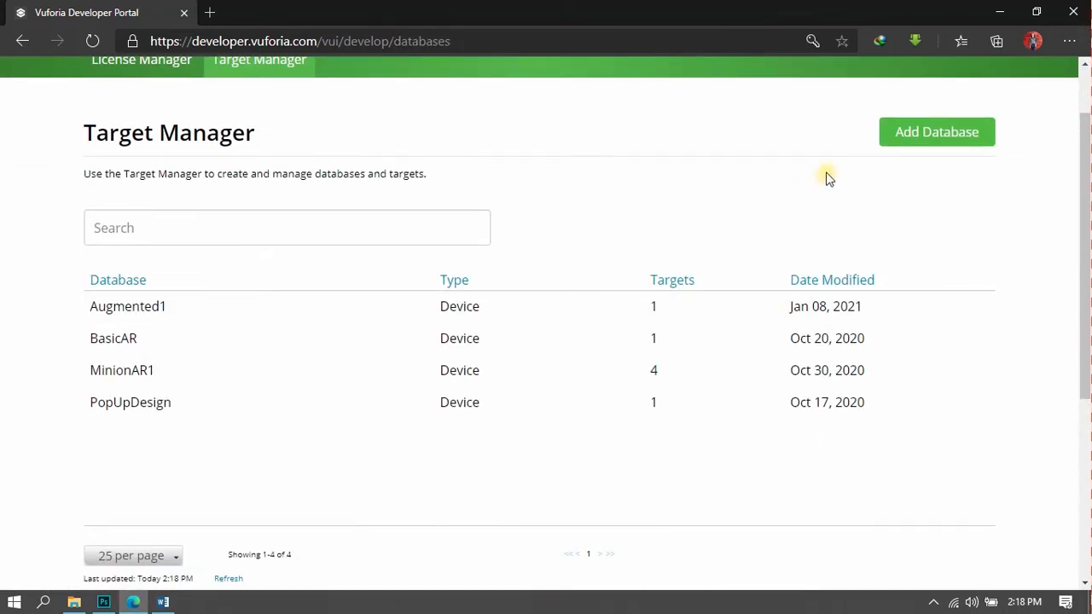
click(915, 145)
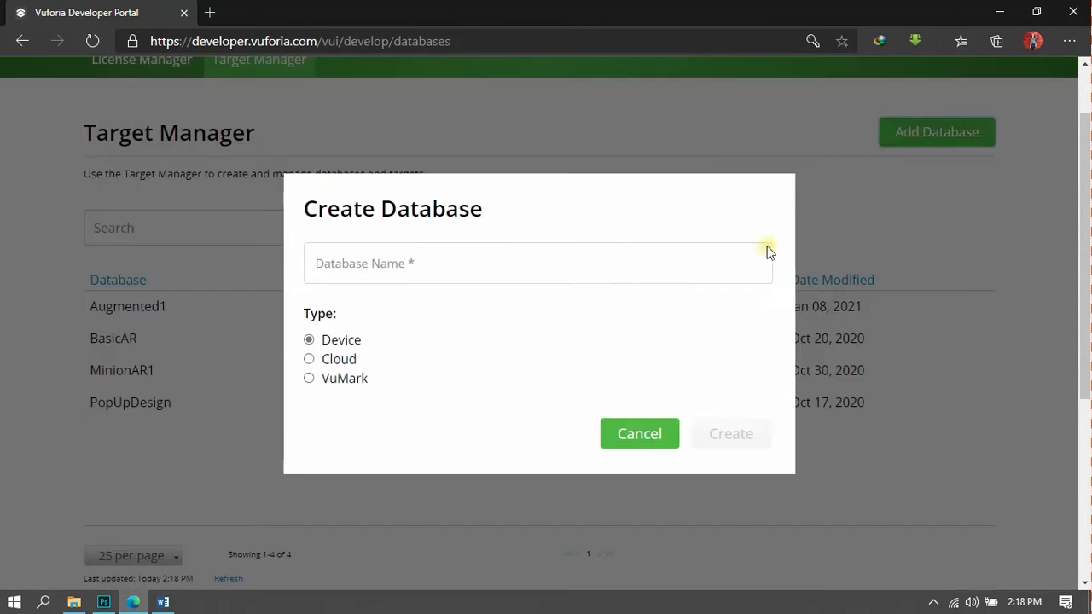
click(519, 269)
text(AR)
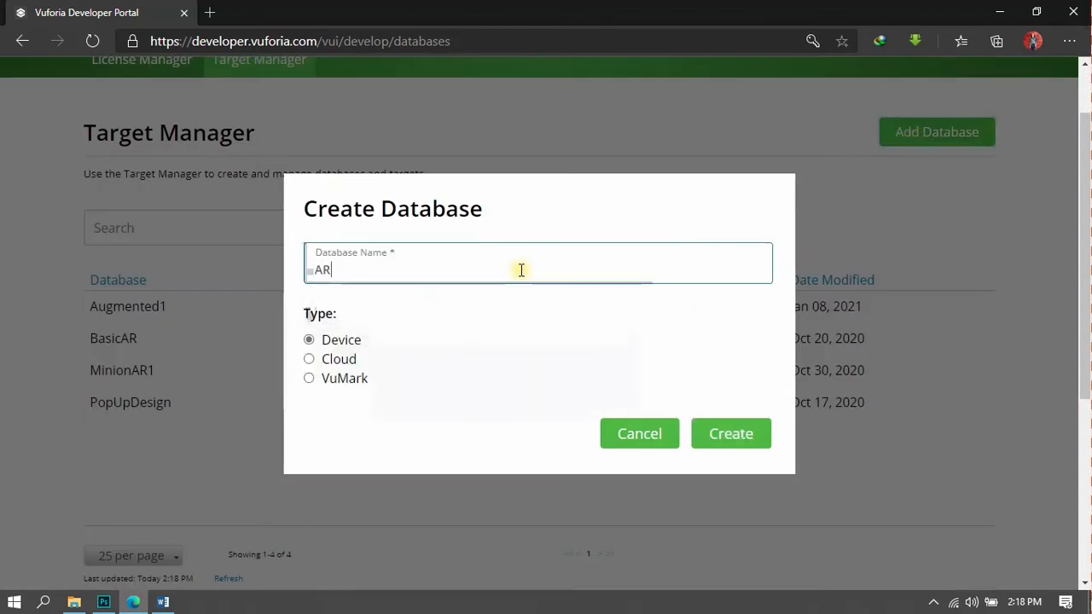
text(Design)
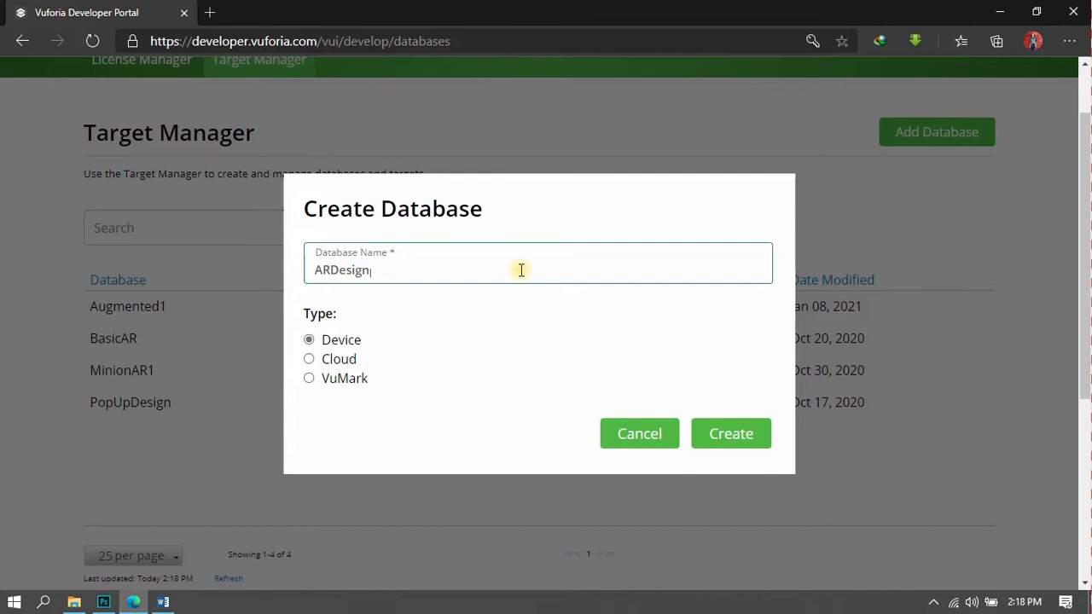
key(Return)
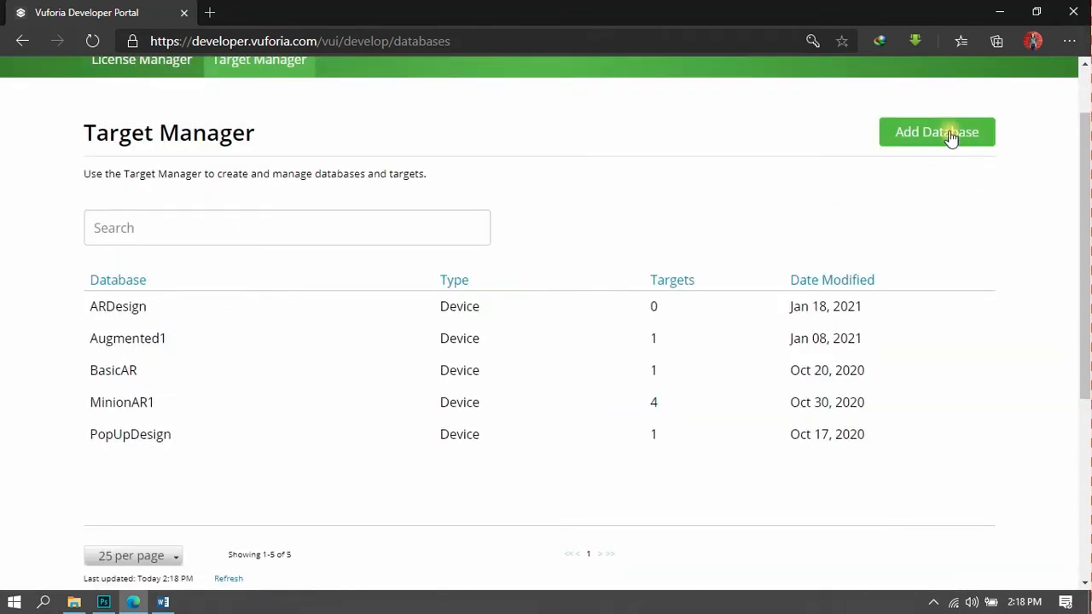
click(951, 137)
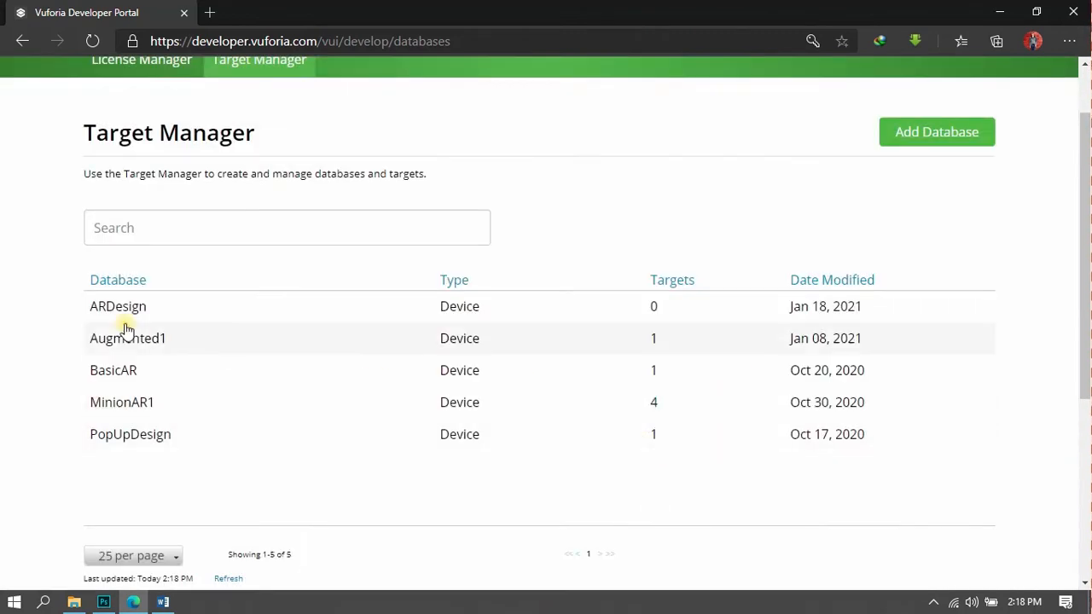
- Open the ARDesign database in the Target Manager and start adding a new target
click(157, 315)
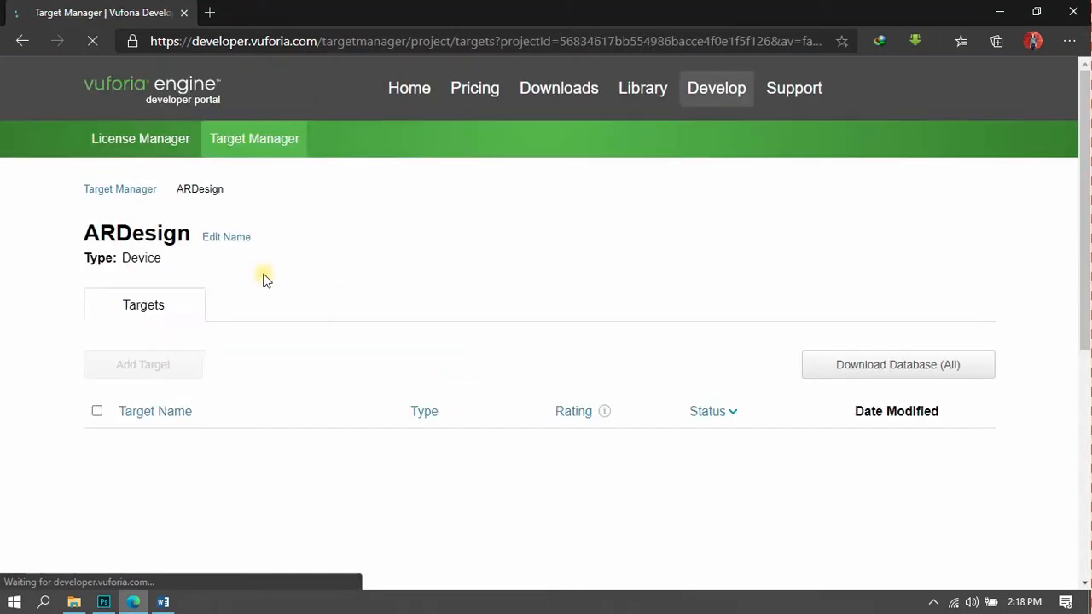
scroll(665, 375, down, 2)
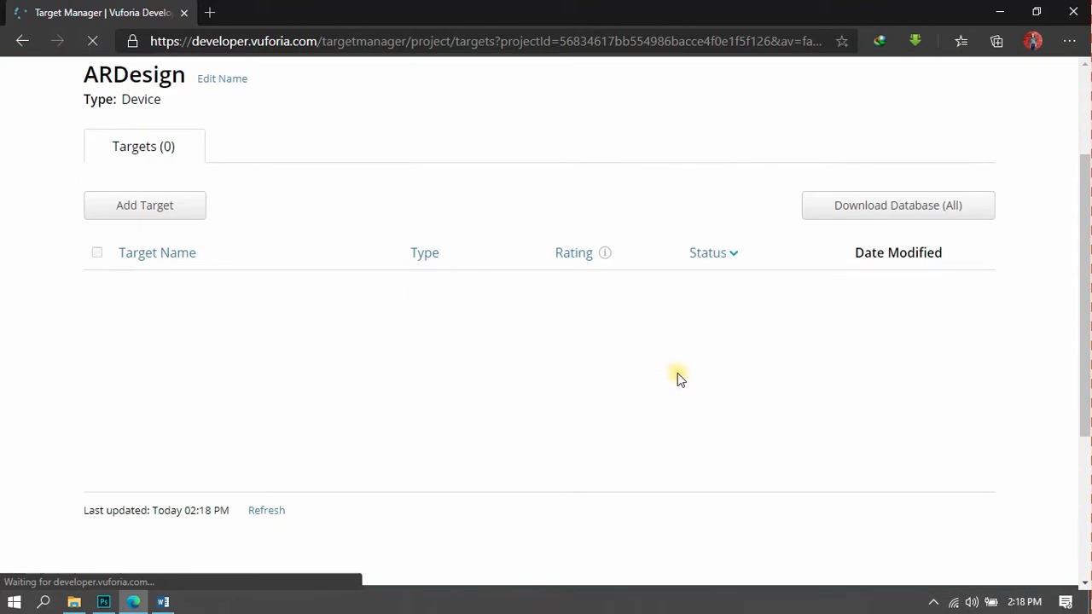
scroll(288, 373, up, 1)
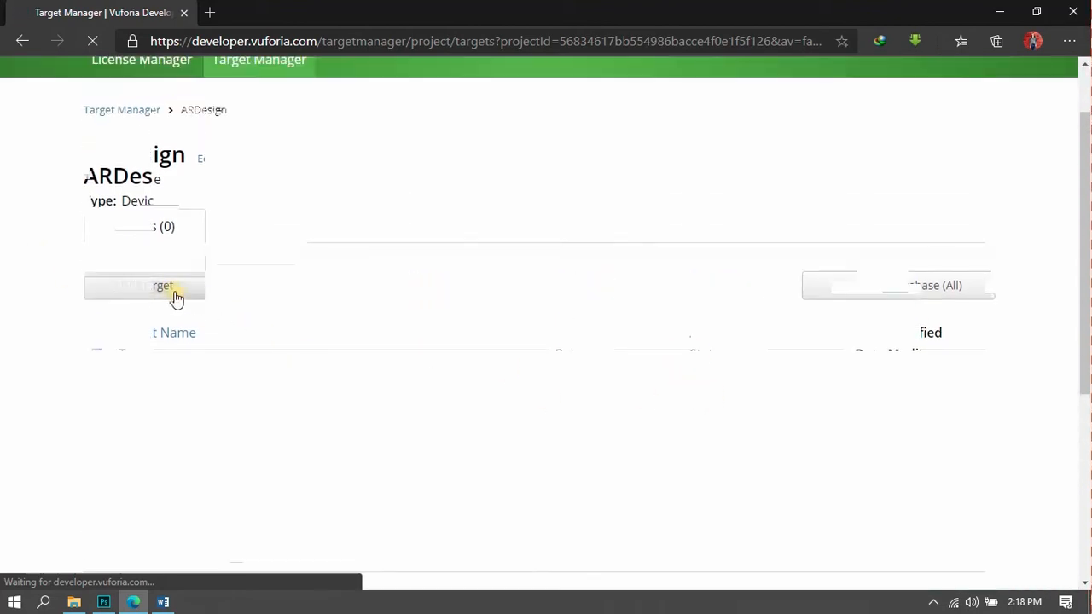
click(170, 290)
scroll(502, 328, down, 2)
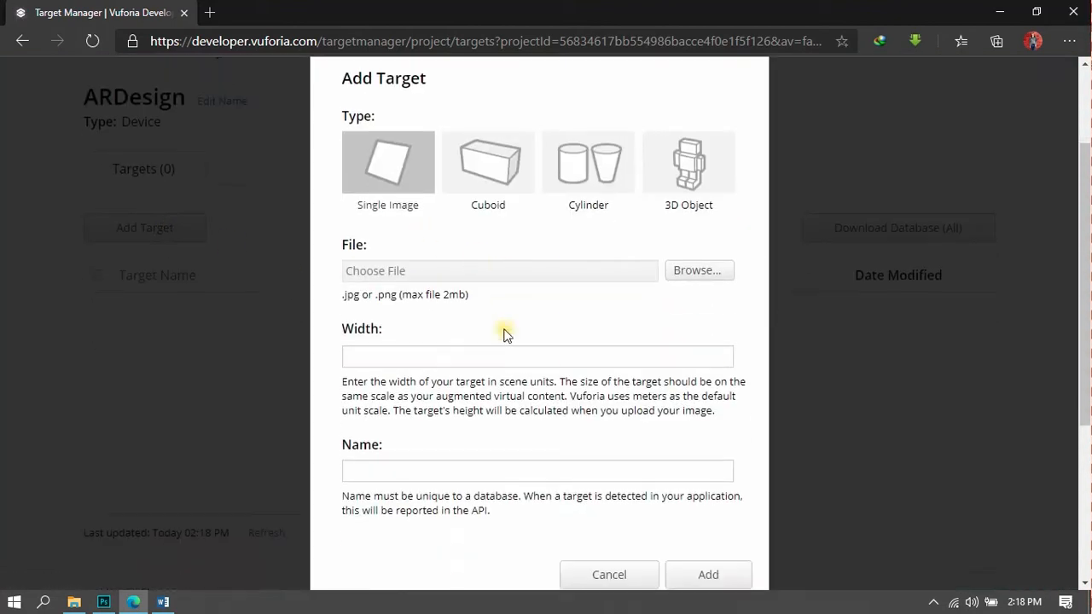
scroll(496, 241, up, 1)
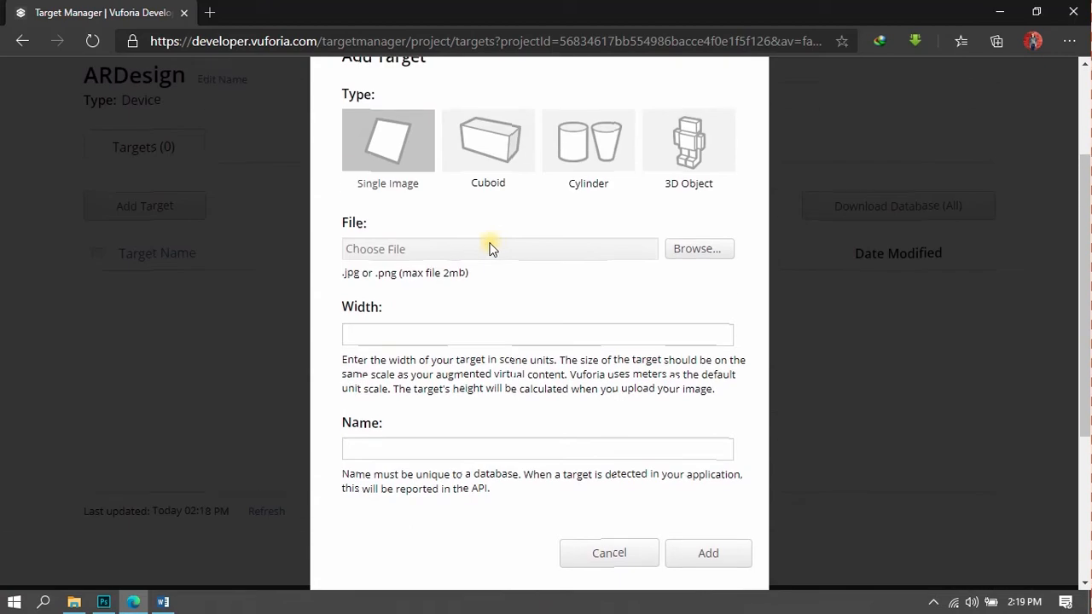
- Choose Barcode1.png from the Augmented Reality Folder inside Edit as the image file for the new target
click(689, 250)
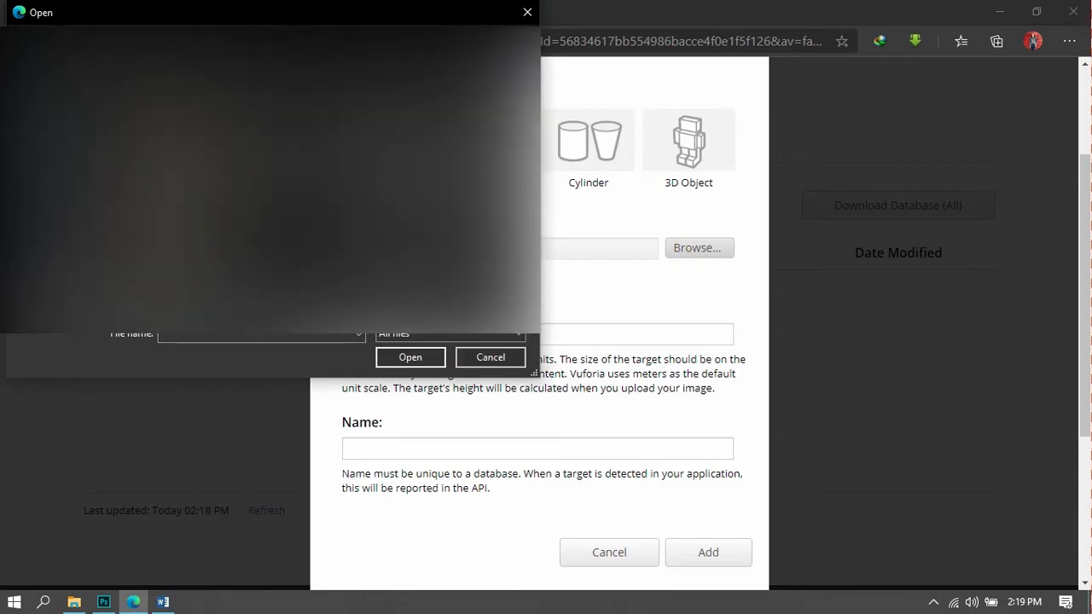
double_click(227, 151)
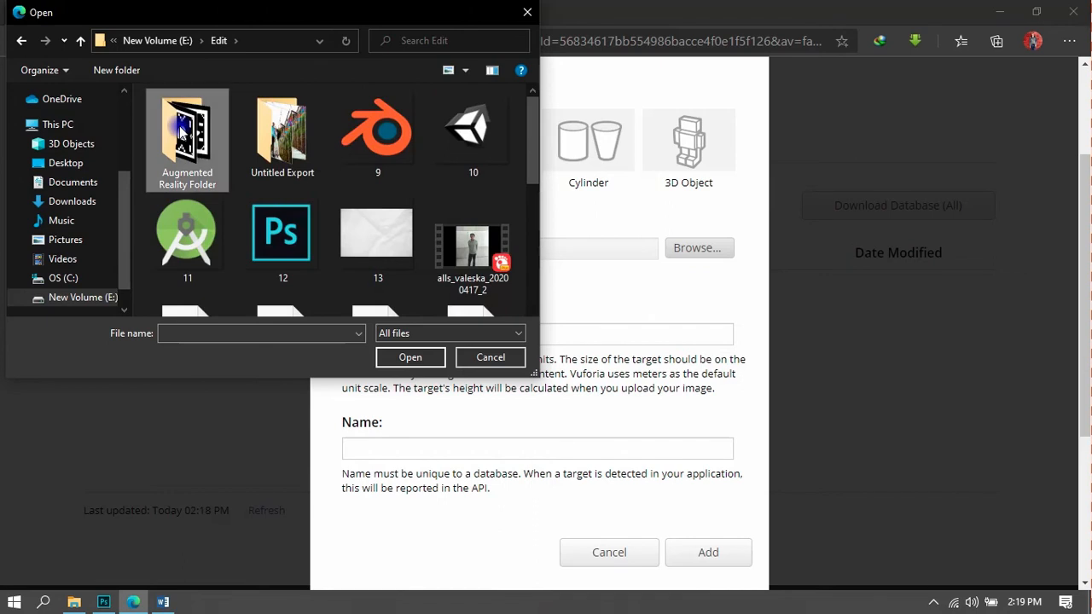
double_click(180, 129)
scroll(322, 229, down, 2)
scroll(323, 238, up, 1)
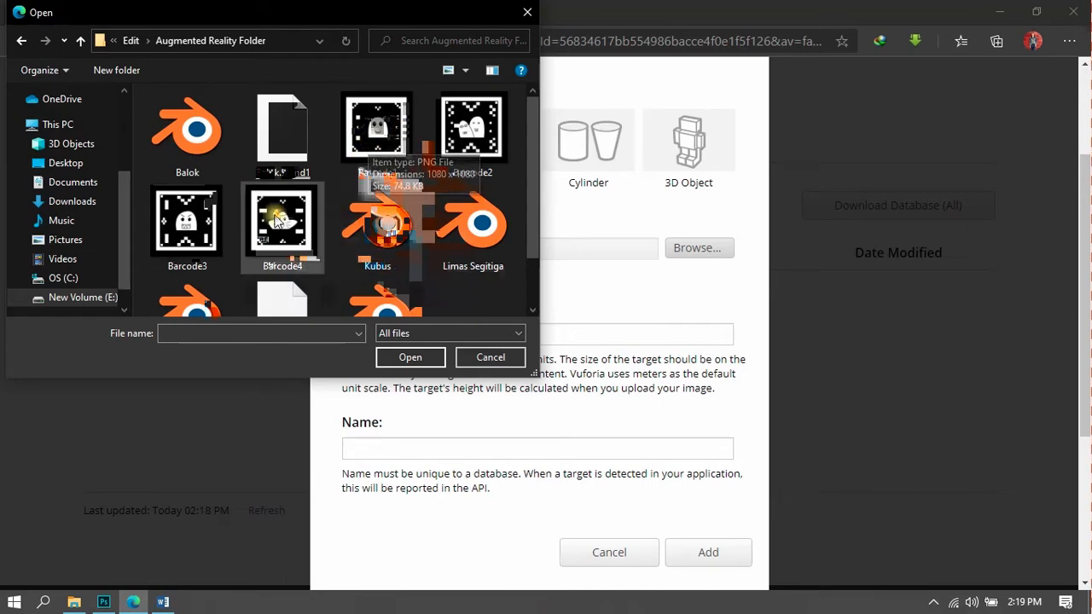
click(349, 166)
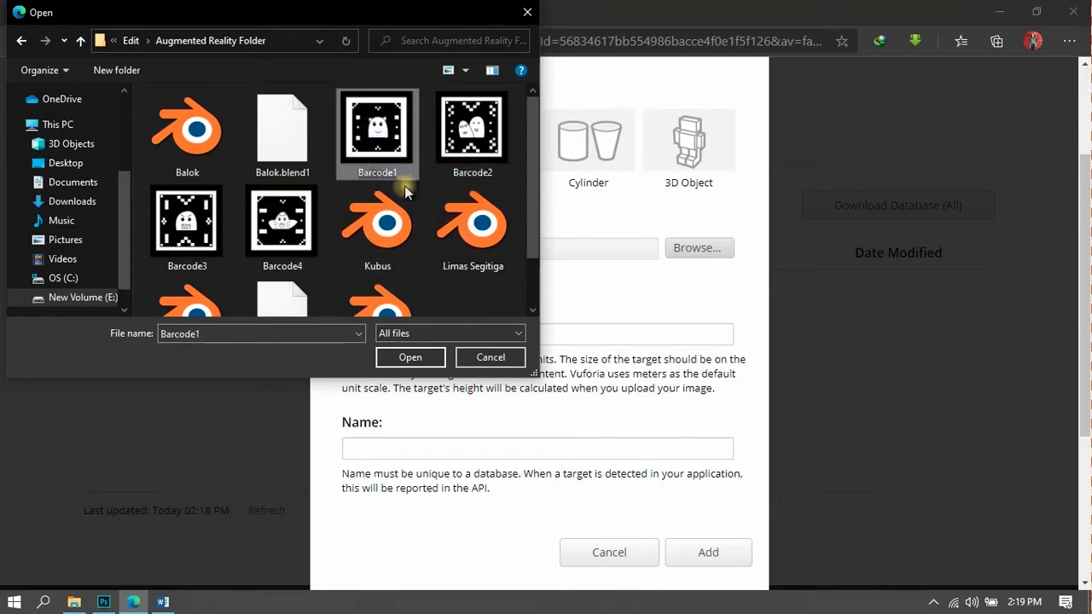
click(412, 357)
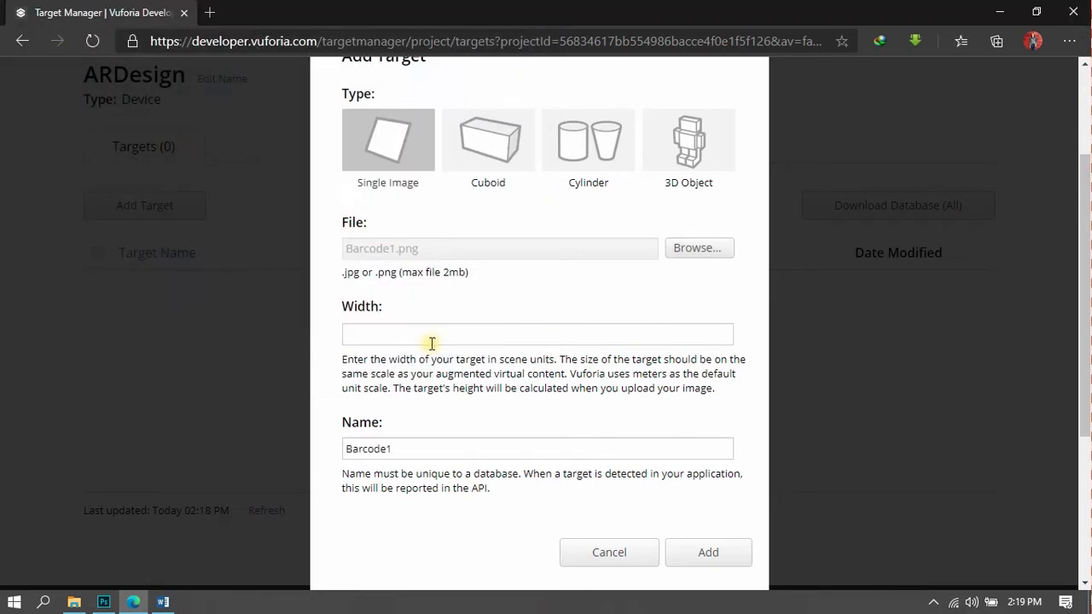
click(446, 329)
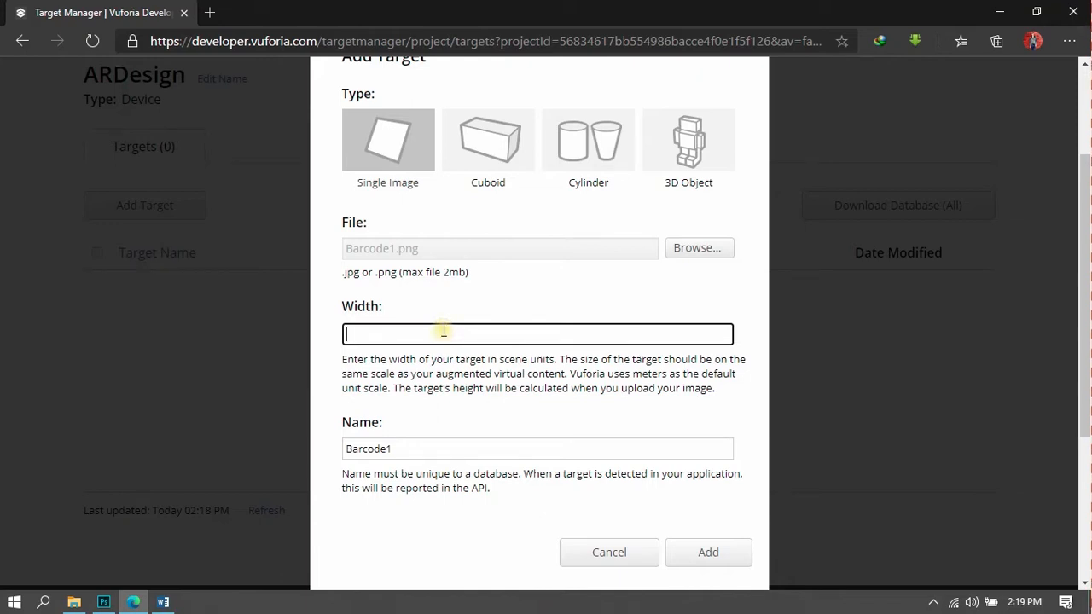
scroll(409, 221, up, 2)
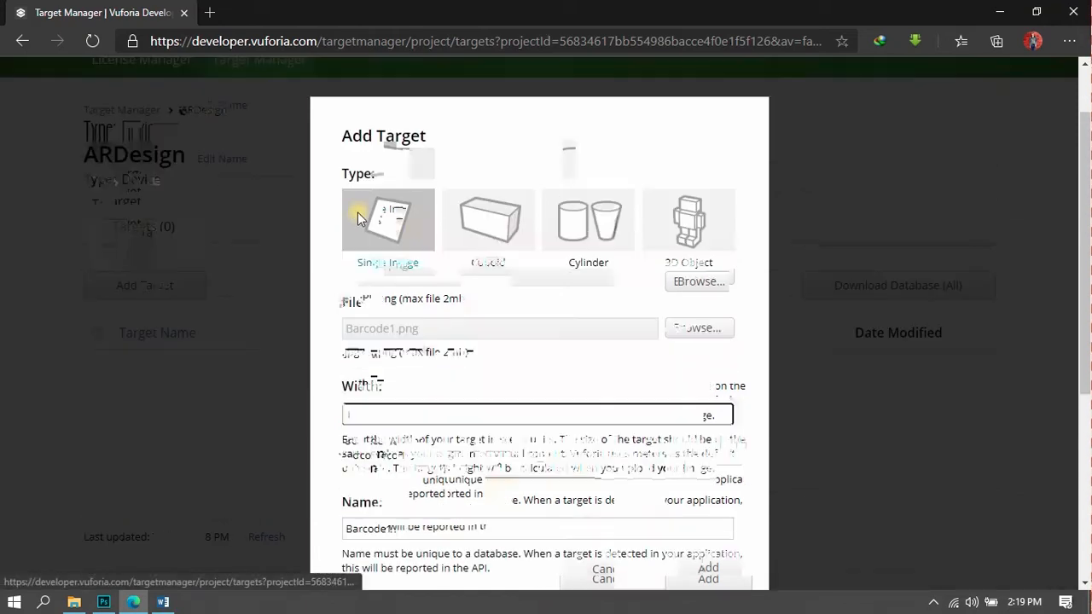
- Switch the target type to Cuboid and back to Single Image, and choose Barcode1.png as the target's file
click(471, 242)
click(404, 244)
scroll(532, 264, down, 2)
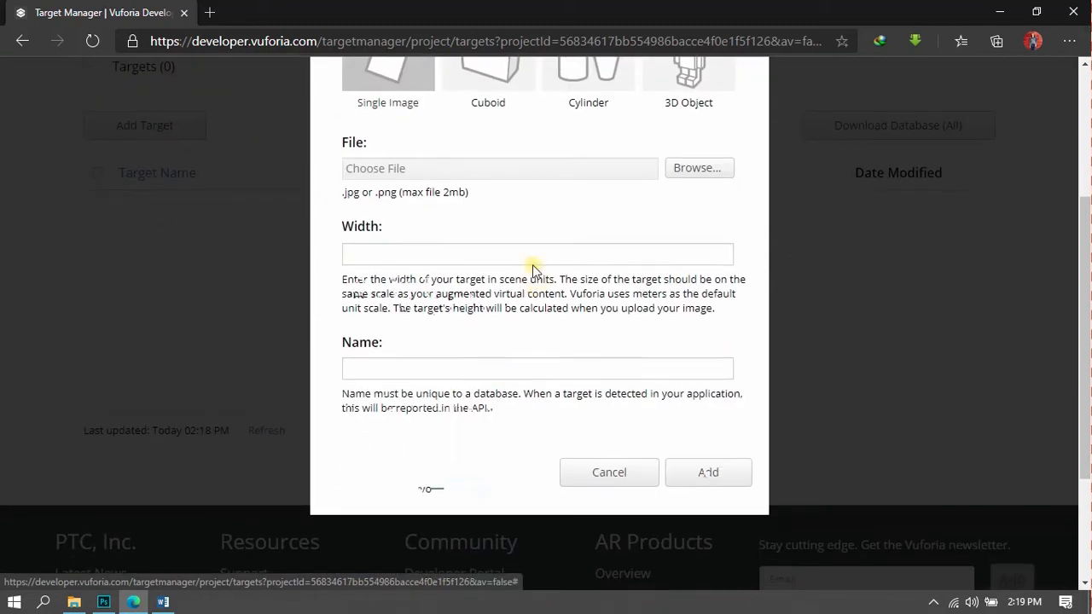
click(678, 172)
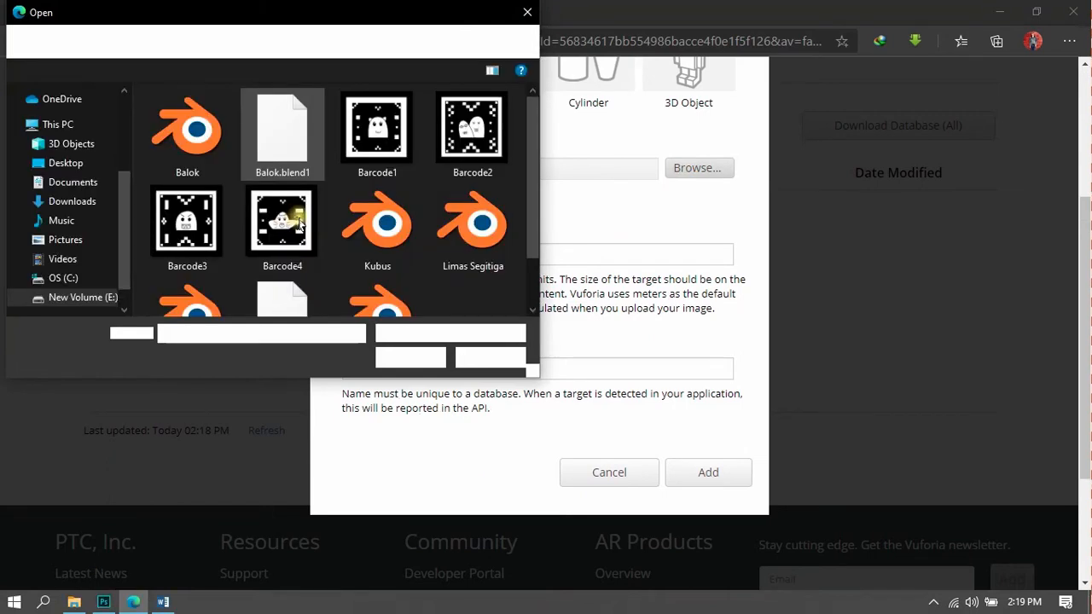
click(347, 146)
click(411, 357)
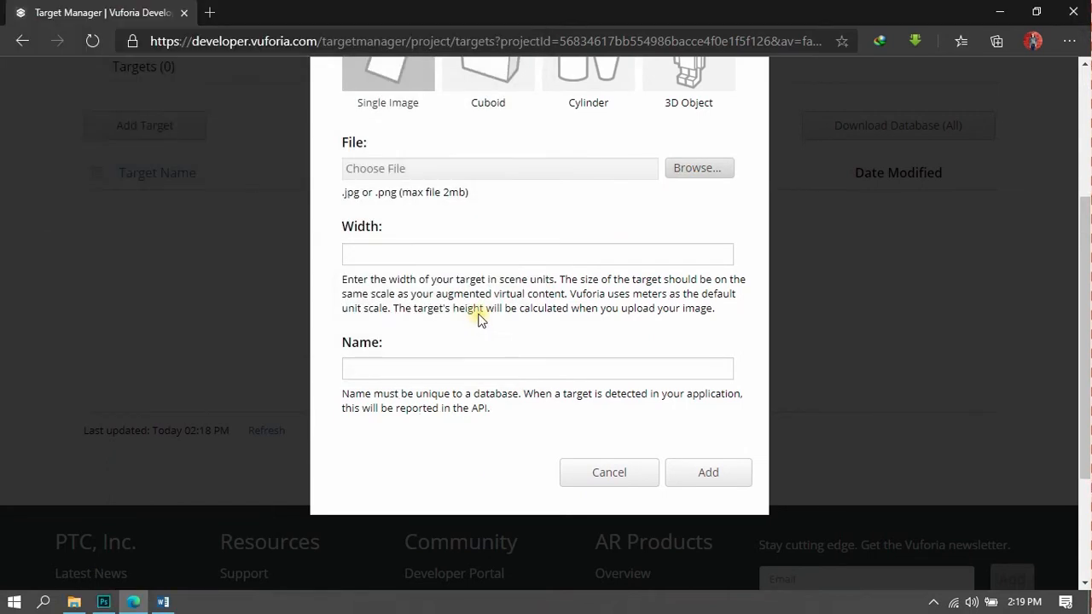
- Set the target's width to 1 and add it to the database under the name Barcode1
scroll(529, 293, up, 2)
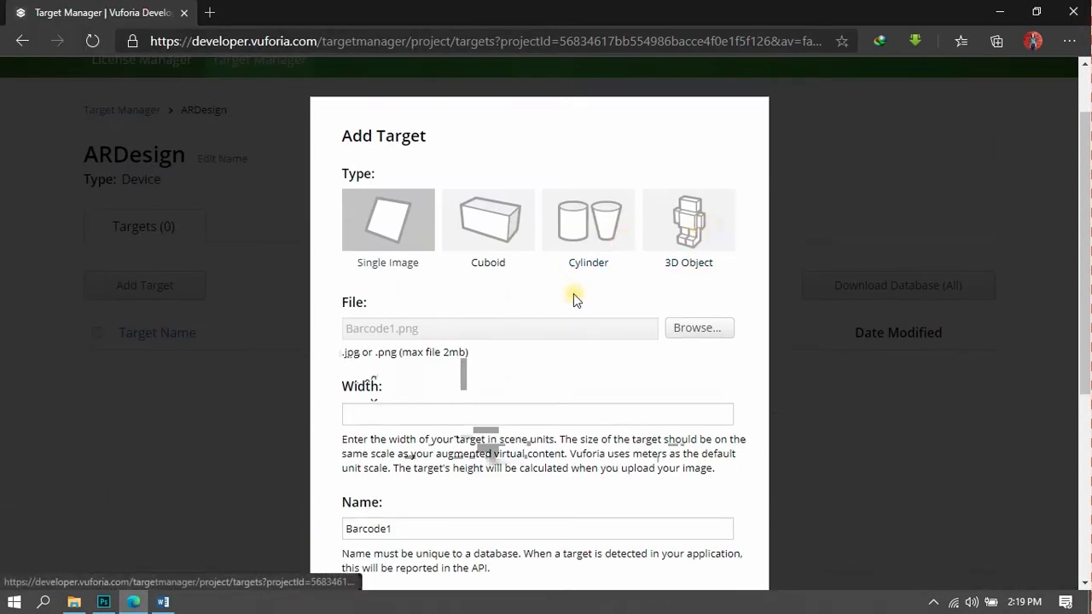
scroll(574, 294, down, 1)
click(489, 335)
text(1)
scroll(438, 231, down, 3)
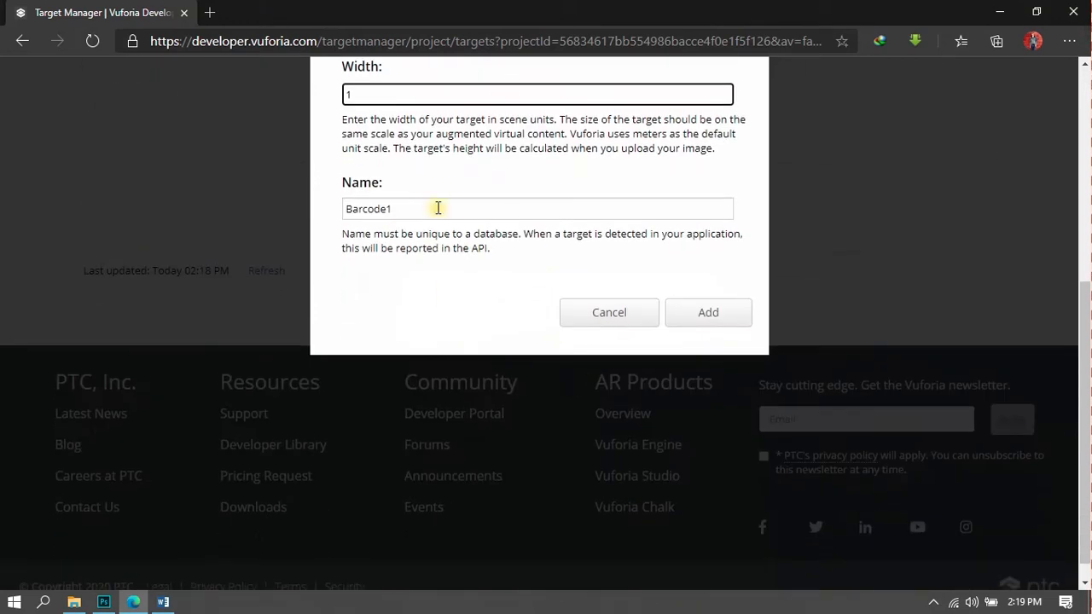
scroll(495, 314, up, 2)
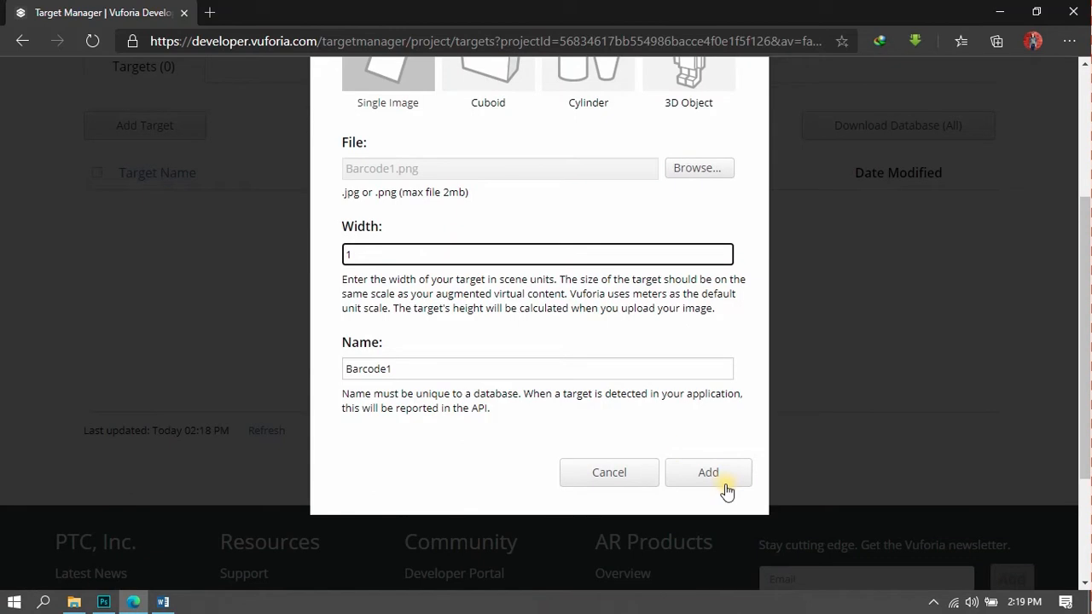
click(717, 481)
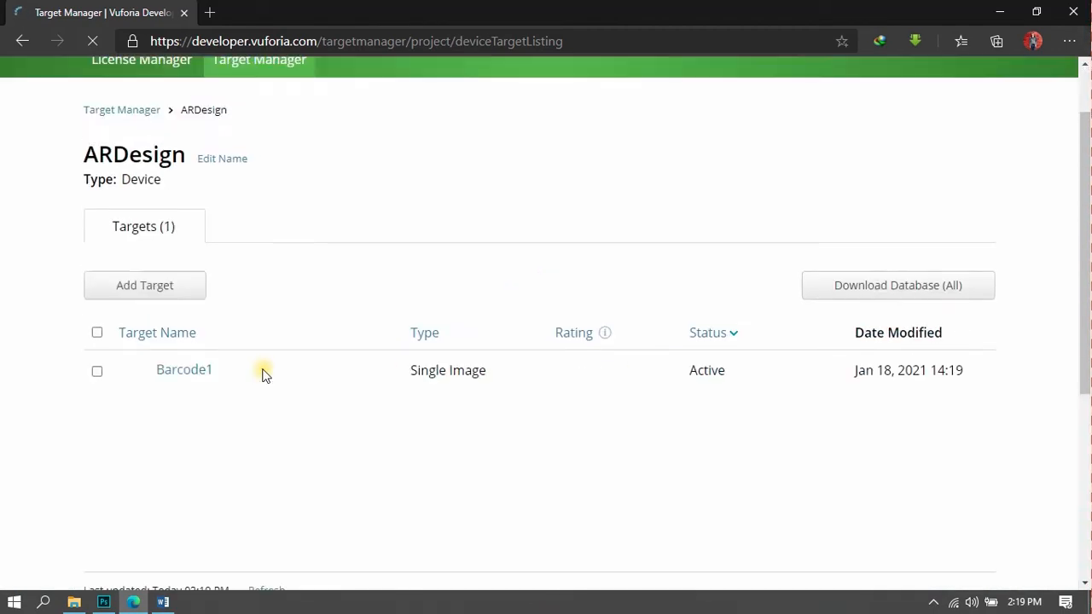
- Add a second single-image target named Barcode2 from the Barcode2 image with a width of 1
click(170, 285)
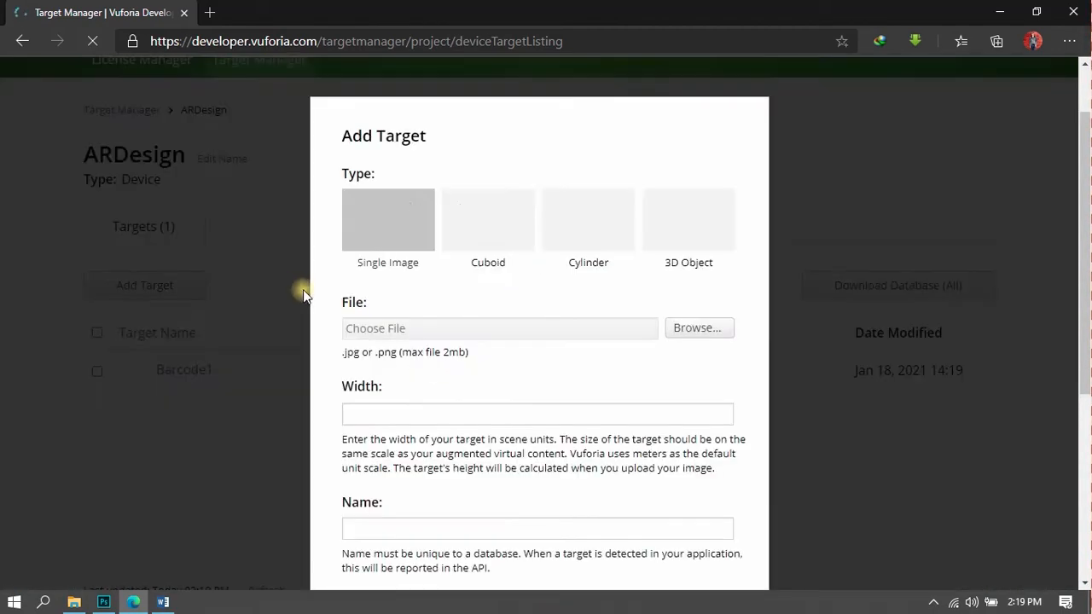
click(418, 307)
click(472, 175)
click(419, 355)
text(1)
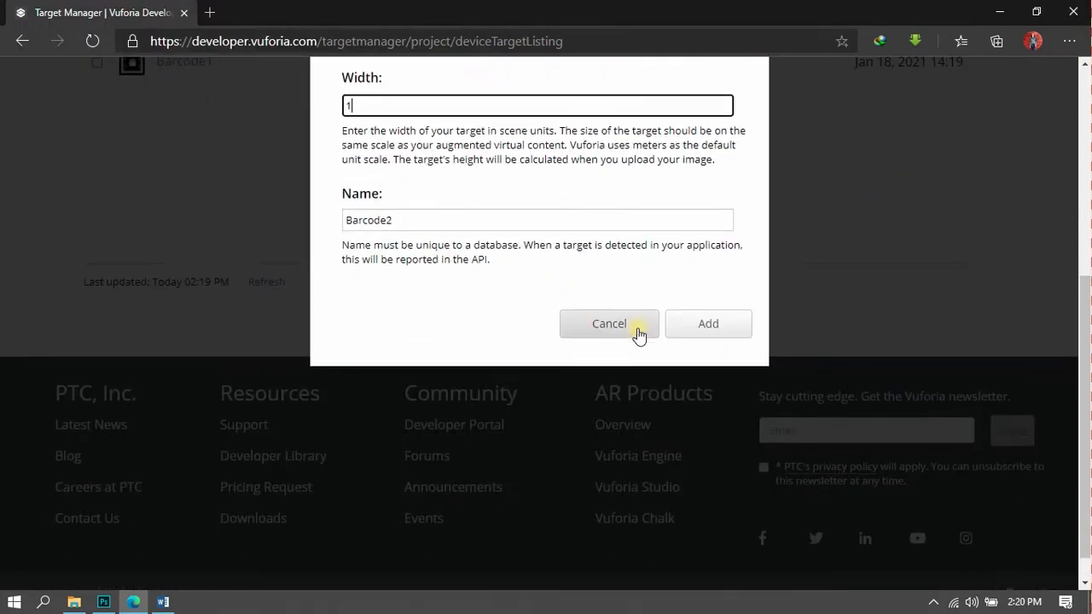
key(Return)
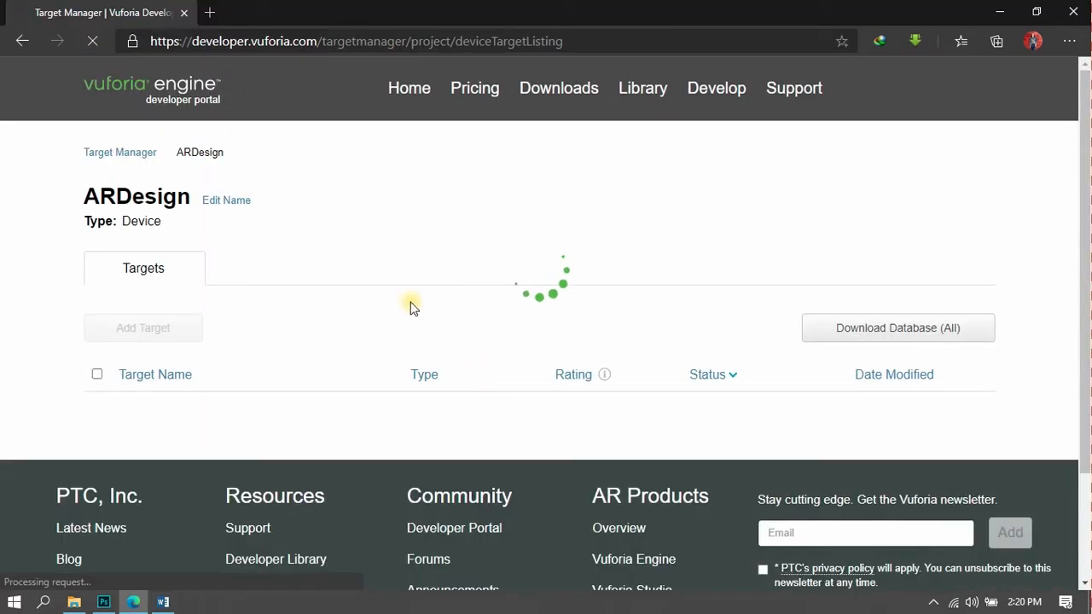
- Download the complete ARDesign database for the Unity Editor platform
scroll(478, 322, down, 2)
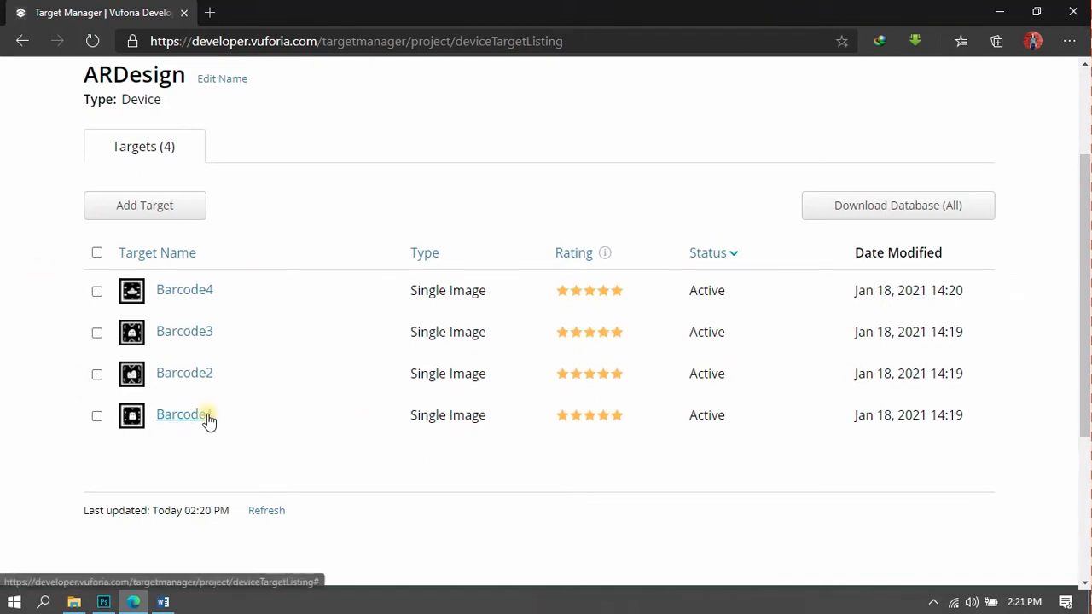
click(926, 212)
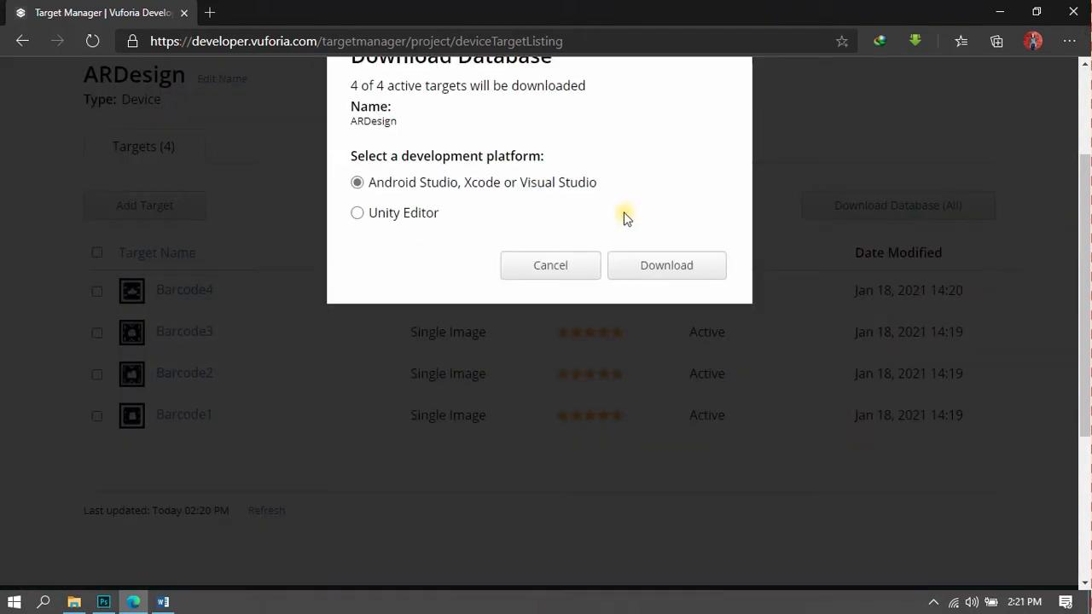
scroll(628, 398, up, 1)
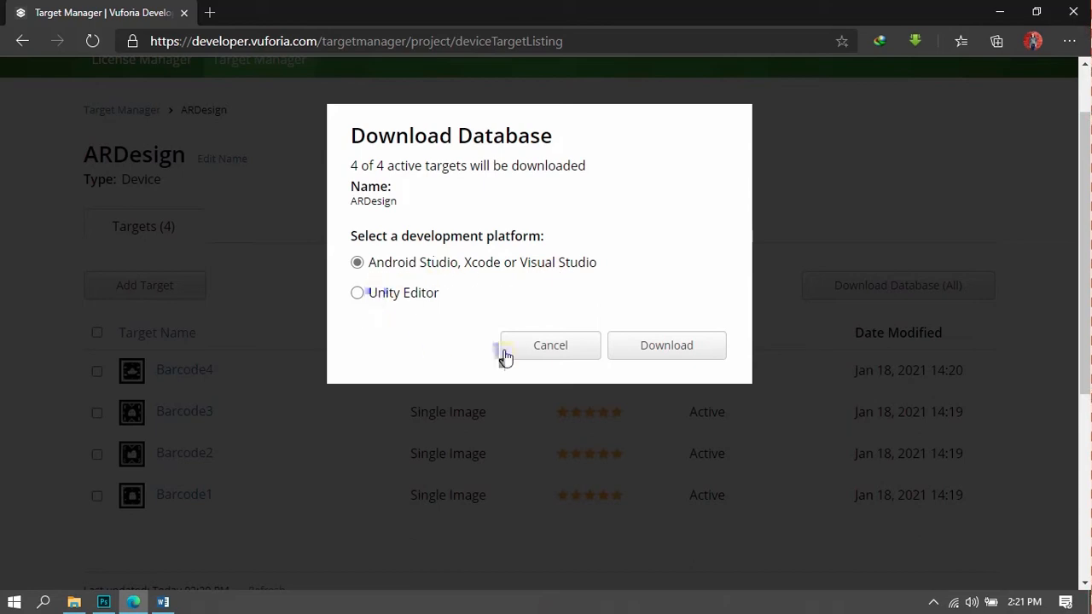
click(357, 292)
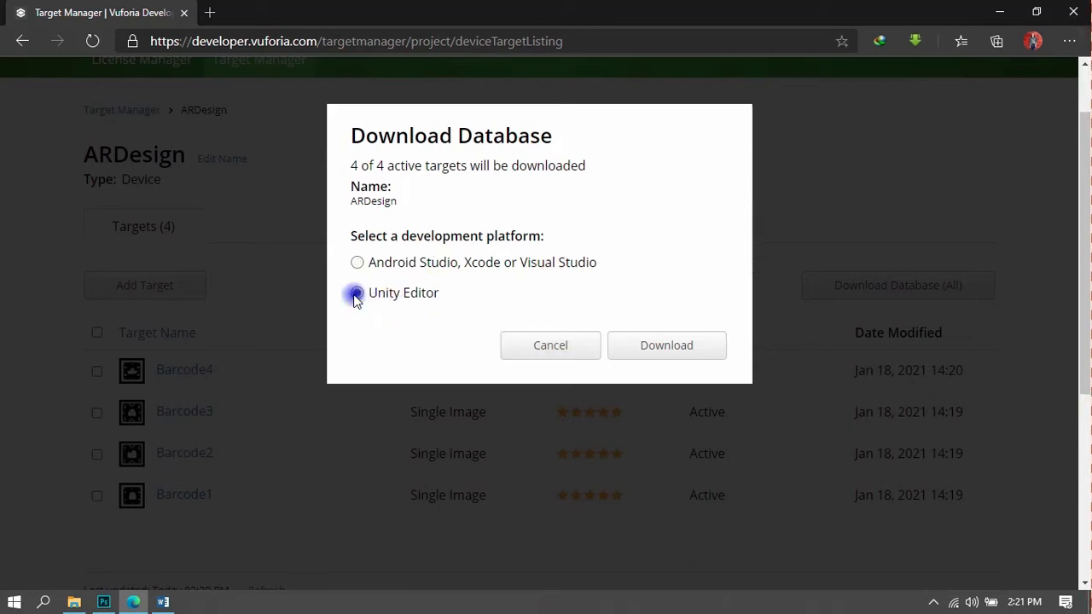
click(647, 343)
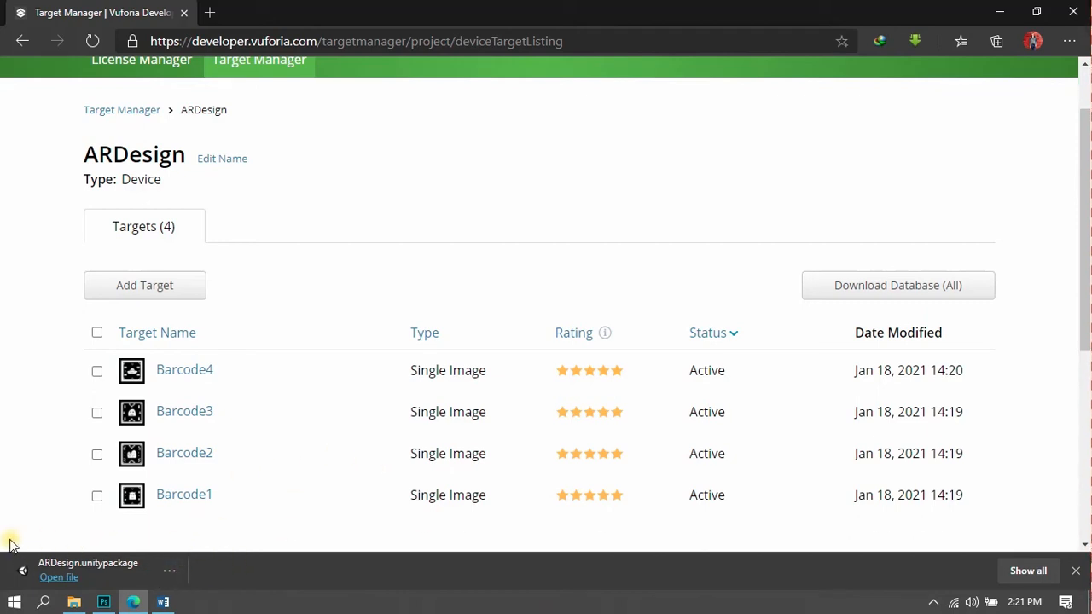
- Launch Unity 2018.4.27f1 and move its project window slightly higher on the desktop
click(13, 603)
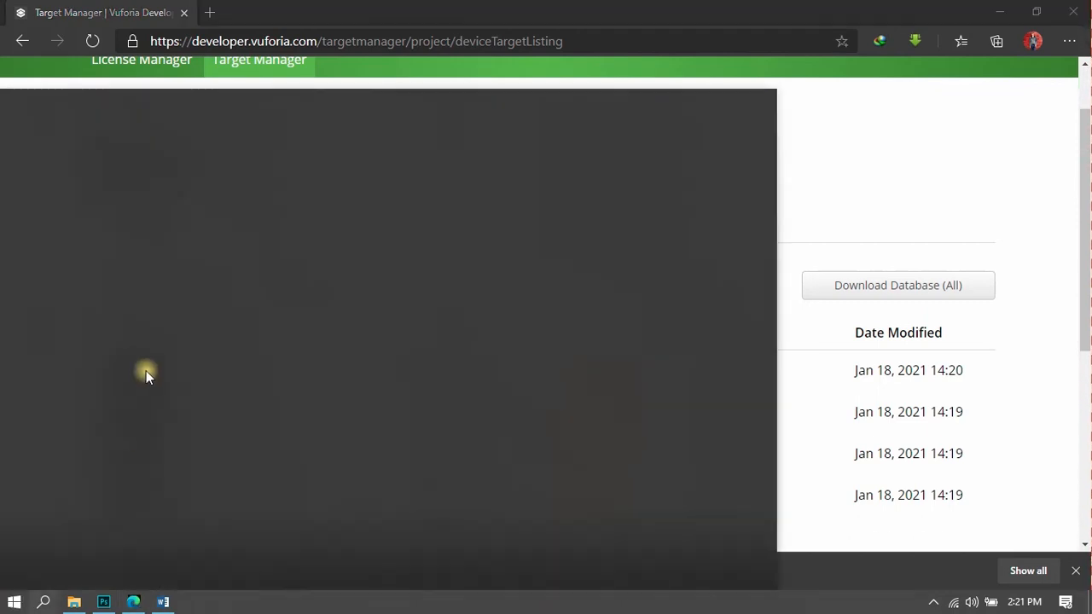
scroll(160, 353, down, 15)
scroll(160, 353, down, 15)
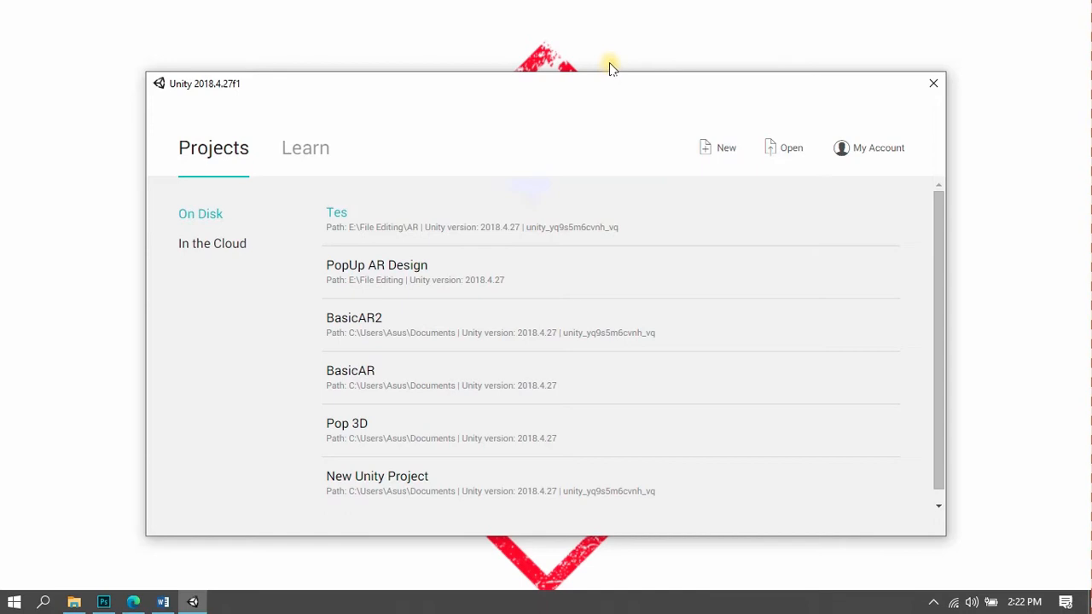
click(610, 64)
mouse_move(429, 95)
mouse_down()
mouse_move(438, 64)
mouse_move(429, 75)
mouse_up()
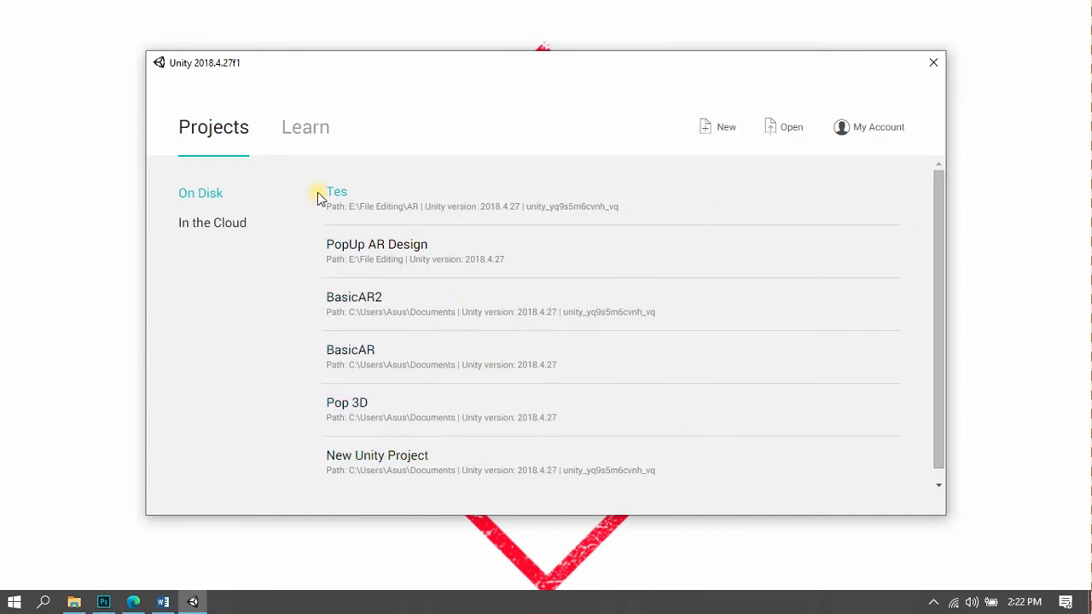
- Start a new Unity project and name it ARDesign
click(726, 129)
click(526, 245)
drag(486, 244, 275, 254)
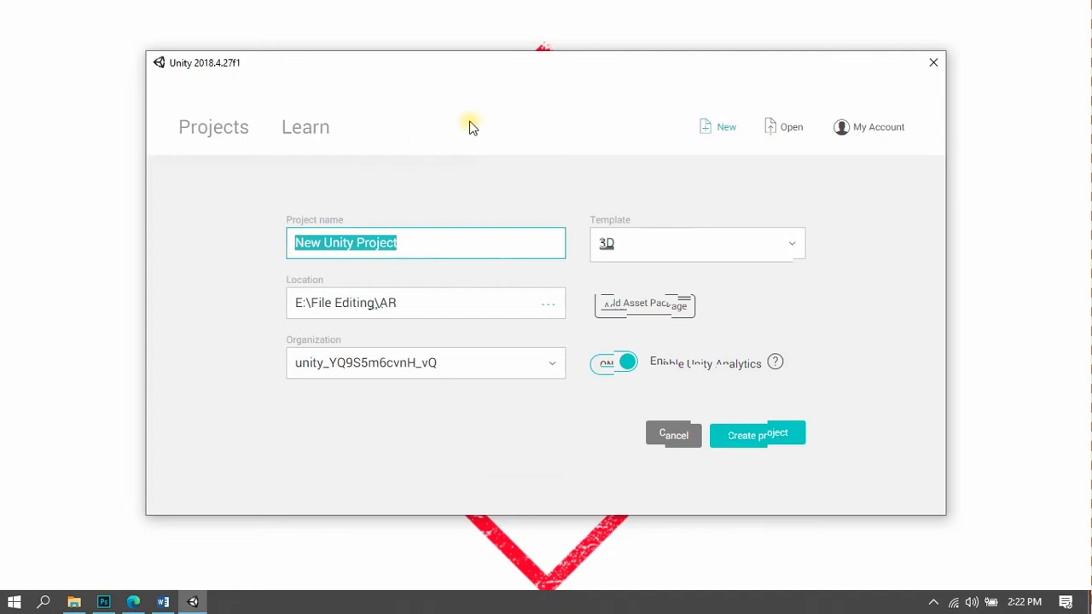
text(ARDesign)
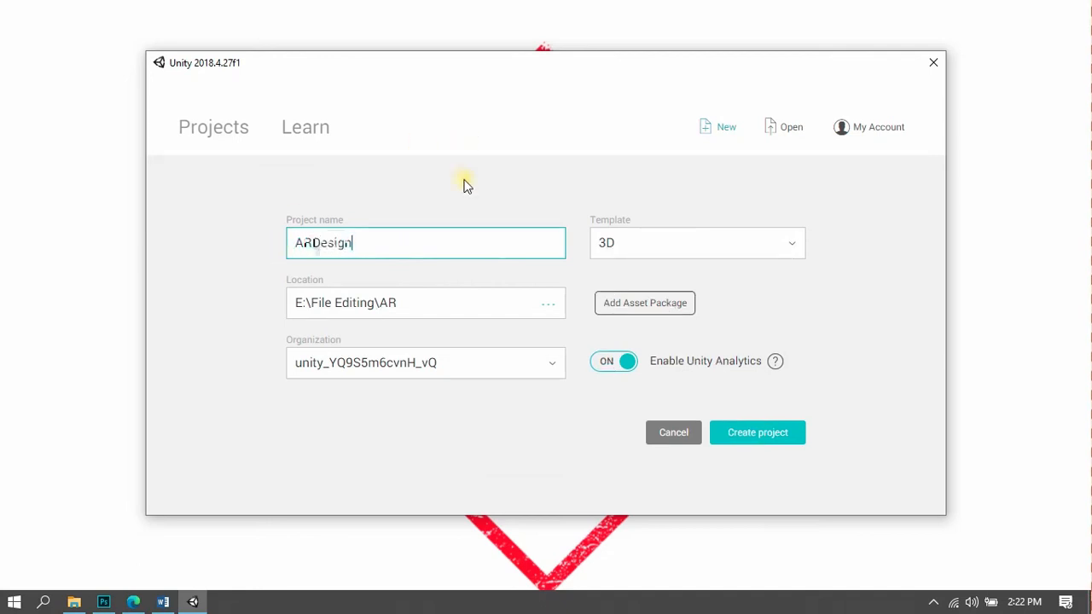
- Set the new project's location to Augmented Reality Folder inside the Edit folder on drive E
click(549, 307)
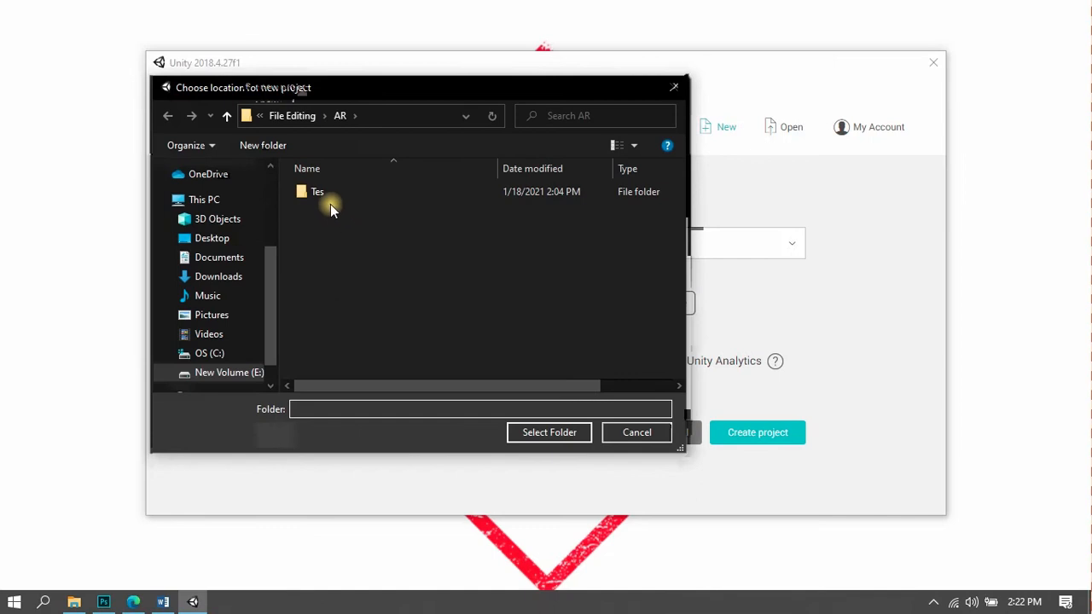
click(305, 119)
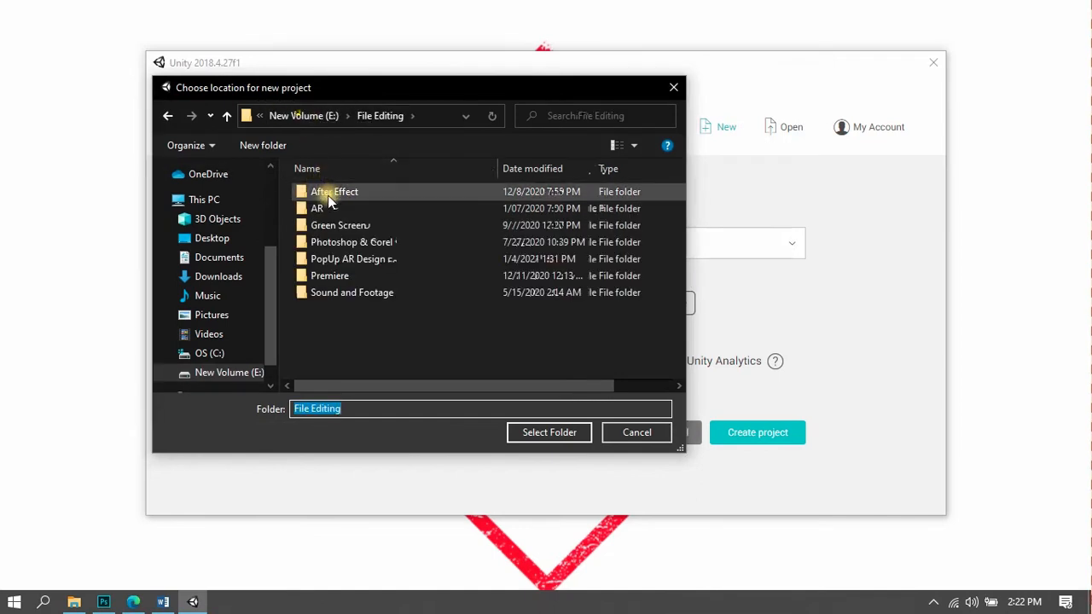
click(299, 118)
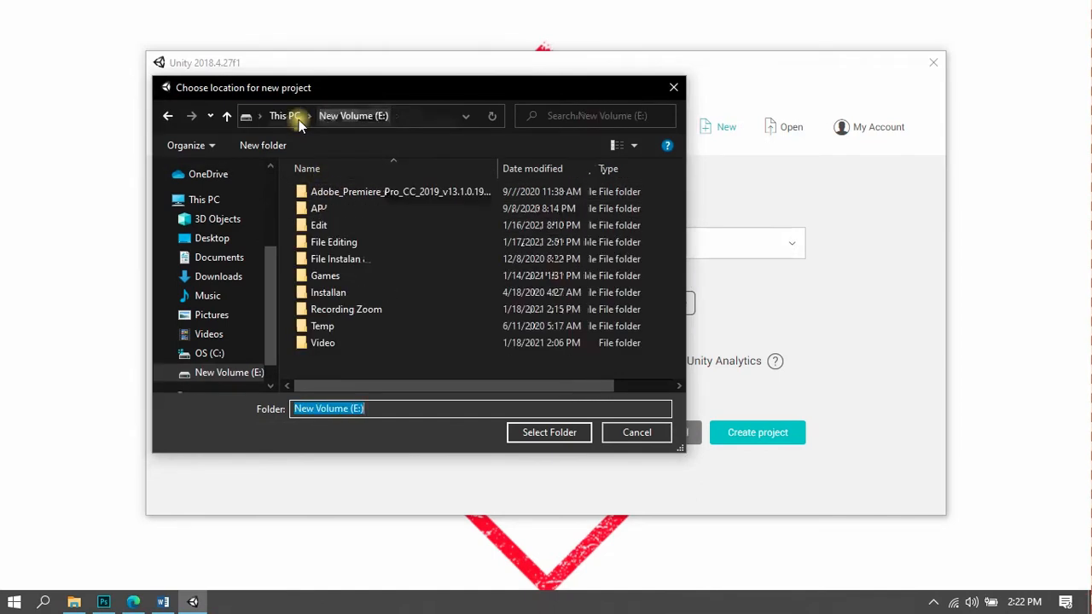
double_click(319, 224)
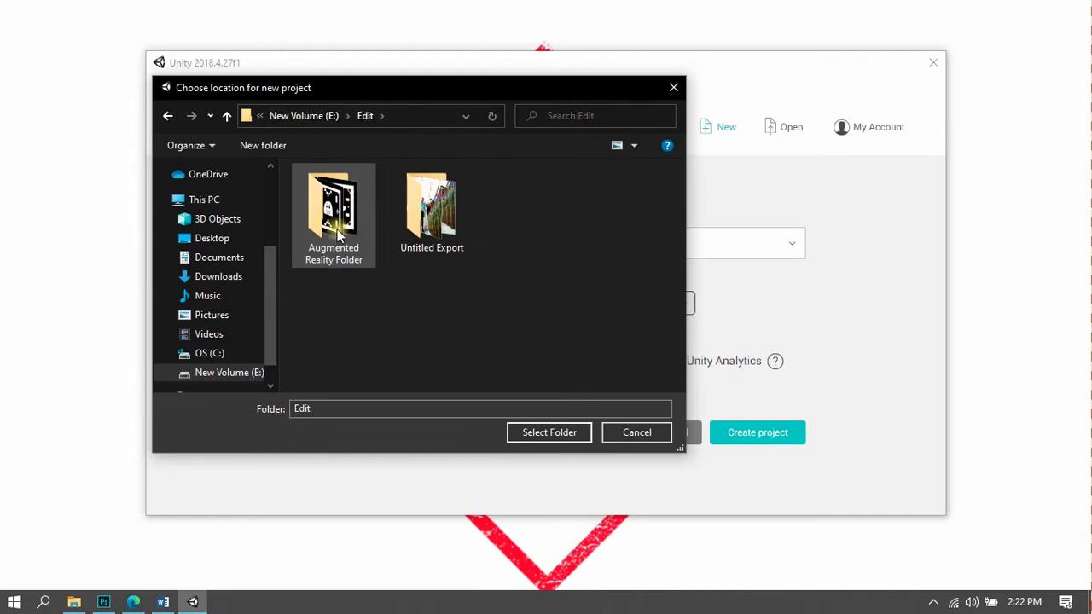
click(365, 229)
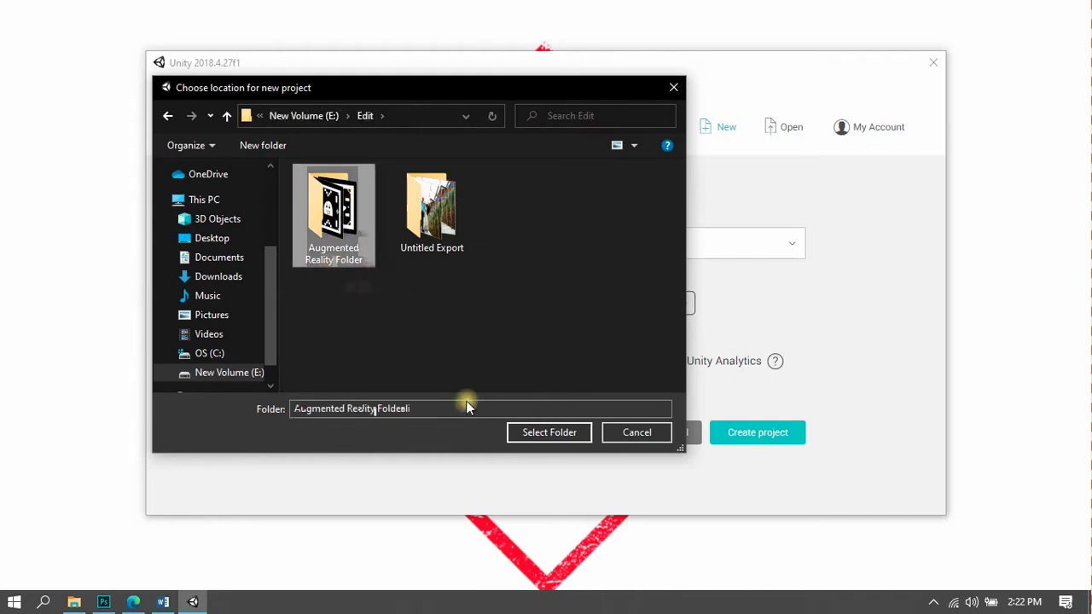
click(546, 437)
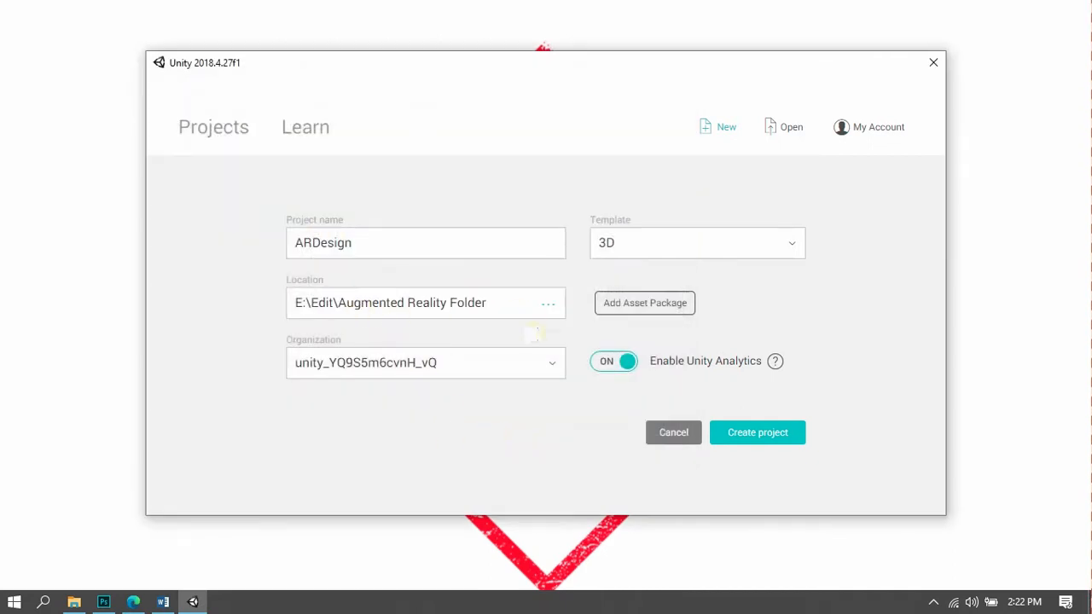
- Check the template choices, organization and Unity Analytics explanation, and create the ARDesign project with the 3D template and analytics enabled
click(760, 250)
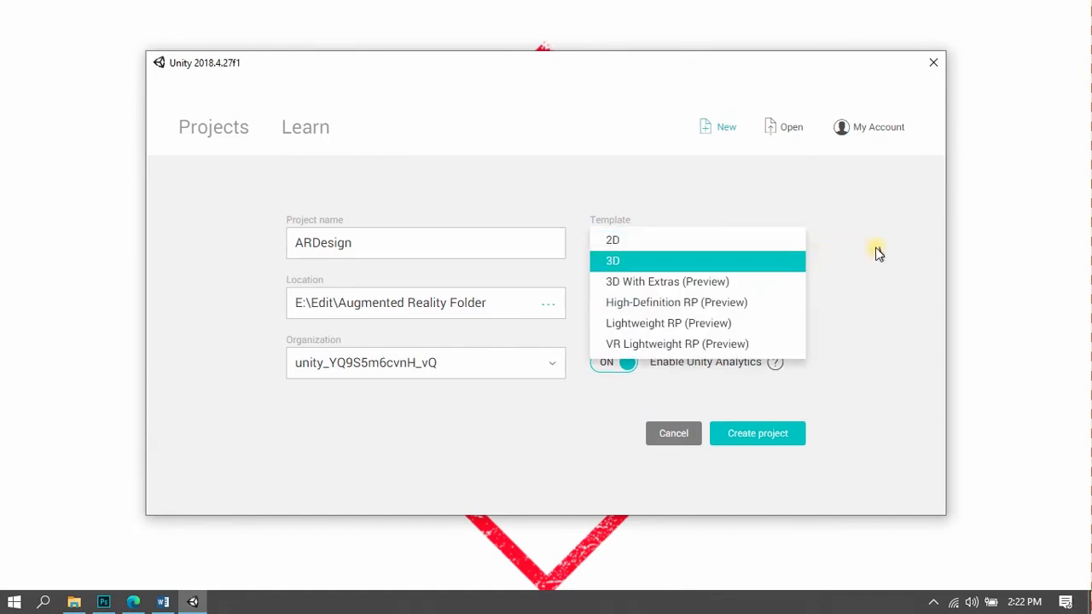
click(875, 278)
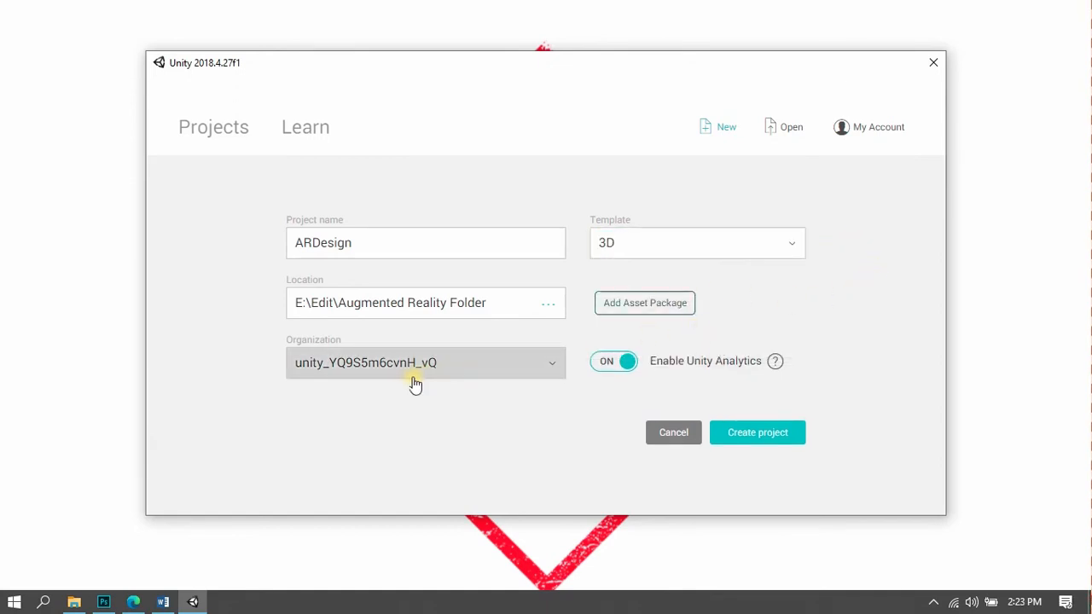
click(504, 379)
click(513, 418)
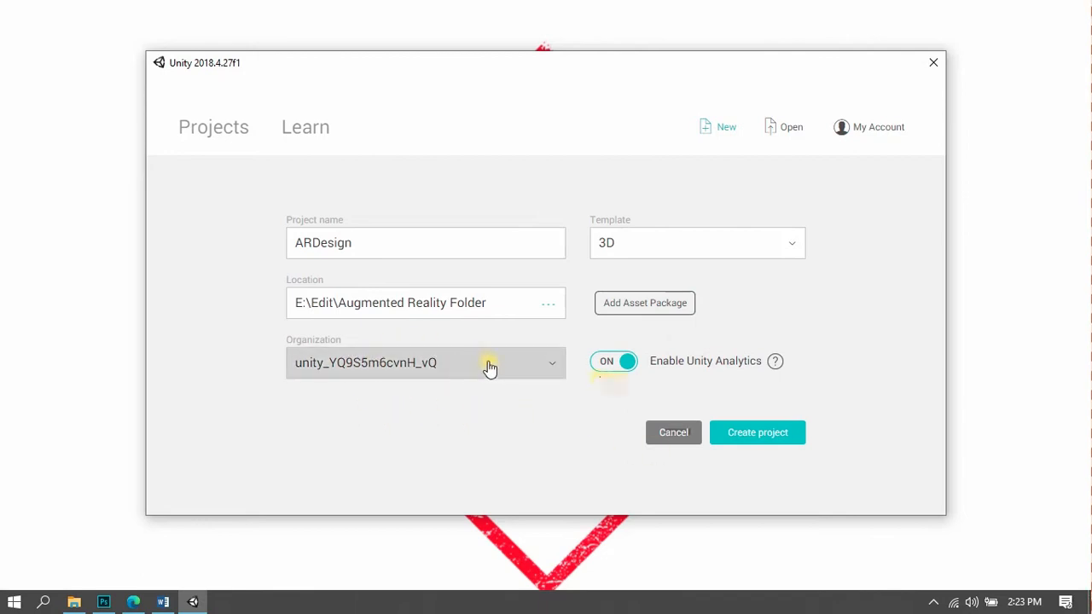
click(779, 365)
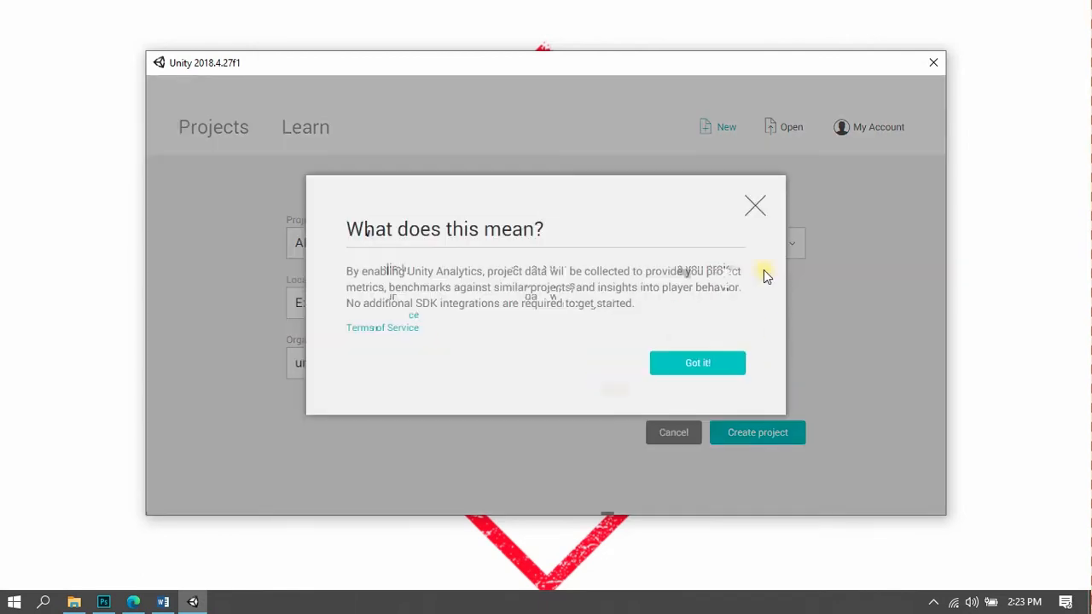
click(764, 208)
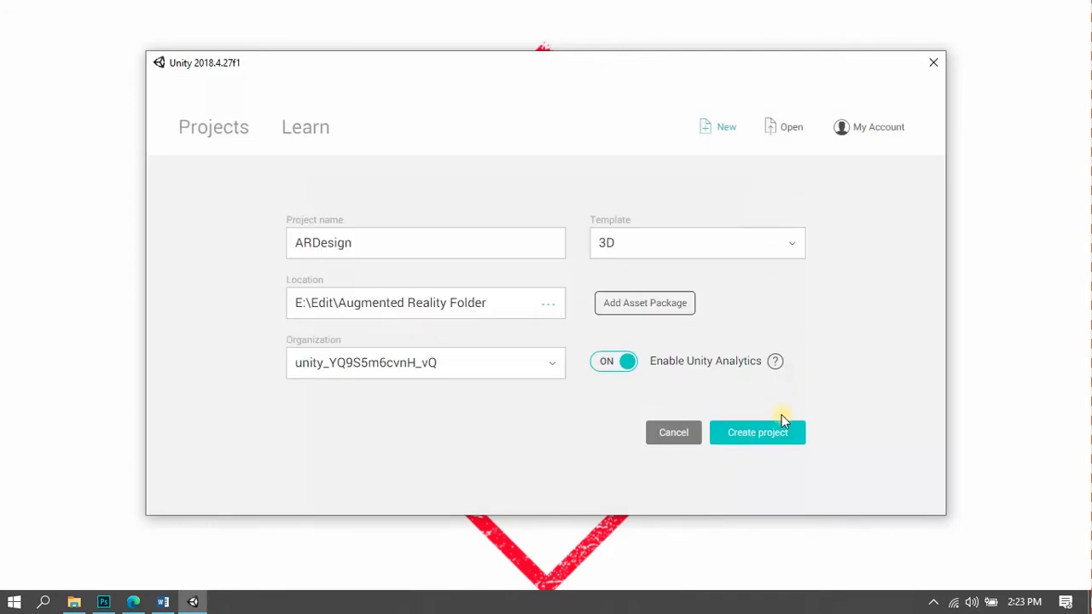
click(755, 436)
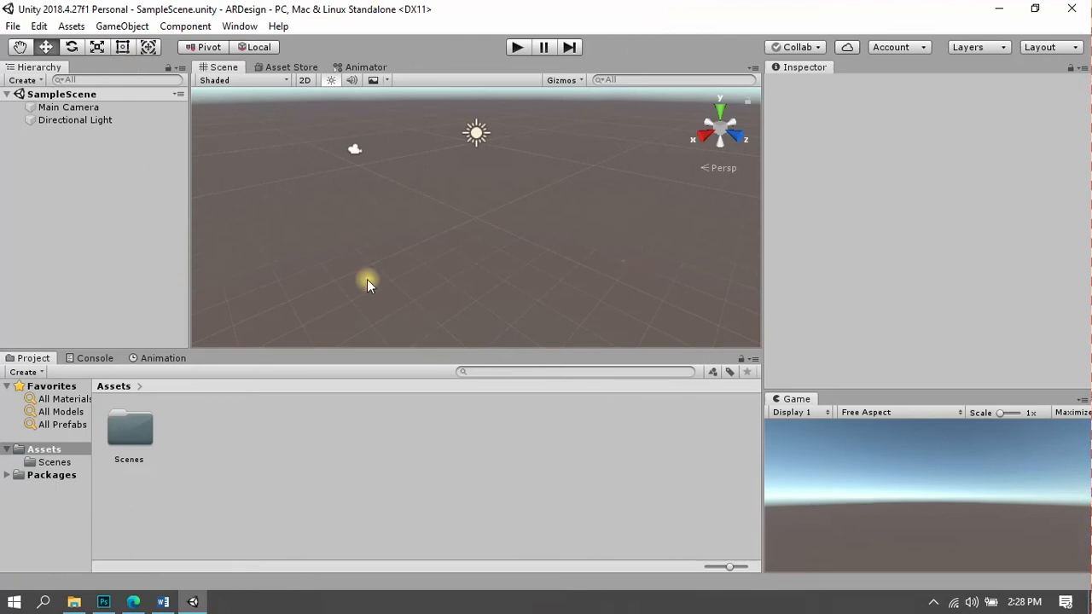
- Switch to Word to read the Setting SDK JDK item in the Part 4 outline, and return to Unity
click(167, 604)
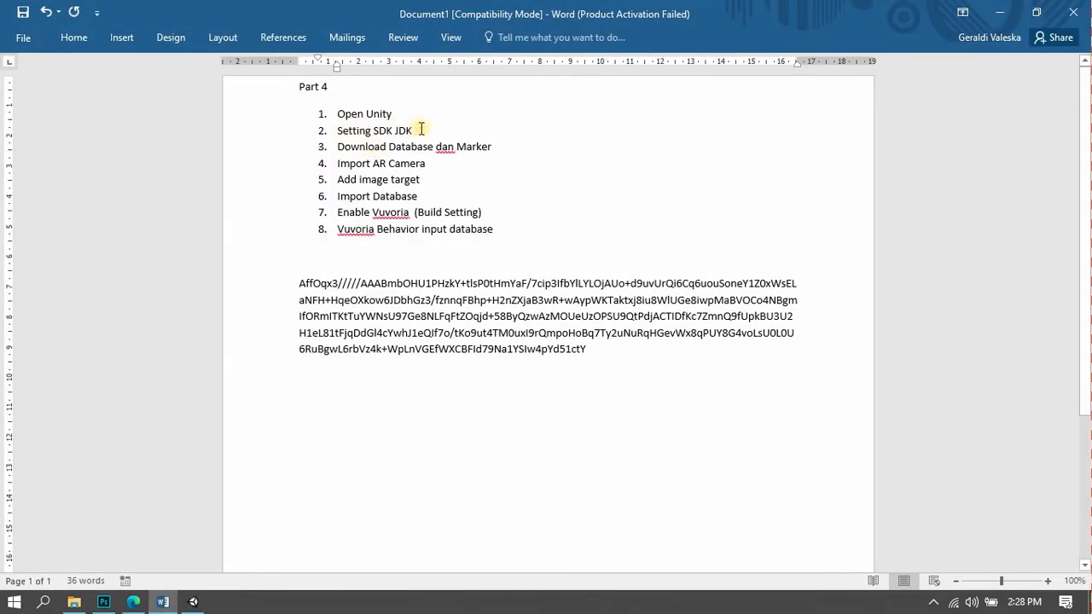
drag(419, 129, 408, 130)
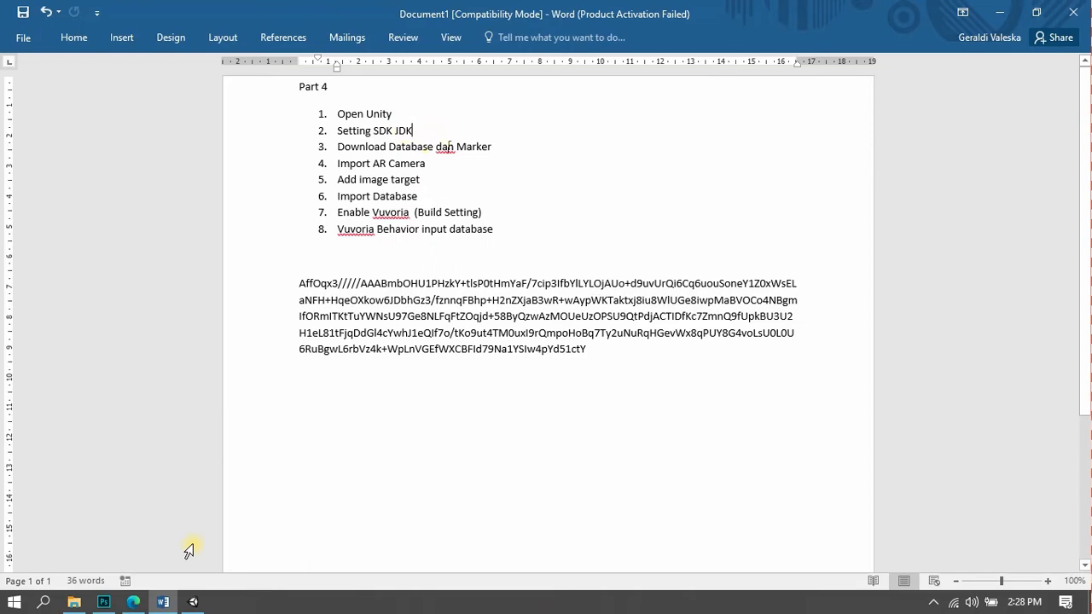
click(193, 601)
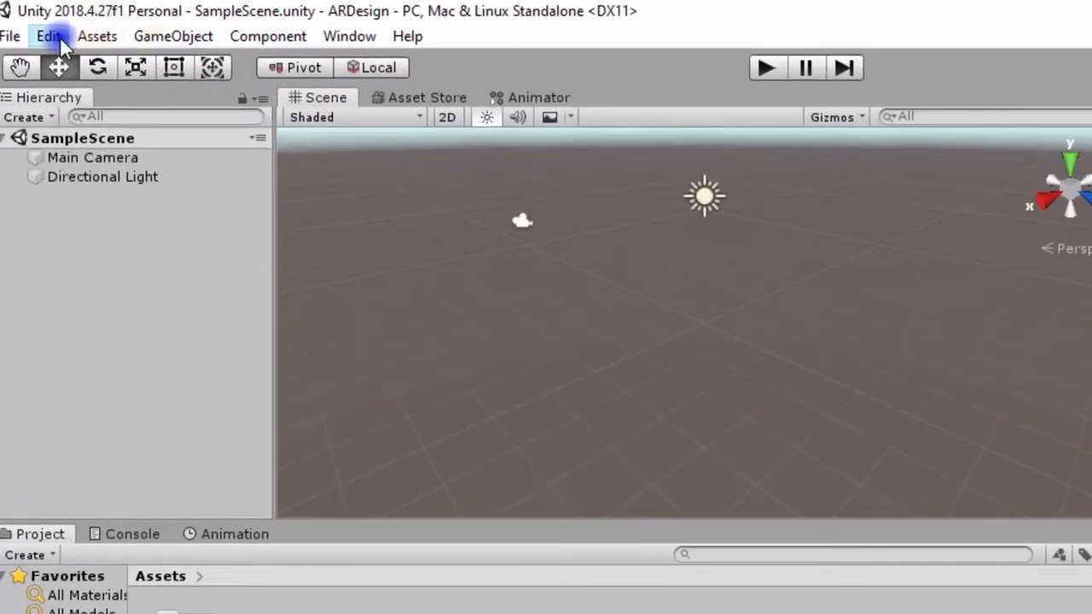
- Open the External Tools preferences and examine the Android SDK, JDK and NDK settings, including the full NDK path
click(40, 26)
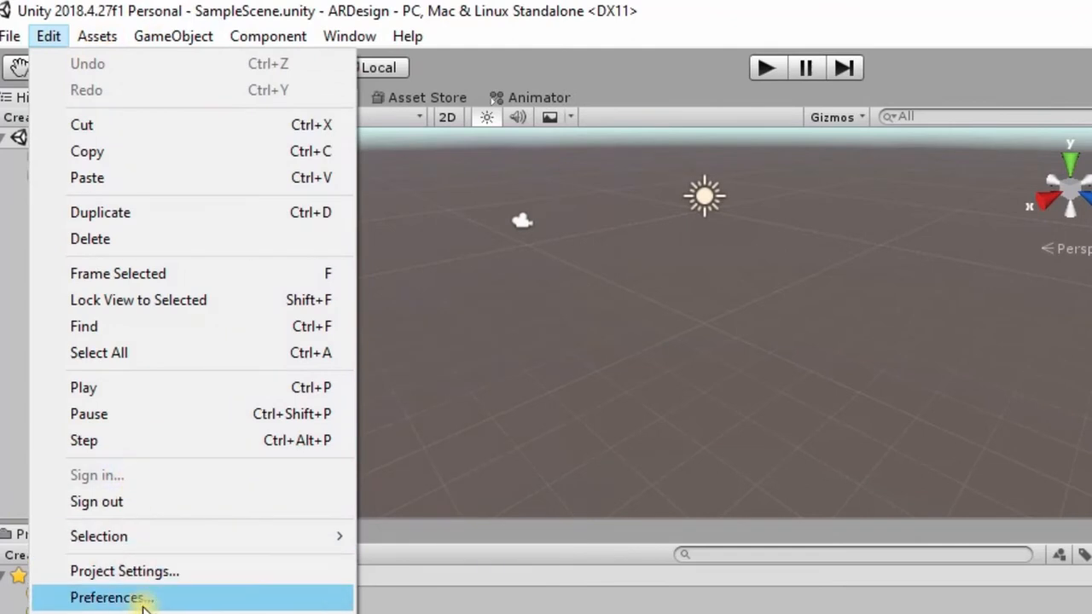
click(111, 598)
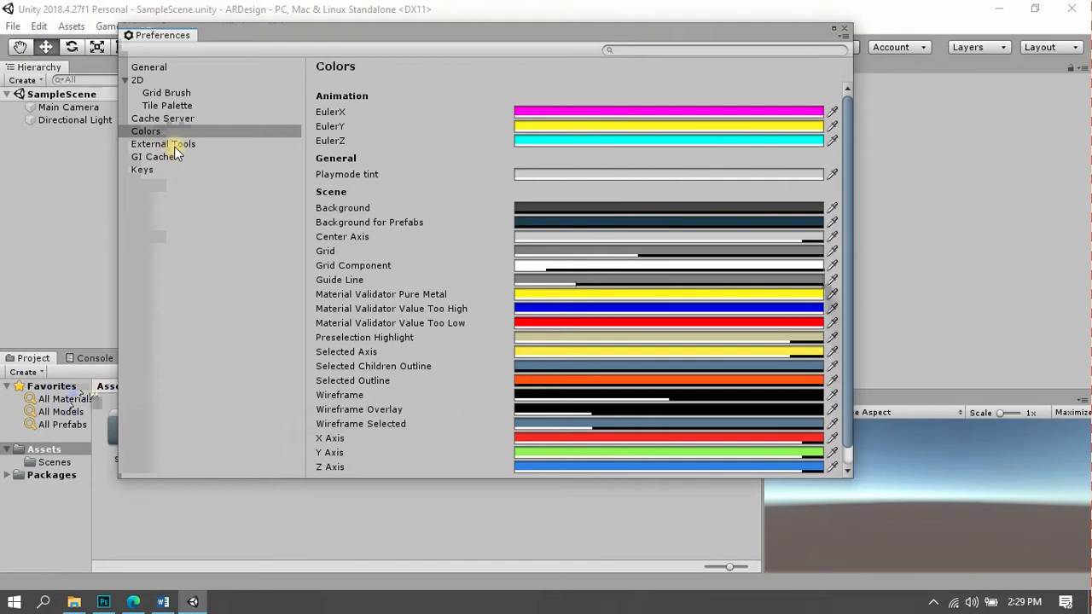
click(174, 145)
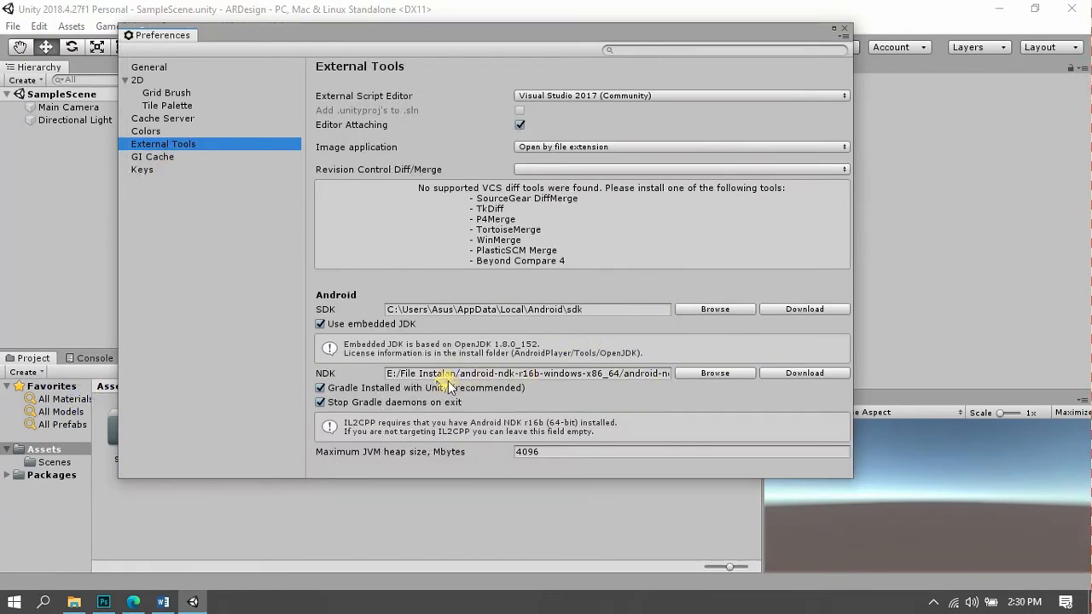
click(623, 376)
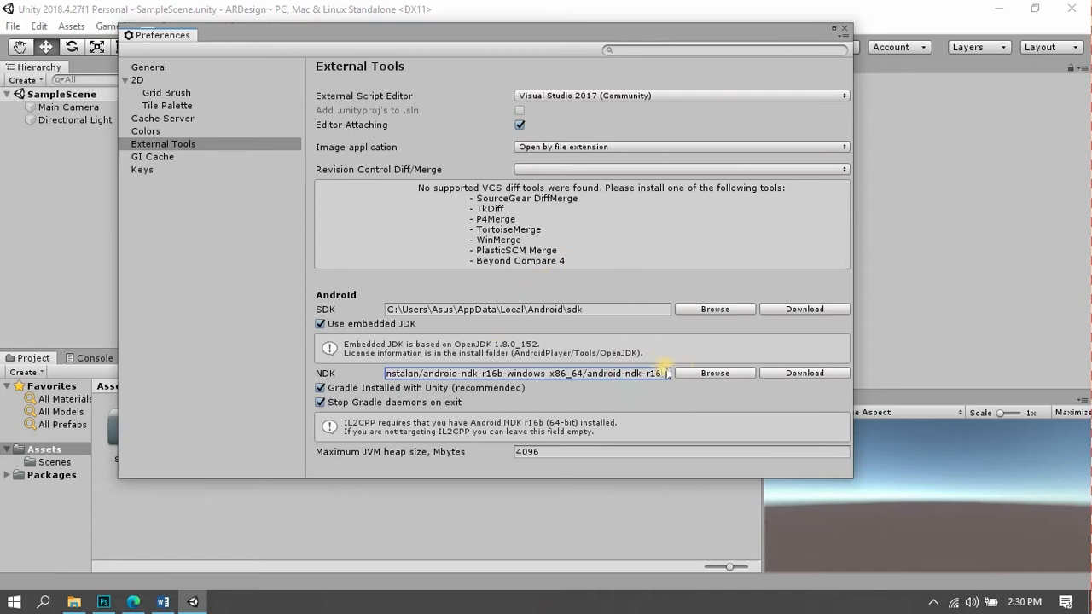
- Request the Android NDK r16b download from the preferences, dismiss the download dialog and return to Unity
click(811, 374)
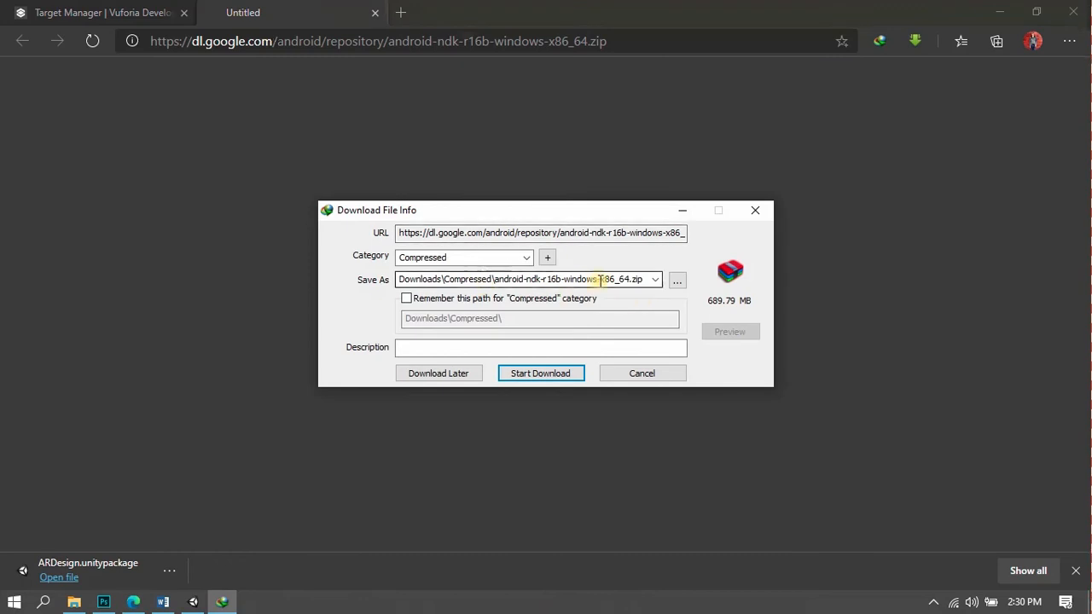
drag(520, 214, 507, 169)
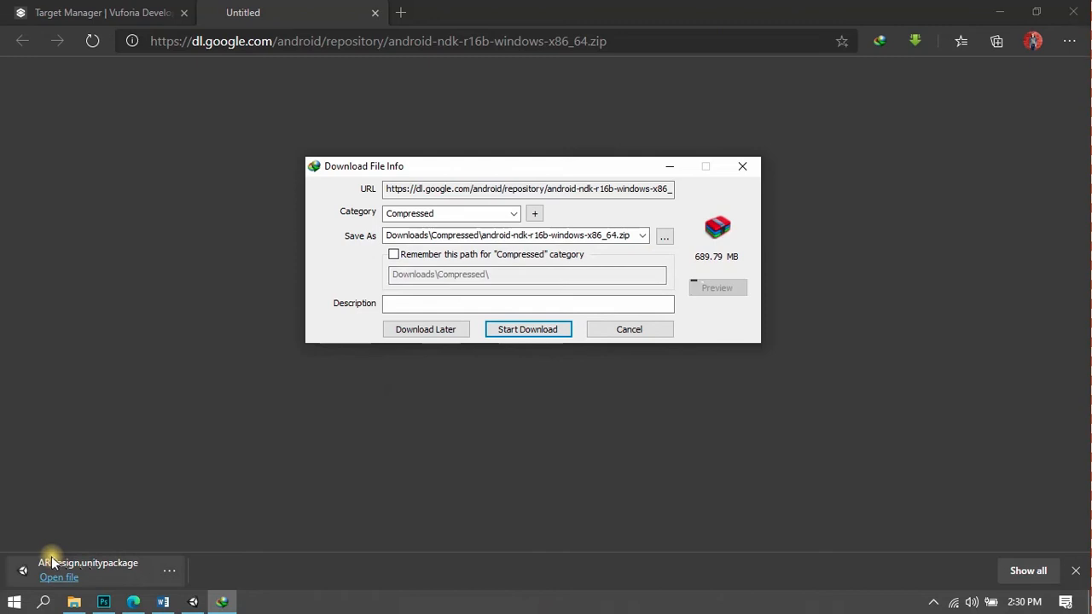
click(742, 166)
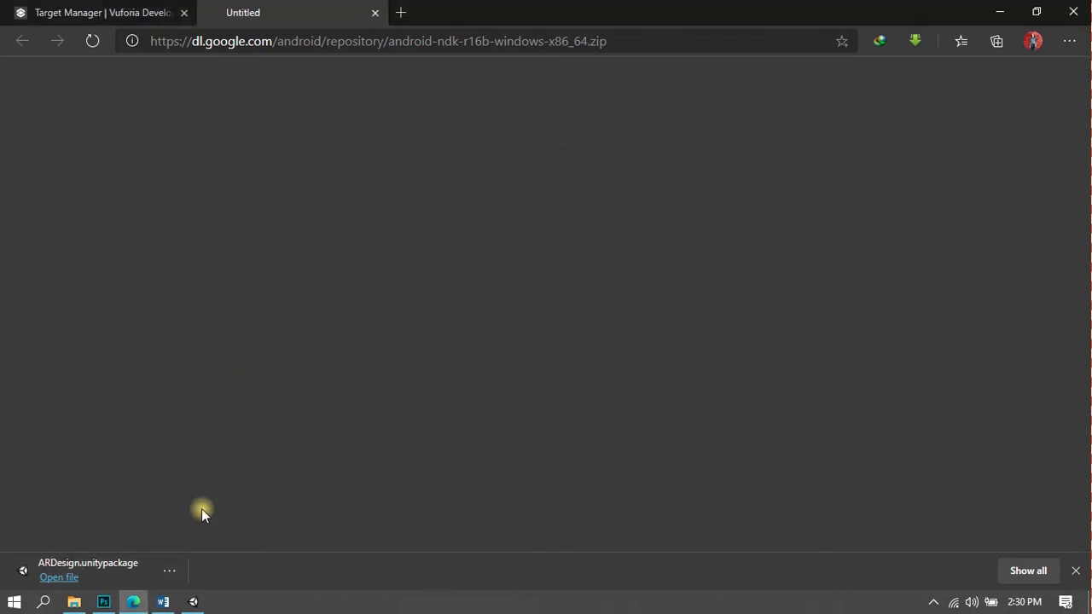
click(193, 602)
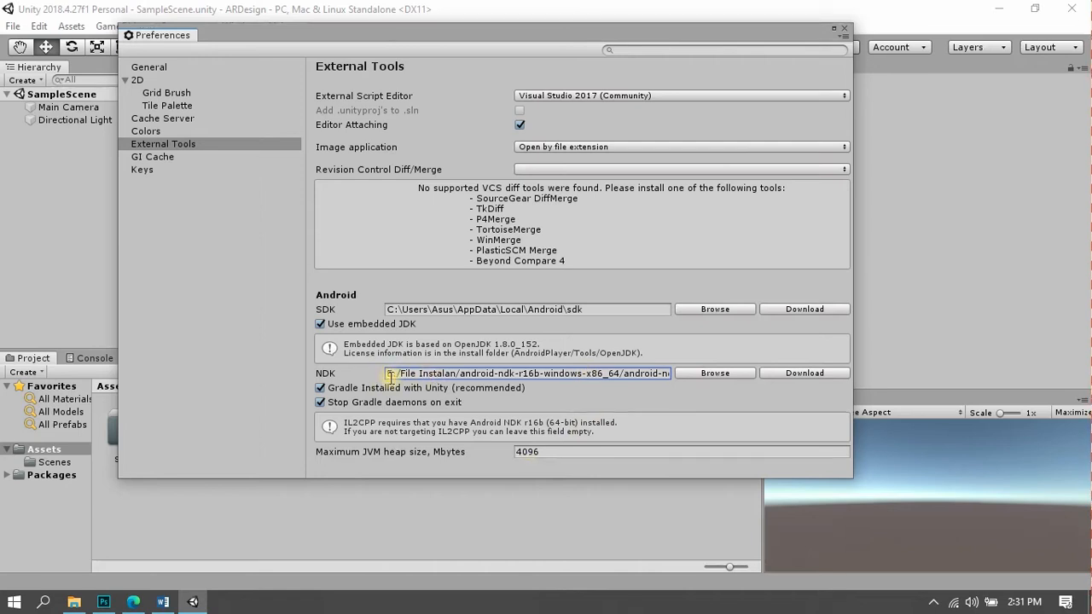
- Browse drive E for the android-ndk-r16b and Android Studio folders inside File Instalan, and cancel the NDK directory selection
drag(389, 377, 668, 373)
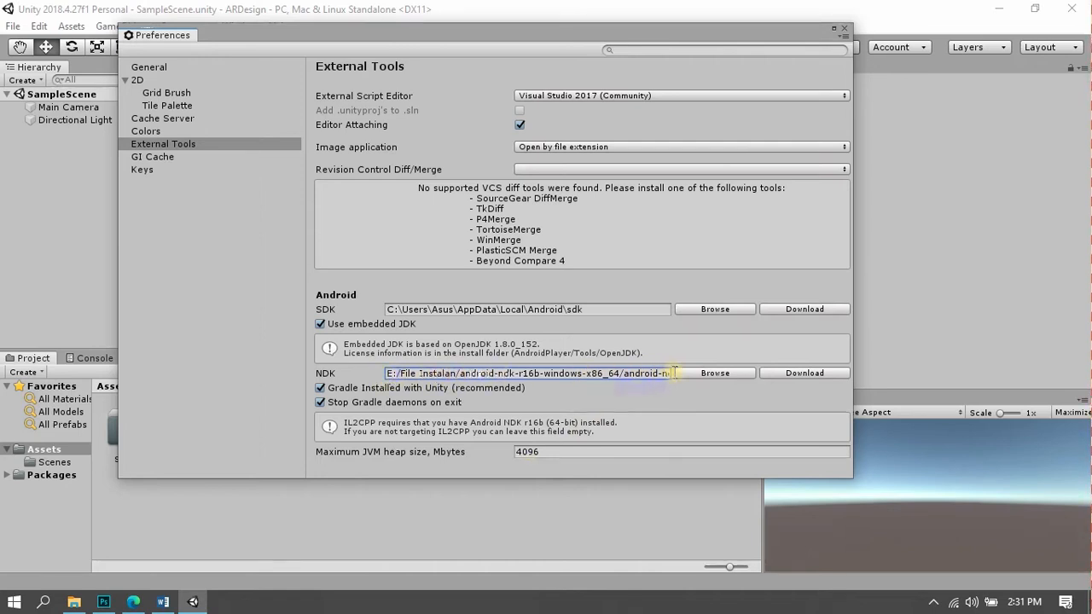
click(700, 378)
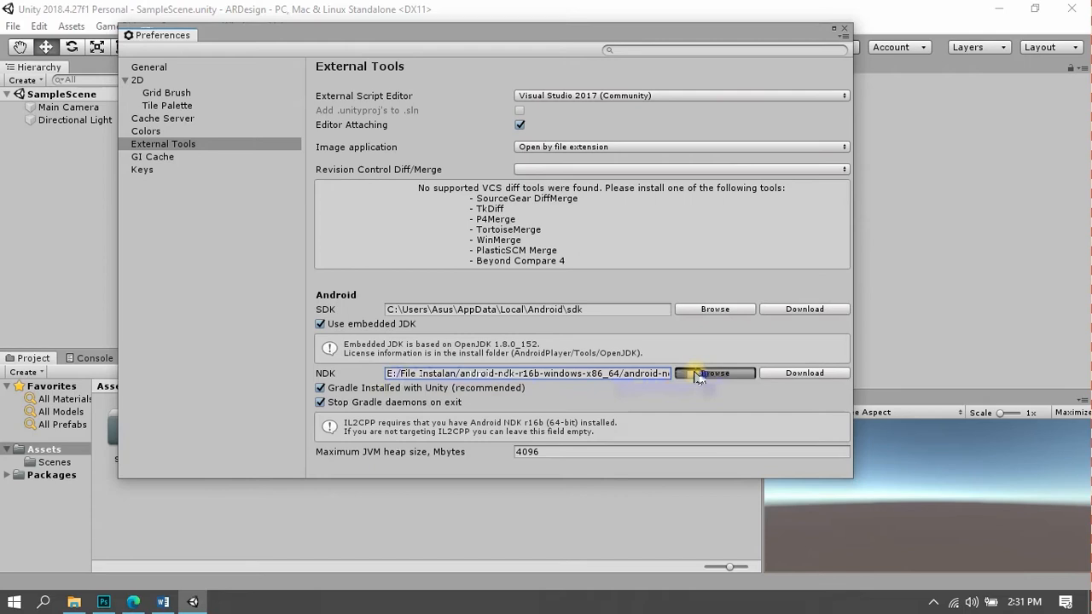
click(709, 374)
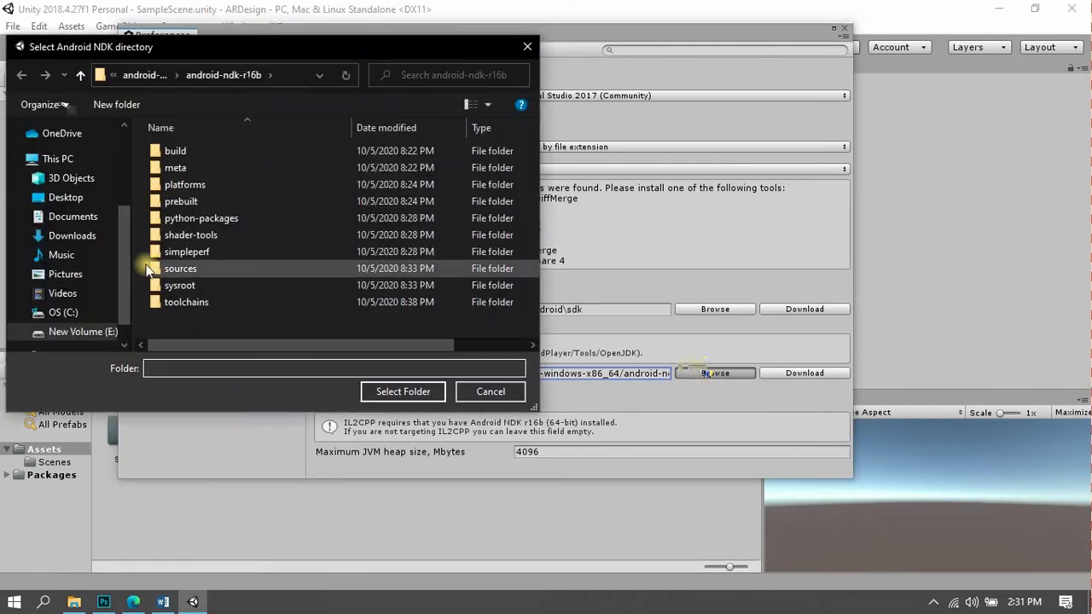
click(140, 75)
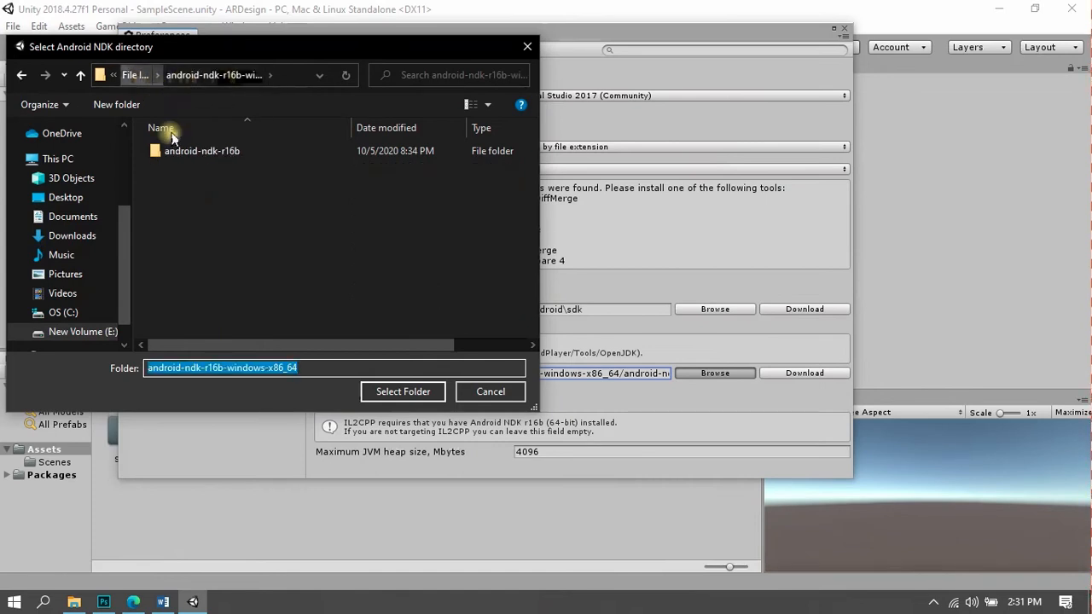
click(136, 75)
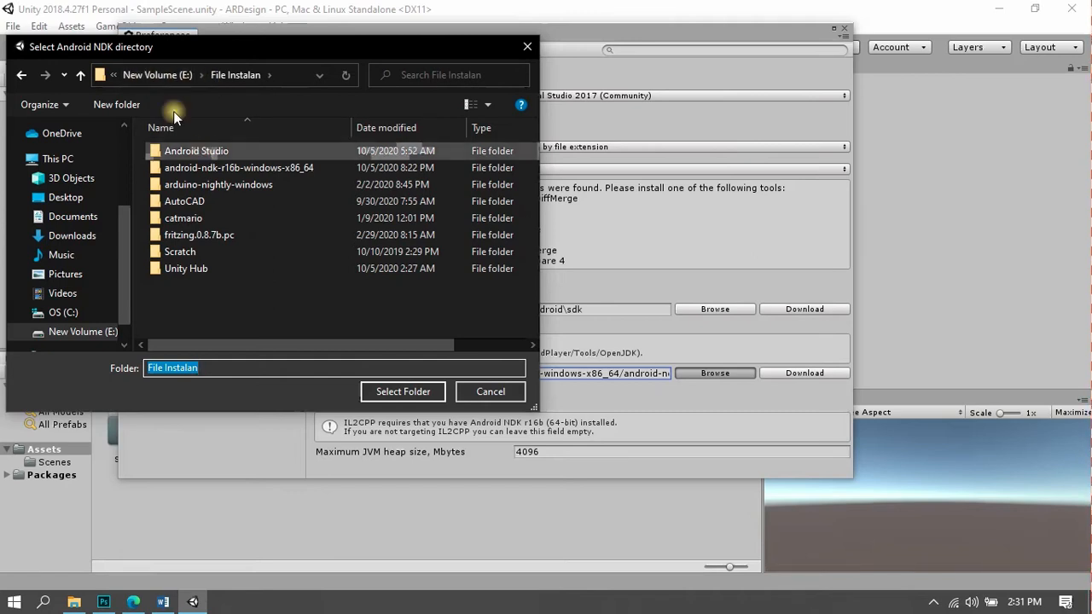
click(144, 75)
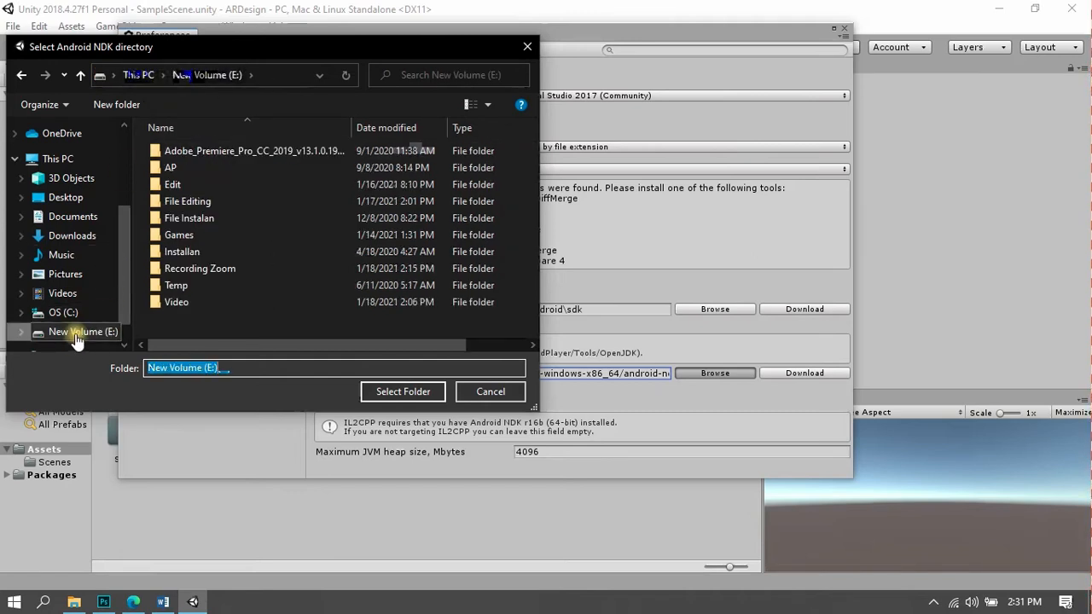
double_click(194, 201)
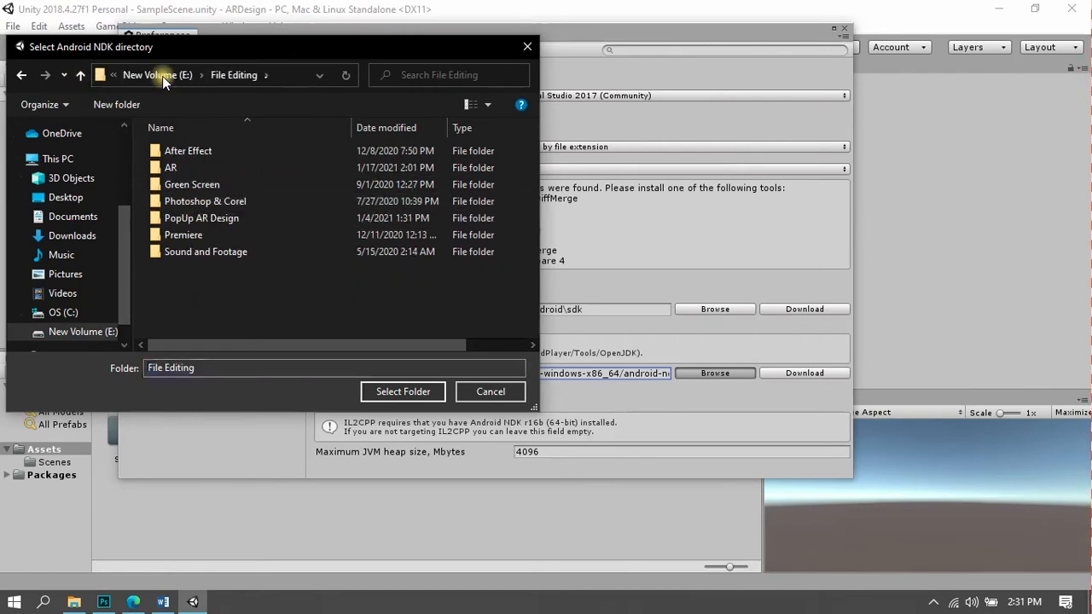
click(157, 76)
double_click(212, 219)
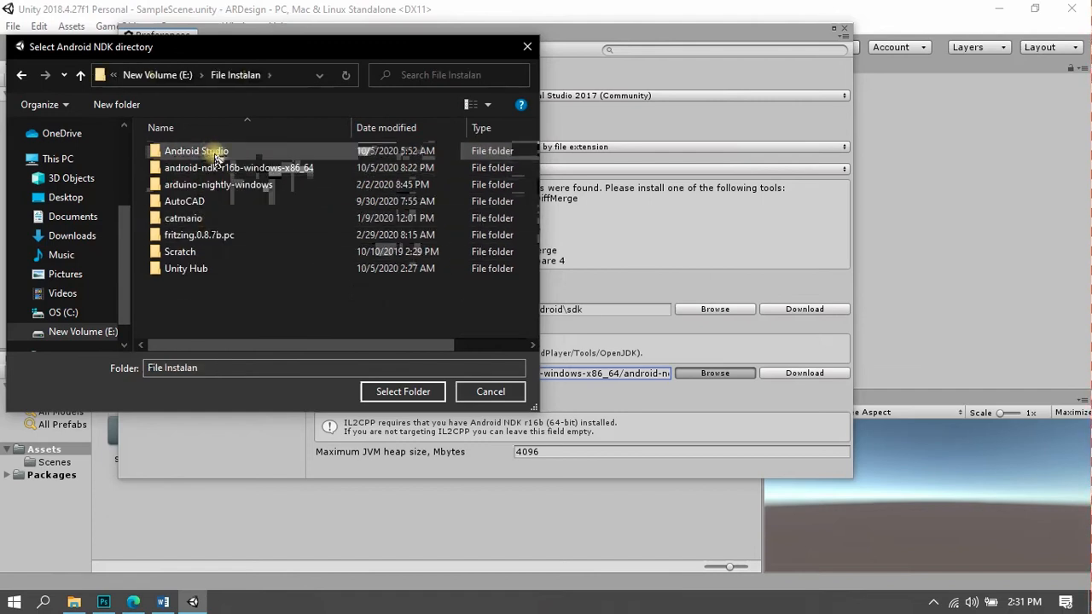
double_click(224, 169)
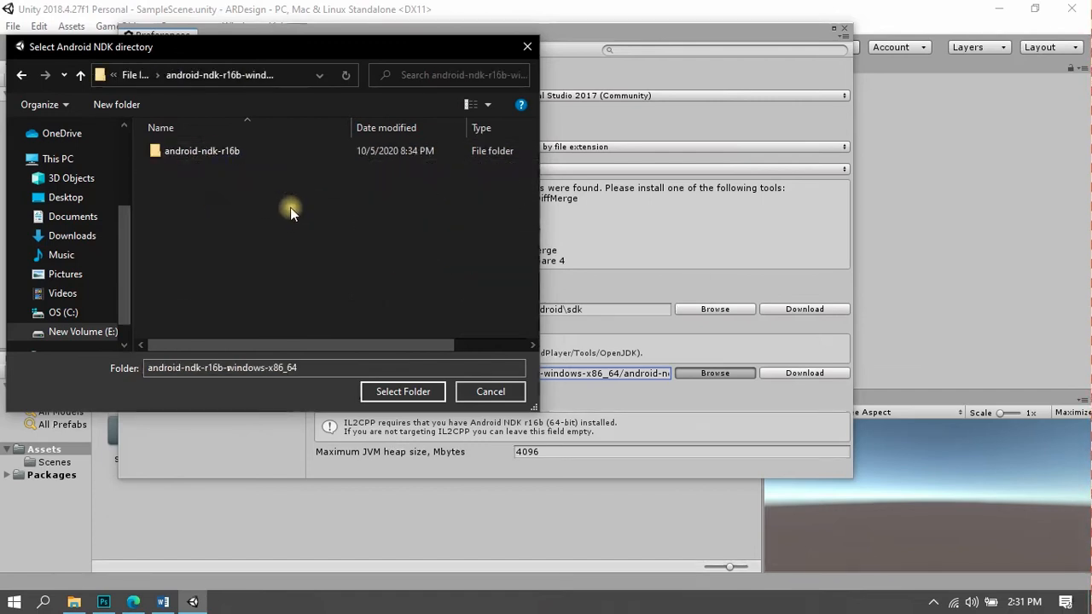
click(214, 159)
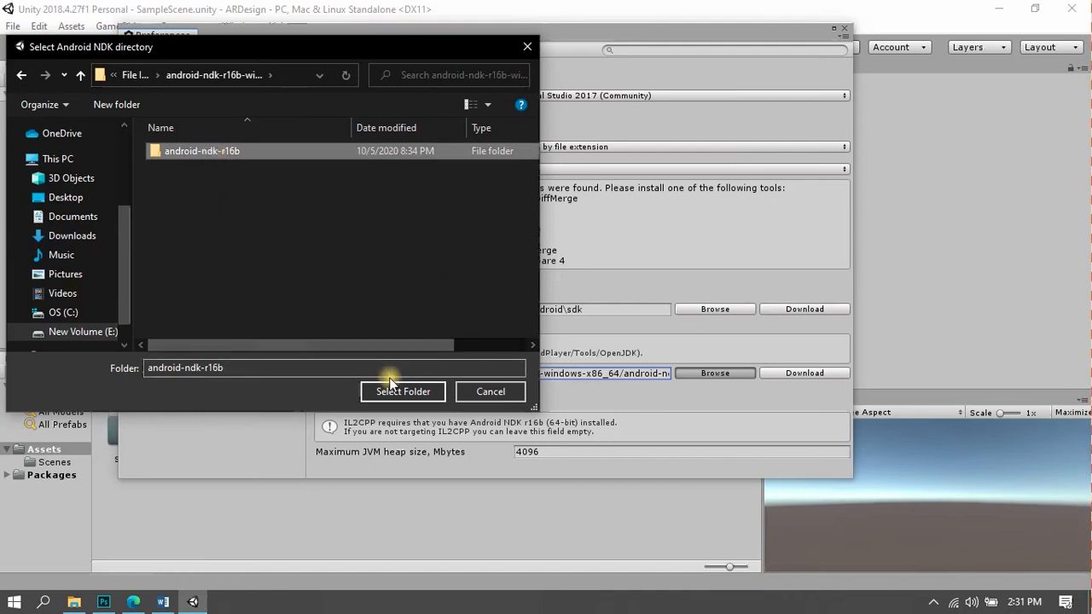
click(136, 75)
double_click(213, 150)
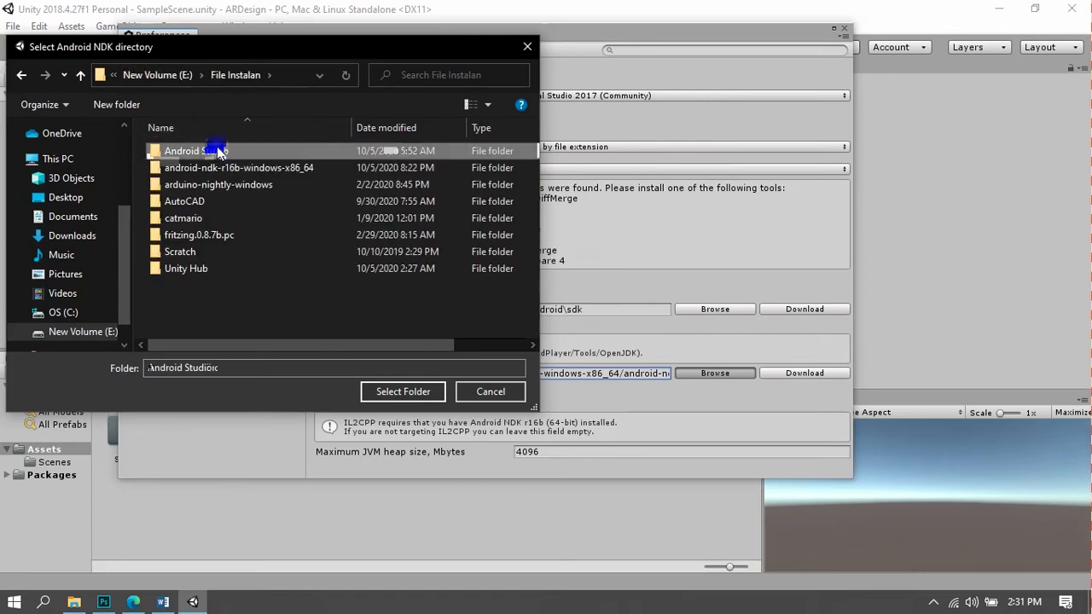
click(480, 388)
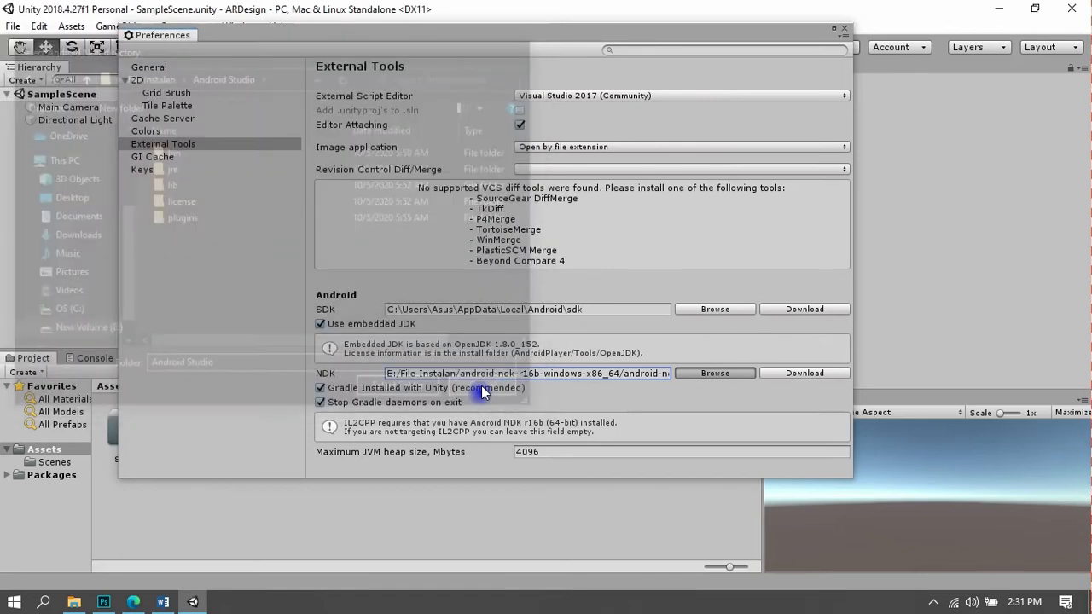
- Open the Android SDK download page from the preferences, close the Untitled browser tab and view the Android Studio page
click(799, 309)
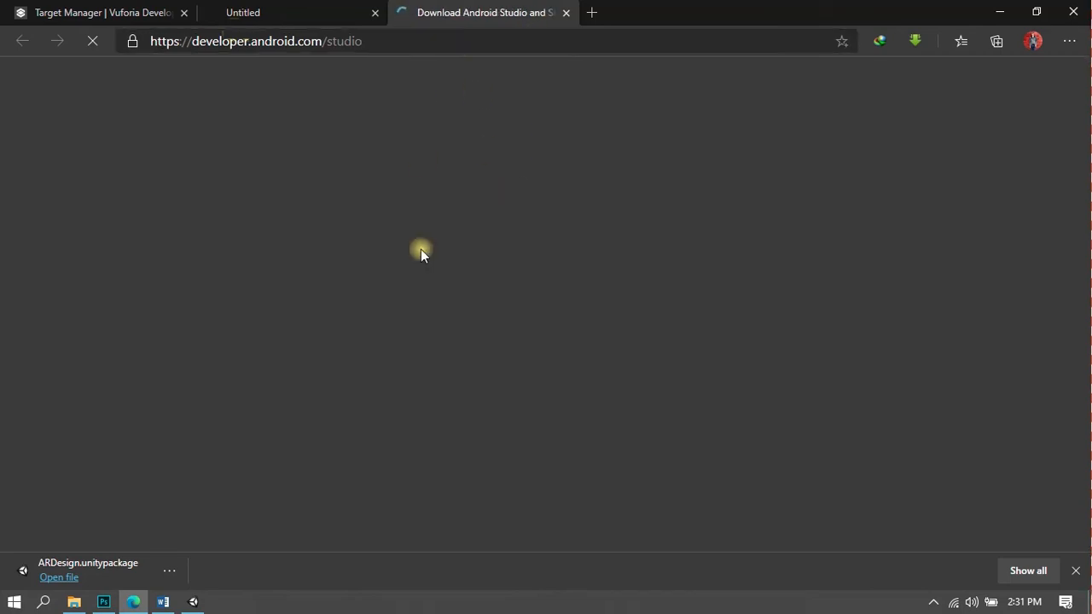
click(375, 13)
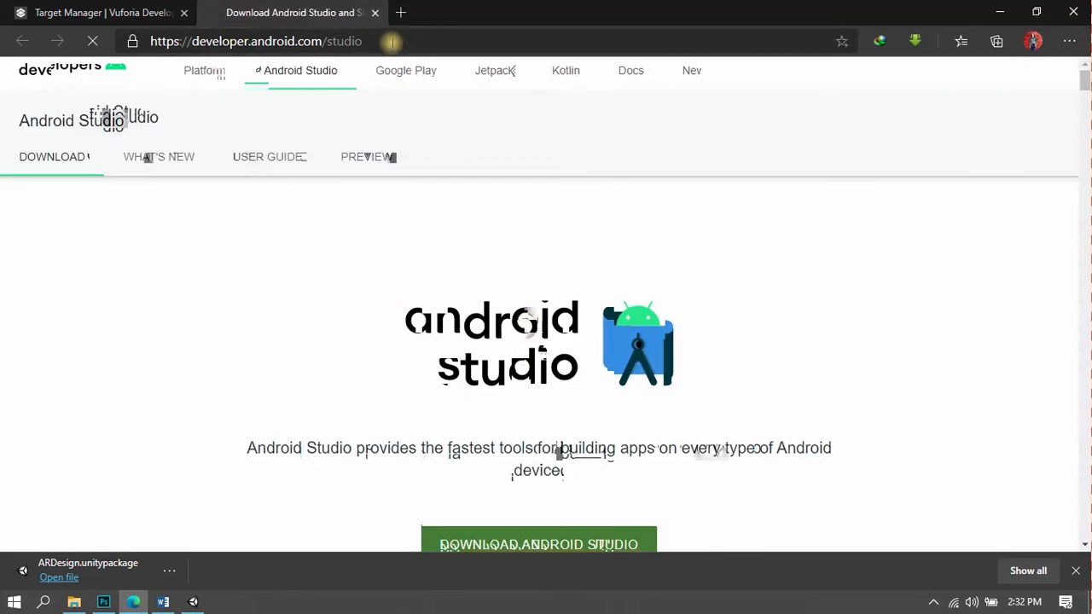
scroll(398, 122, down, 2)
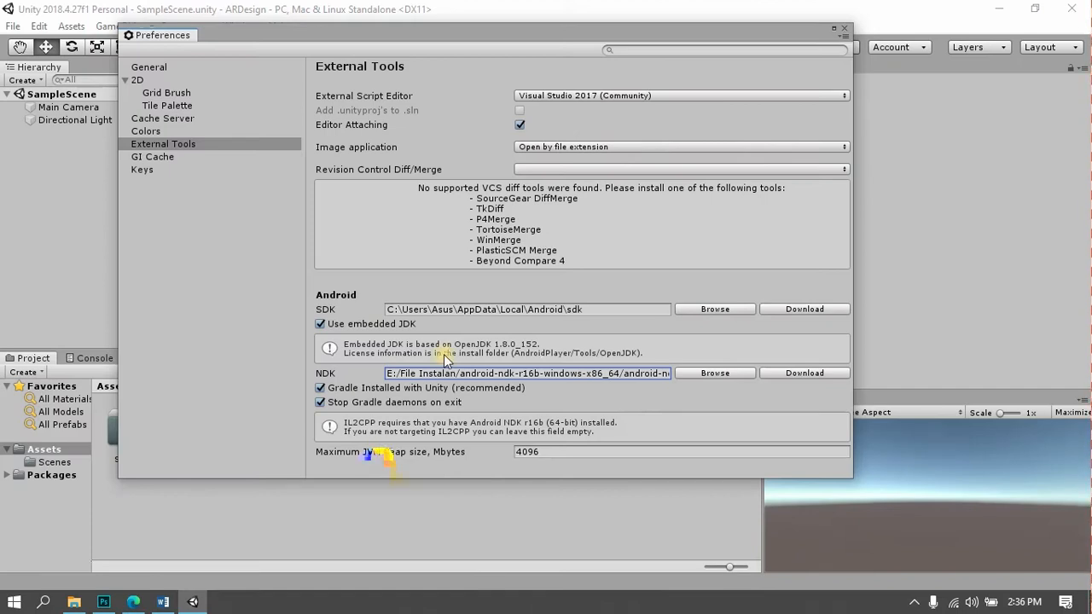
- Start choosing the Android SDK directory and look through drive E and the Program Files folders on drive C
click(726, 310)
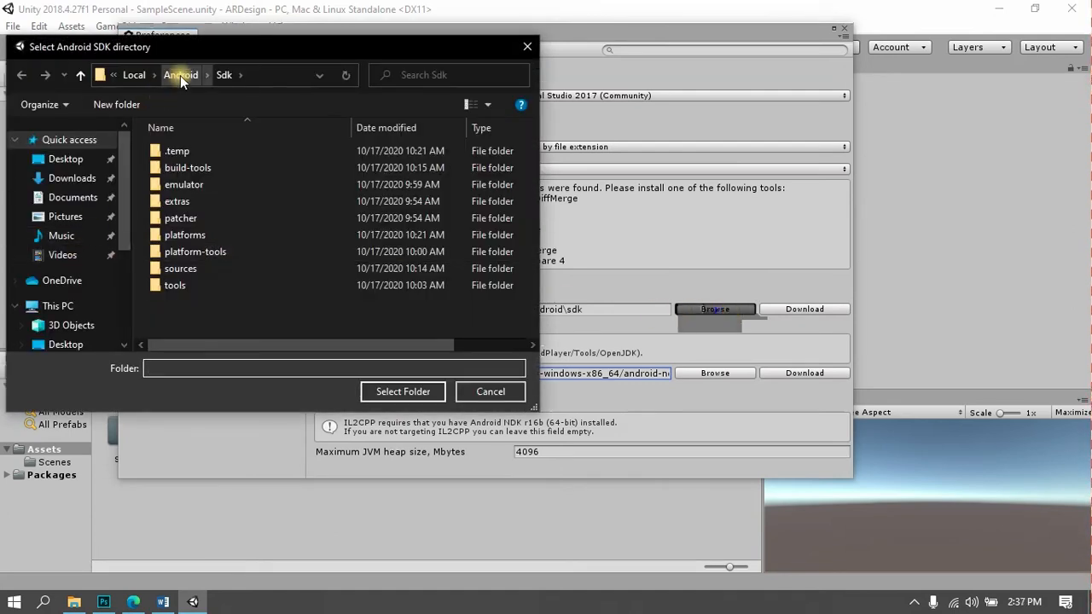
drag(128, 239, 126, 312)
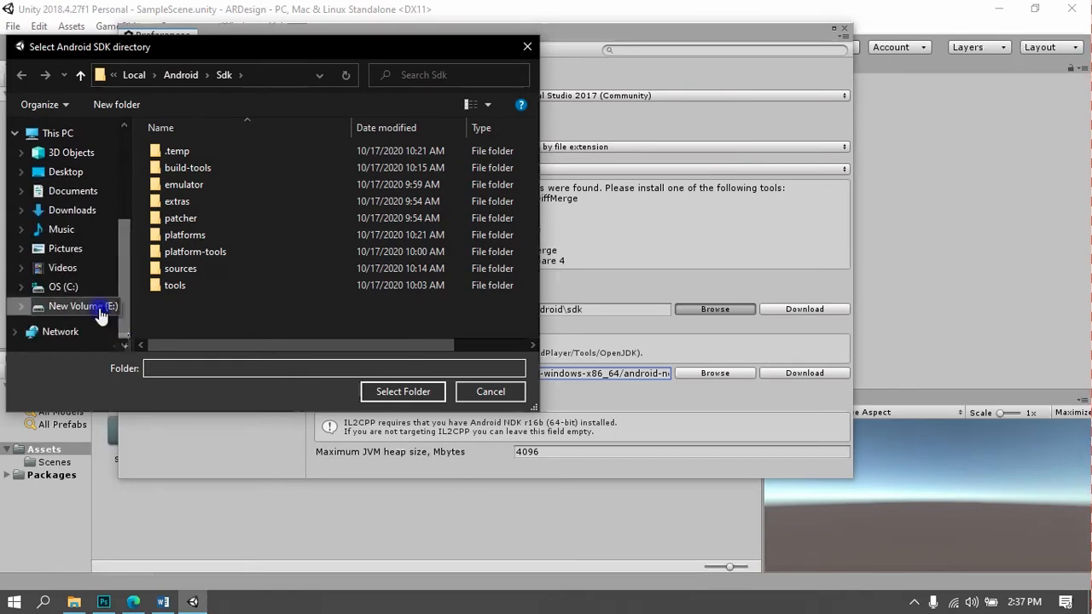
click(100, 309)
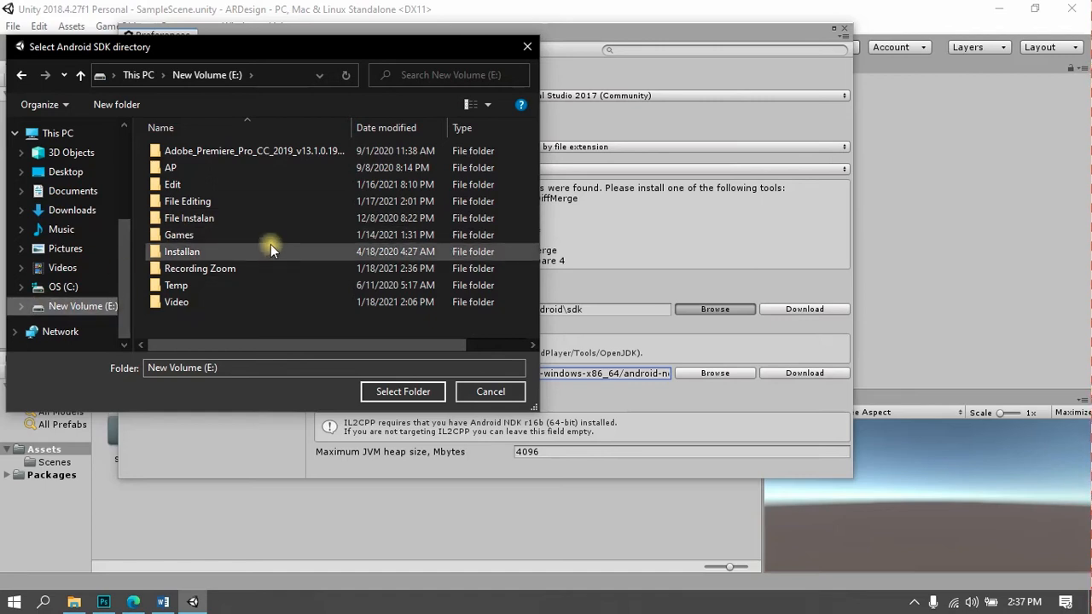
click(53, 287)
double_click(238, 203)
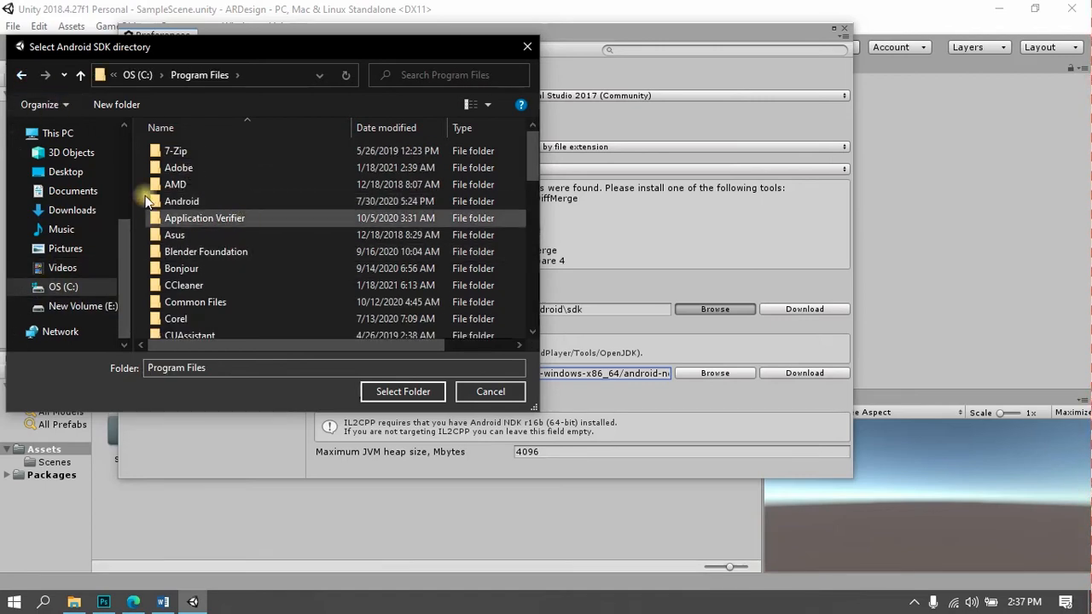
double_click(244, 221)
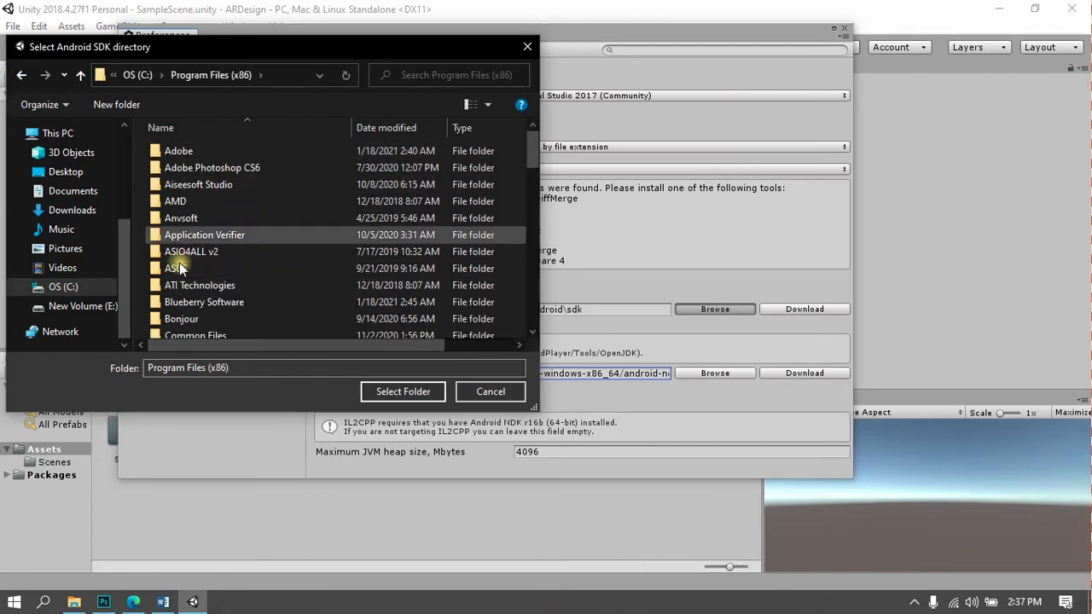
click(19, 74)
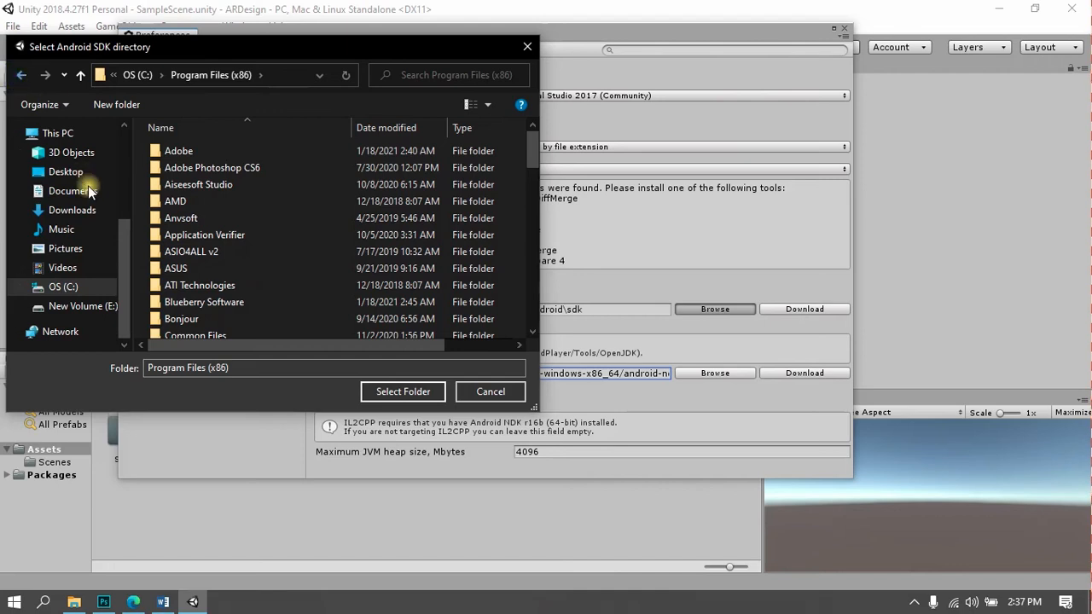
- Check the Android Studio folder inside File Instalan on drive E, cancel the SDK directory selection and close the preferences
click(94, 312)
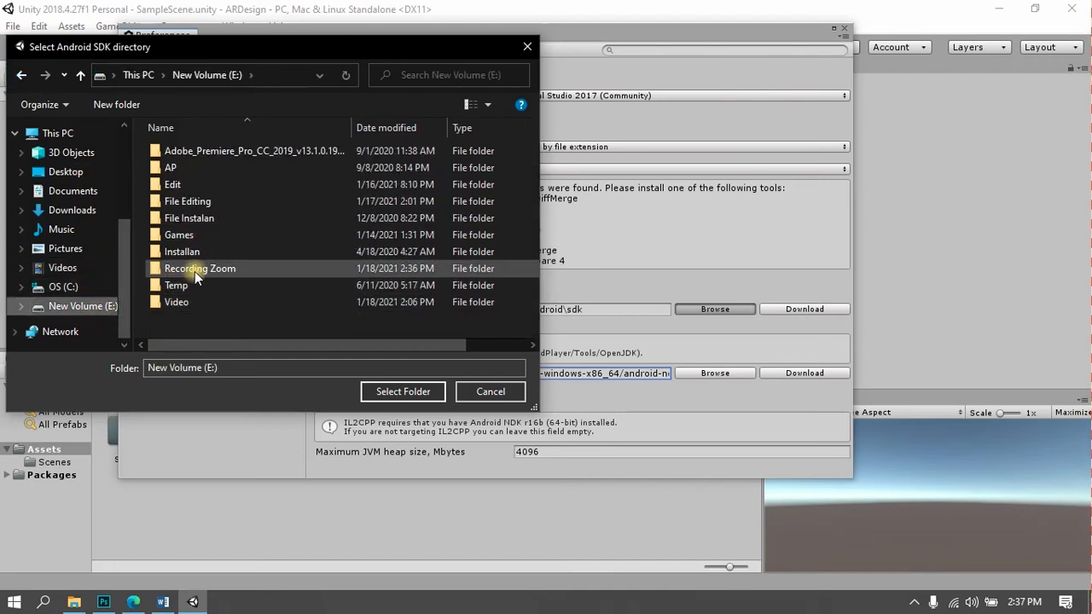
double_click(197, 217)
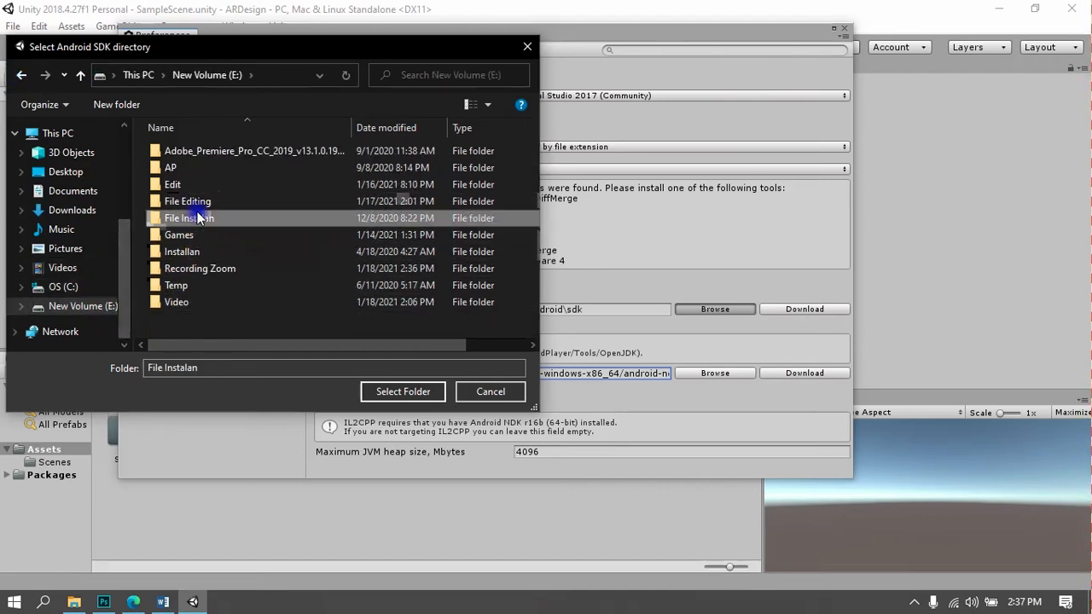
click(214, 151)
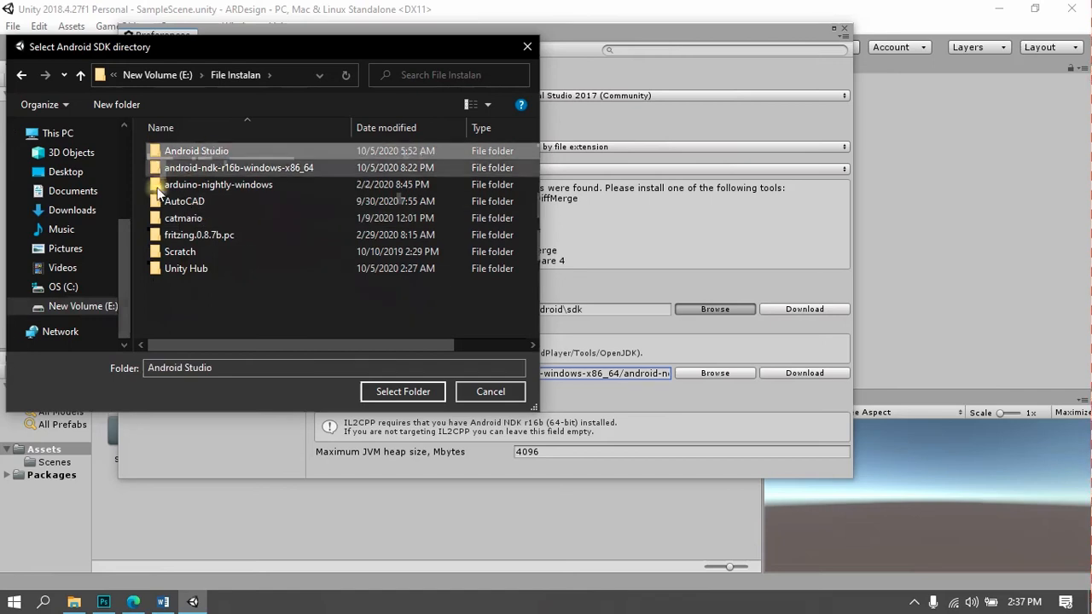
click(499, 395)
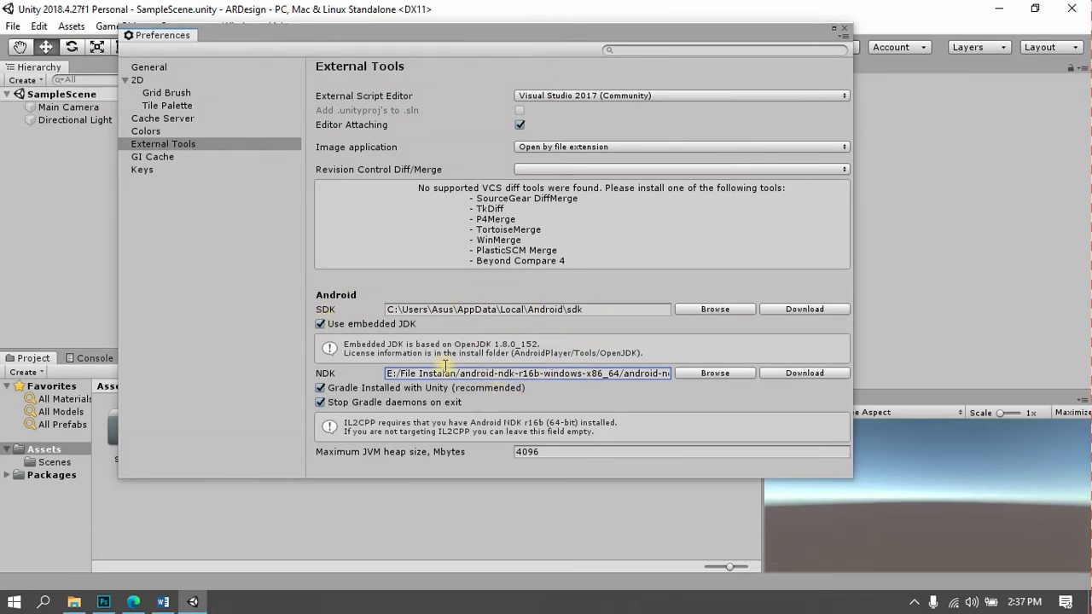
click(320, 324)
click(841, 29)
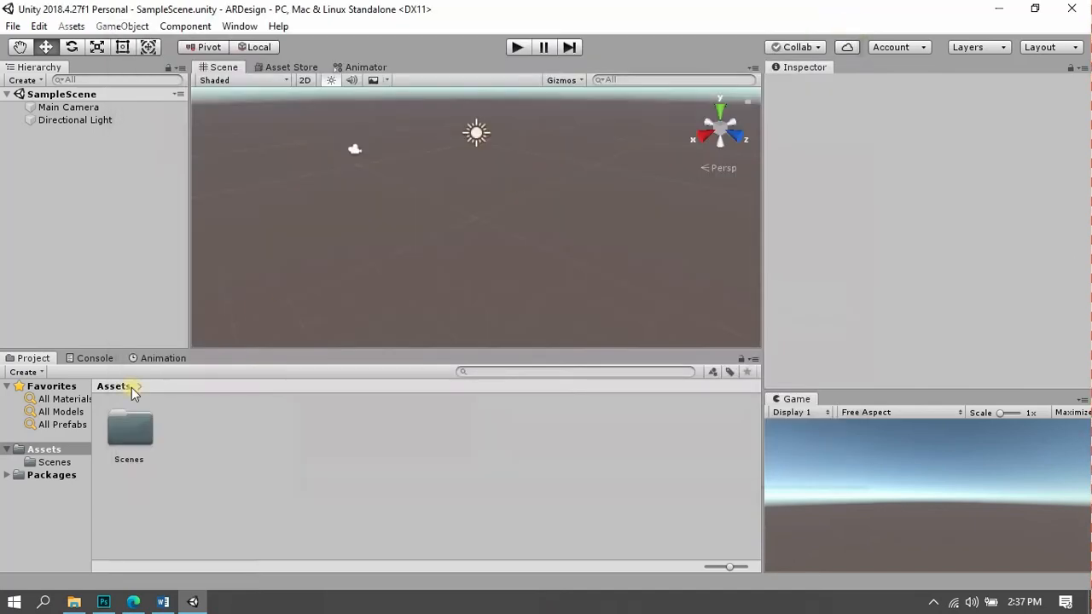
- Switch to Word and read the Download Database dan Marker item in the Part 4 outline
click(164, 602)
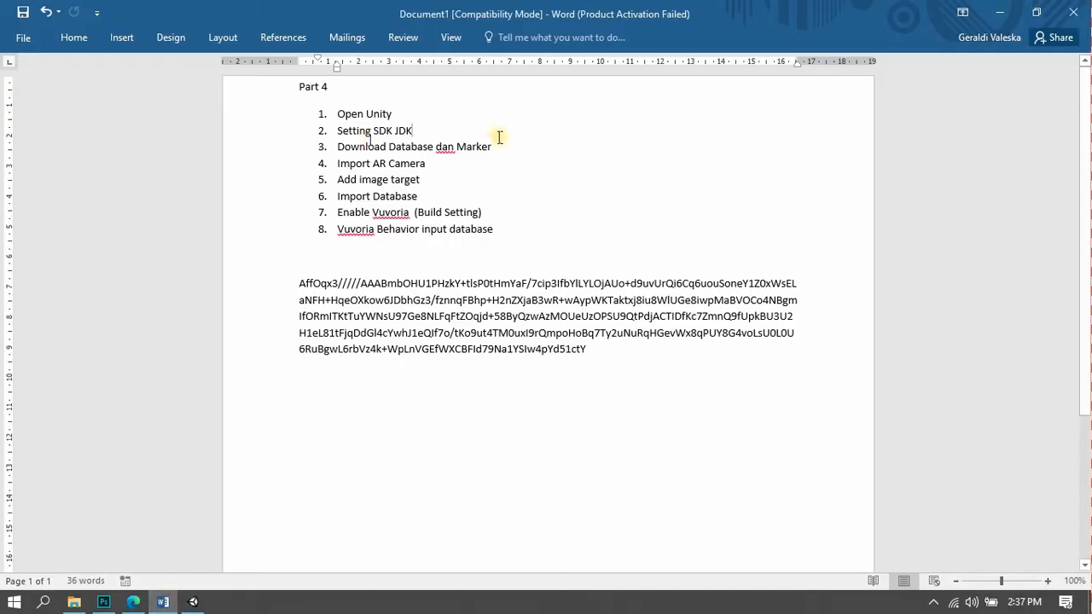
drag(505, 147, 359, 150)
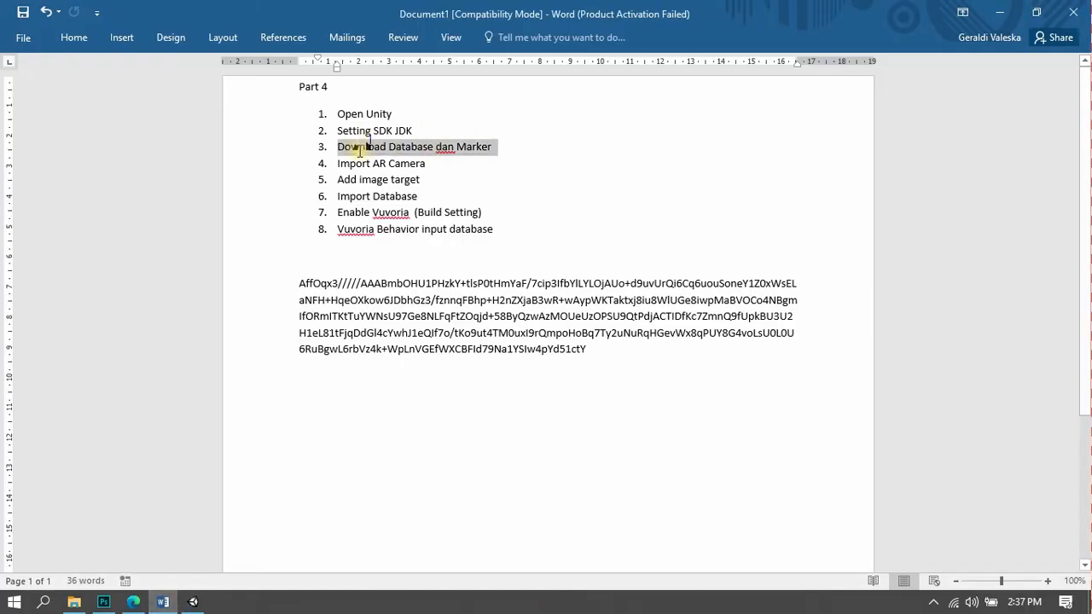
click(510, 160)
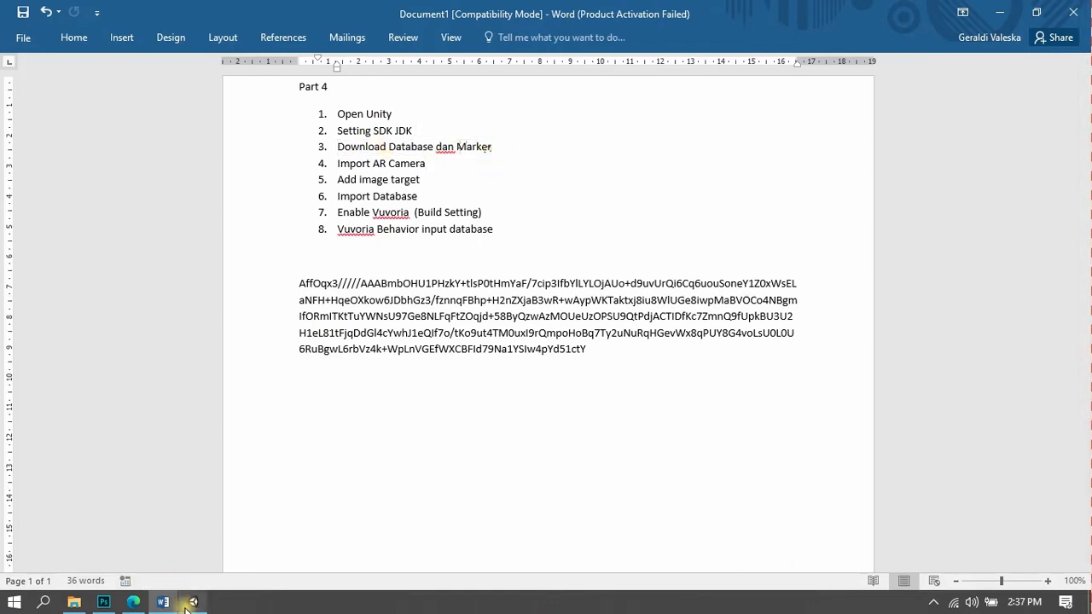
- Switch to File Explorer and paste the copied ARDesign Unity package into Augmented Reality Folder
mouse_move(71, 603)
click(78, 556)
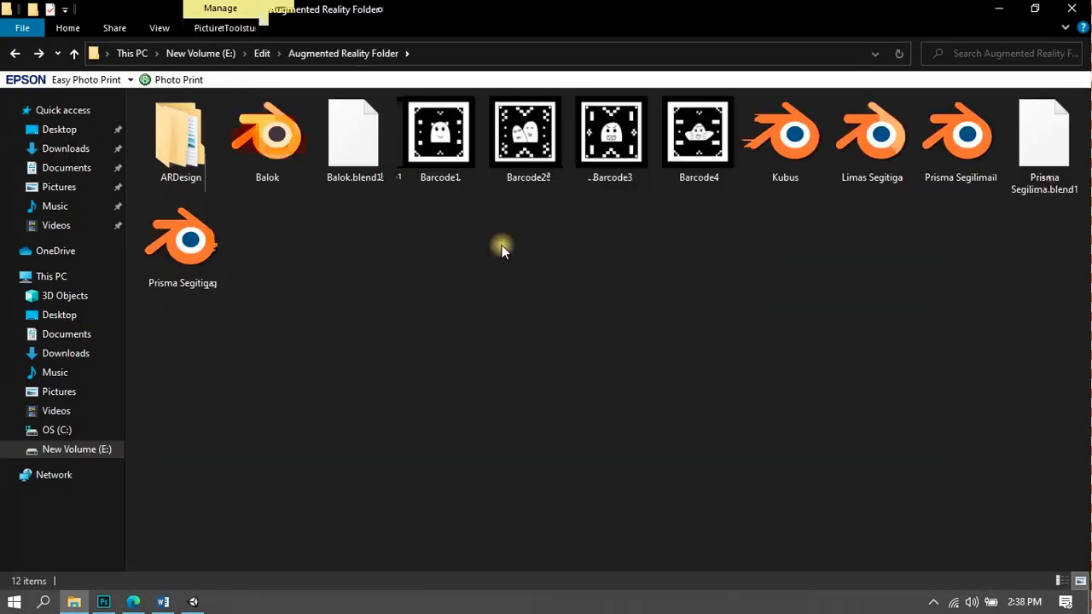
key(ctrl+v)
click(182, 152)
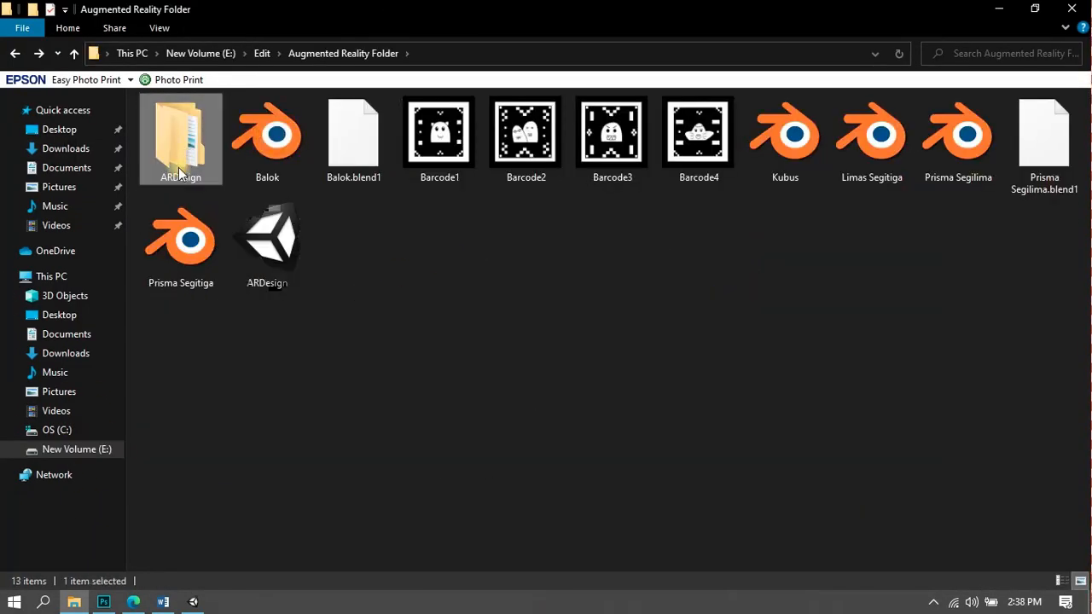
- Compare the ARDesign project's Assets/Scenes folder in File Explorer with the Scenes folder in Unity's project assets
click(192, 601)
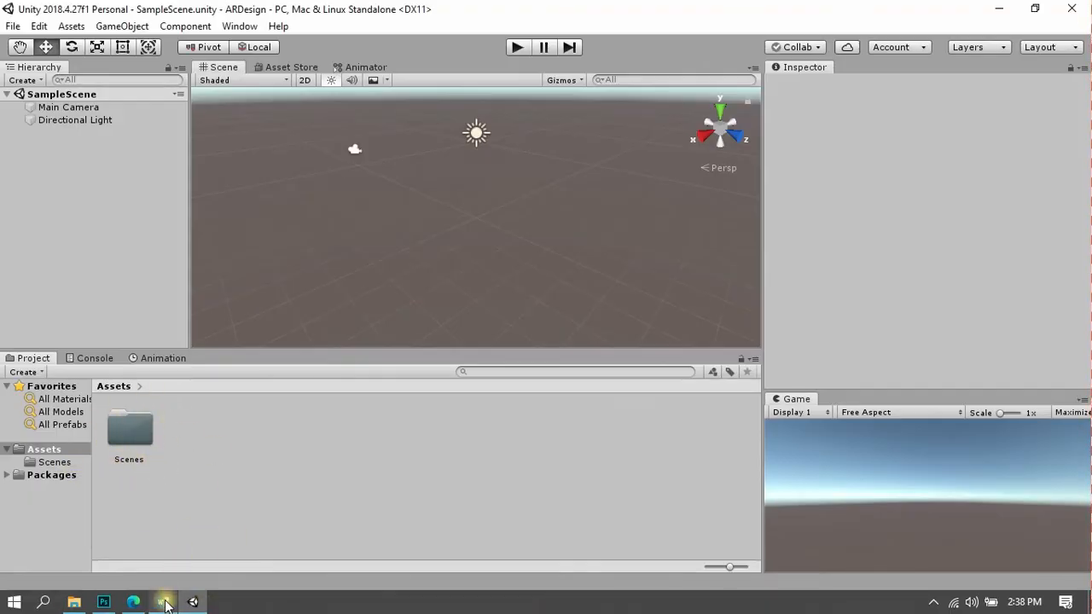
click(74, 601)
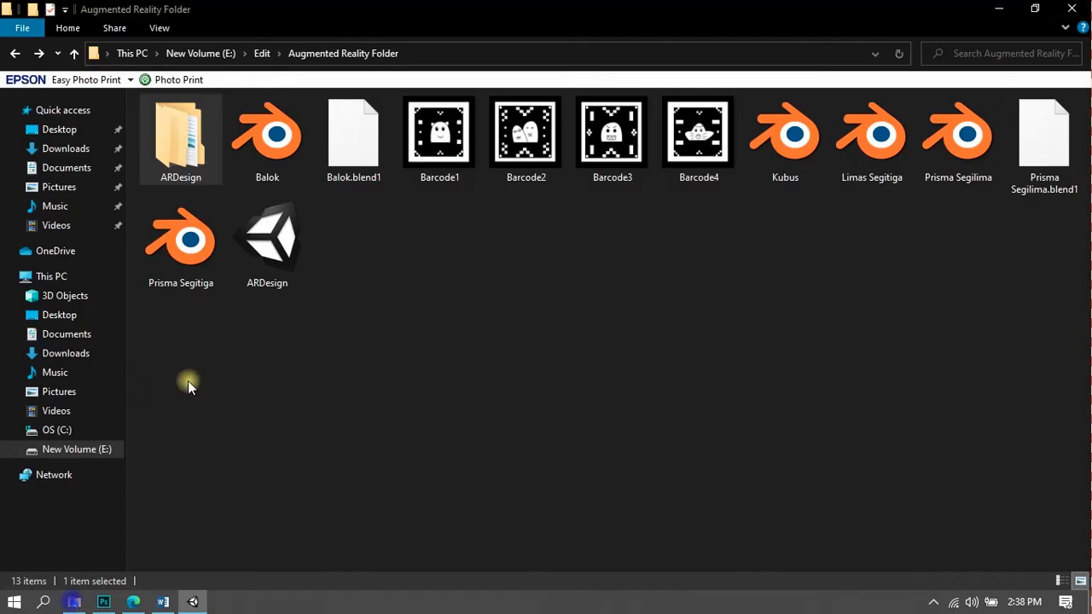
double_click(173, 130)
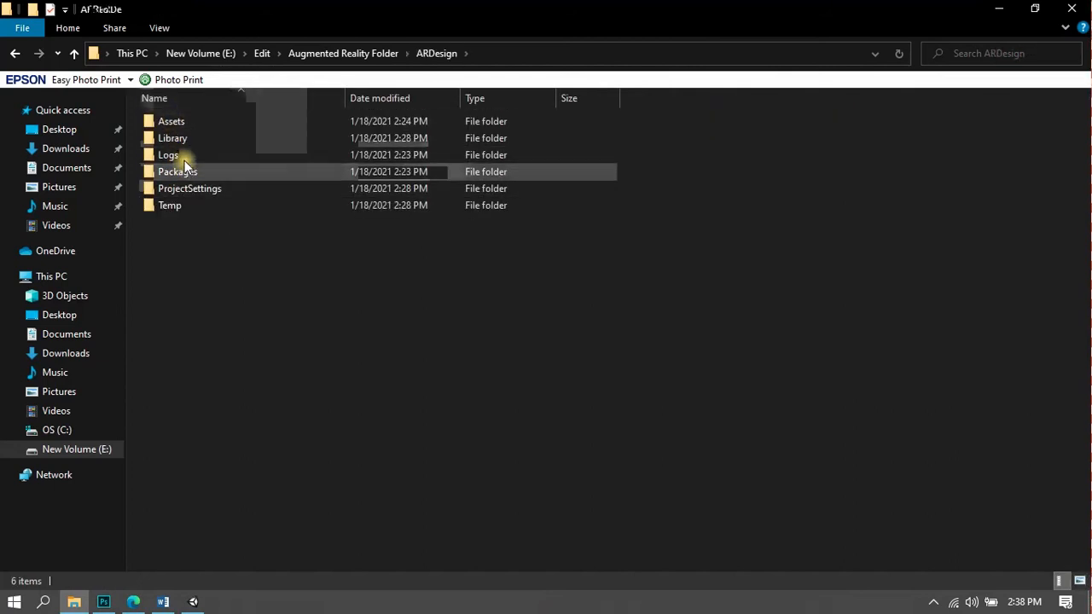
double_click(188, 122)
double_click(205, 124)
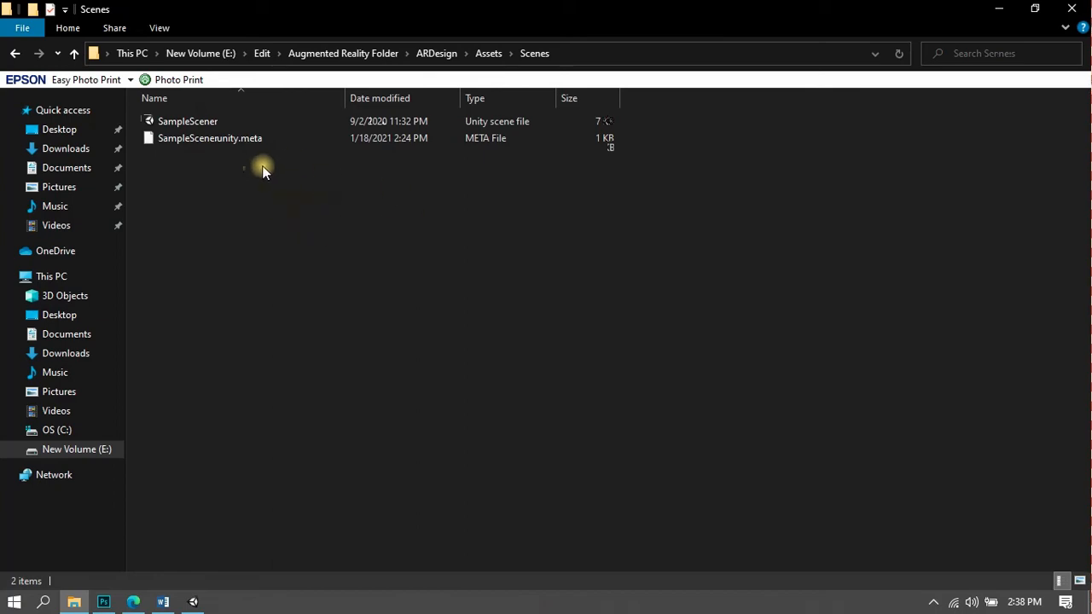
click(191, 602)
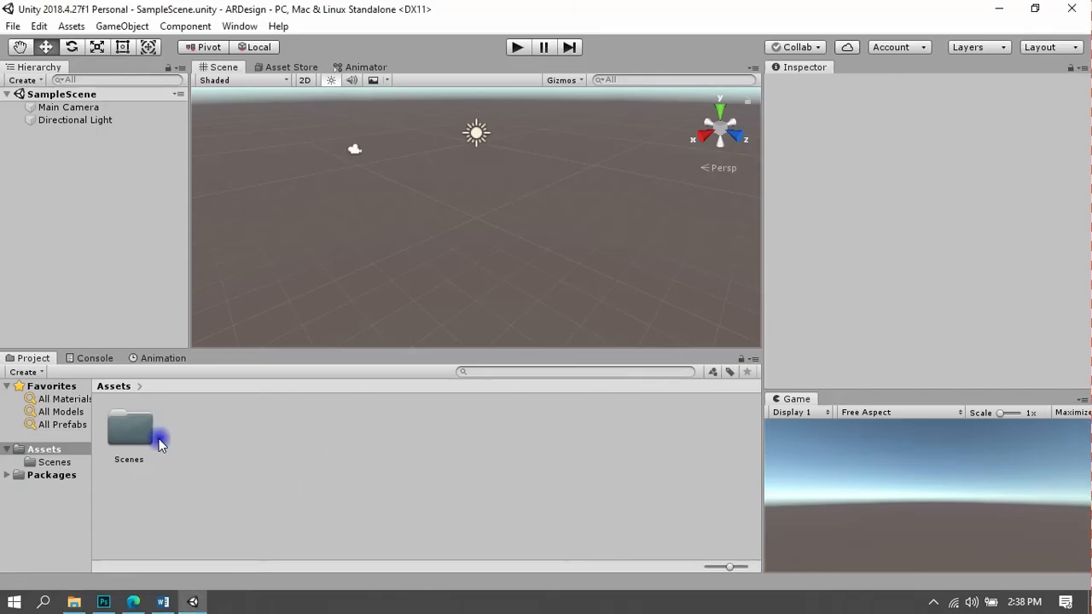
double_click(139, 446)
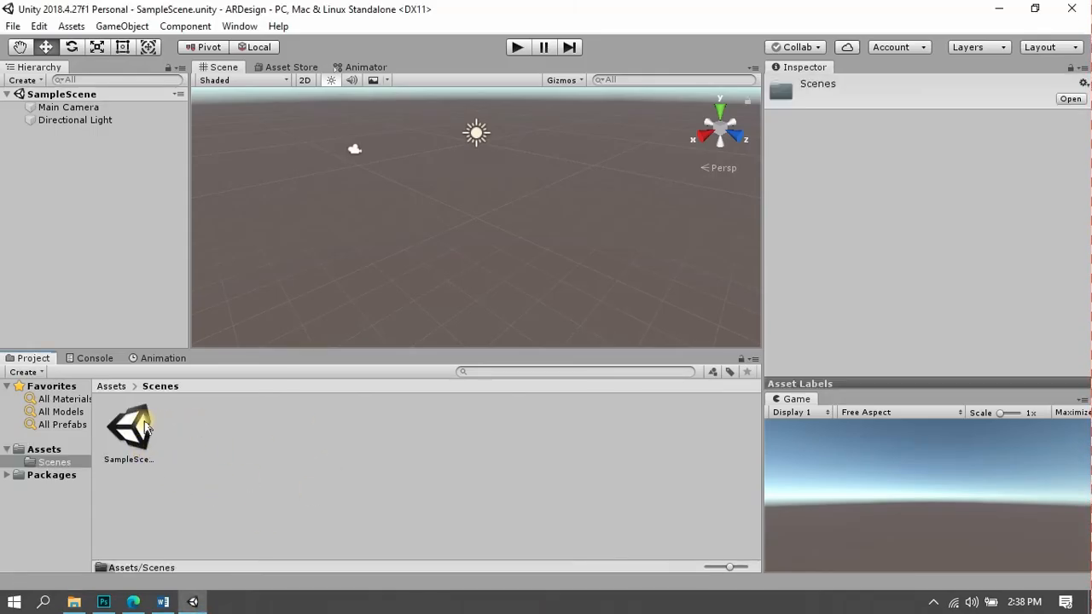
click(75, 601)
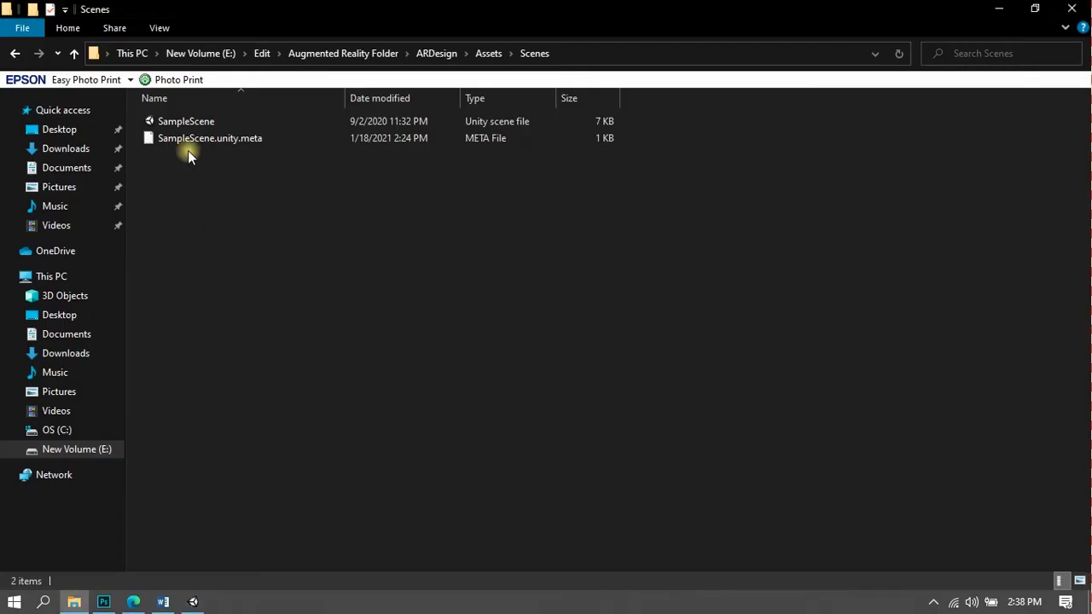
click(193, 602)
- Check the Import AR Camera item in the Word outline, return to Unity and delete Main Camera from SampleScene
click(163, 601)
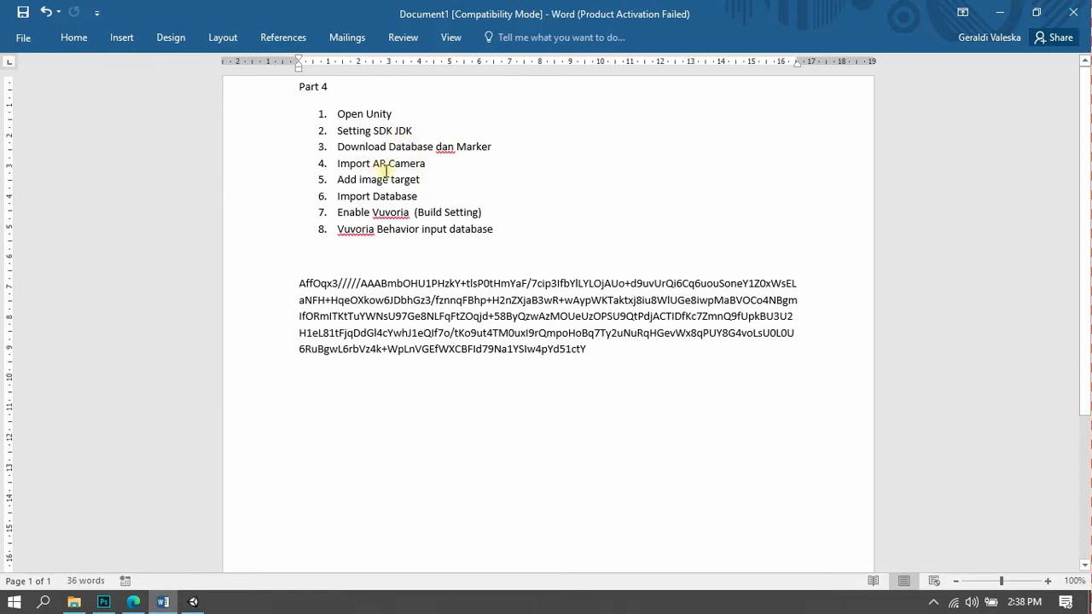
click(195, 602)
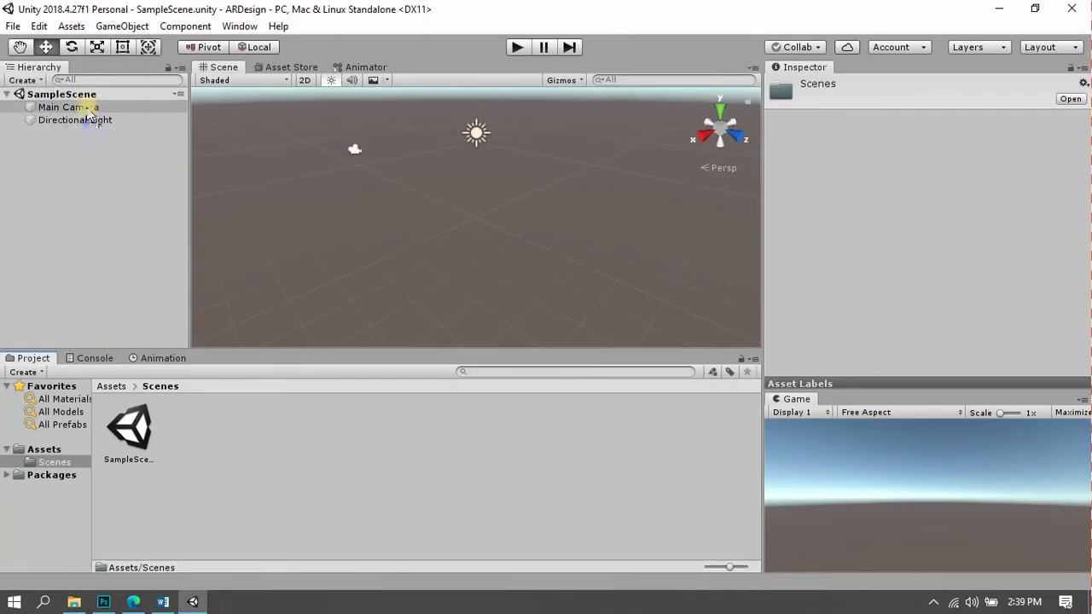
click(163, 116)
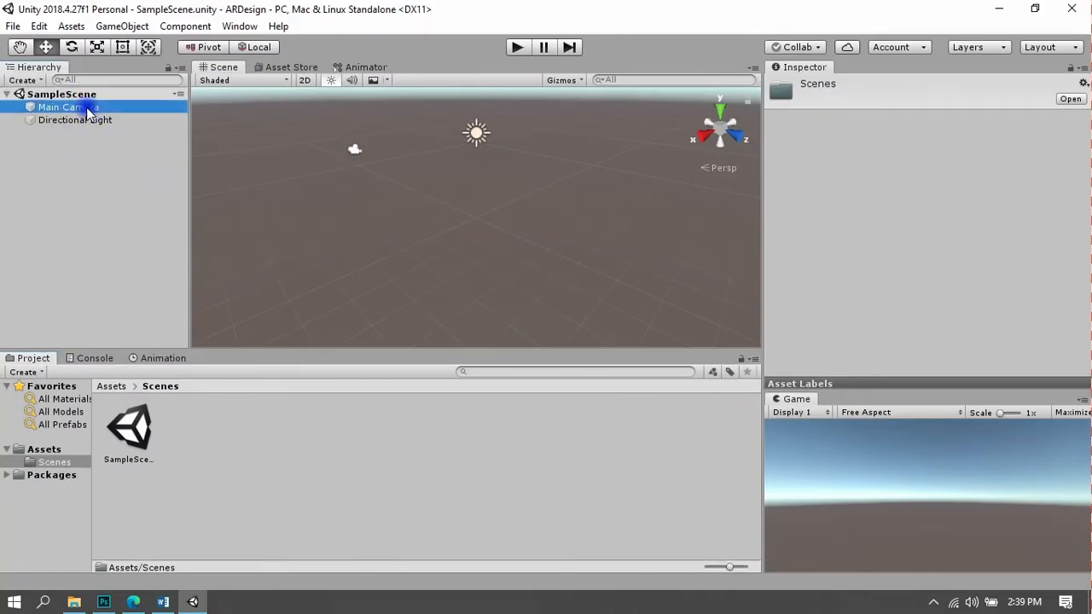
right_click(87, 112)
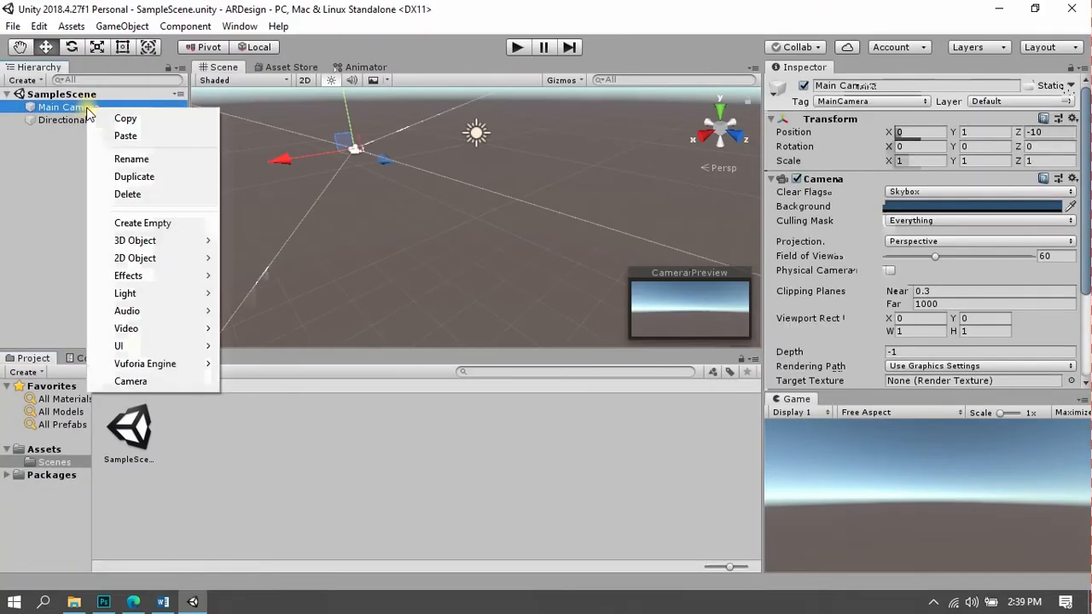
click(107, 195)
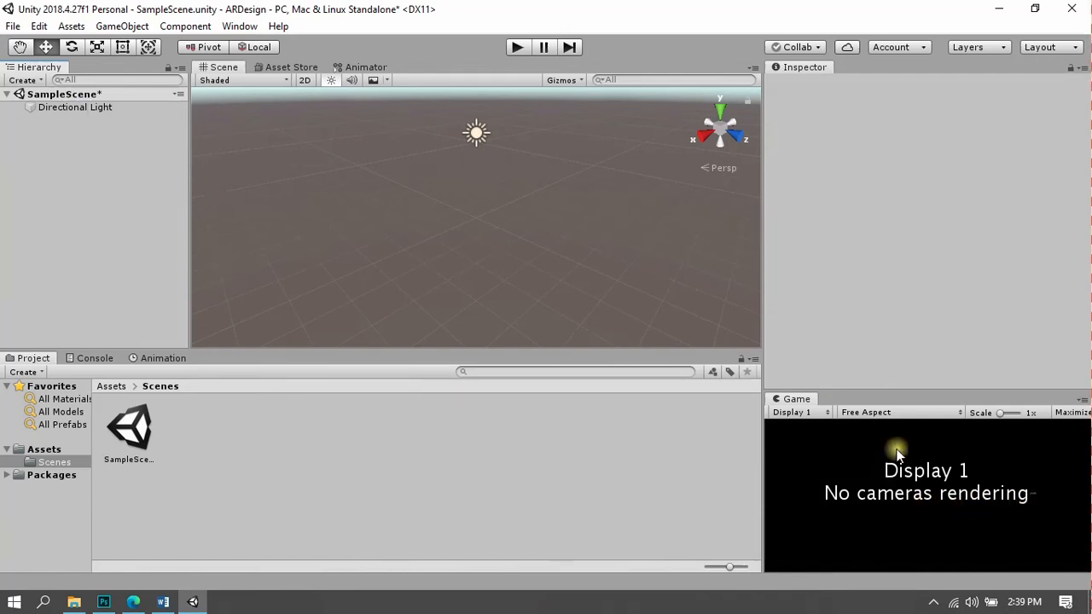
- Add a Vuforia Engine AR Camera to SampleScene and import the required Vuforia Engine assets
right_click(47, 143)
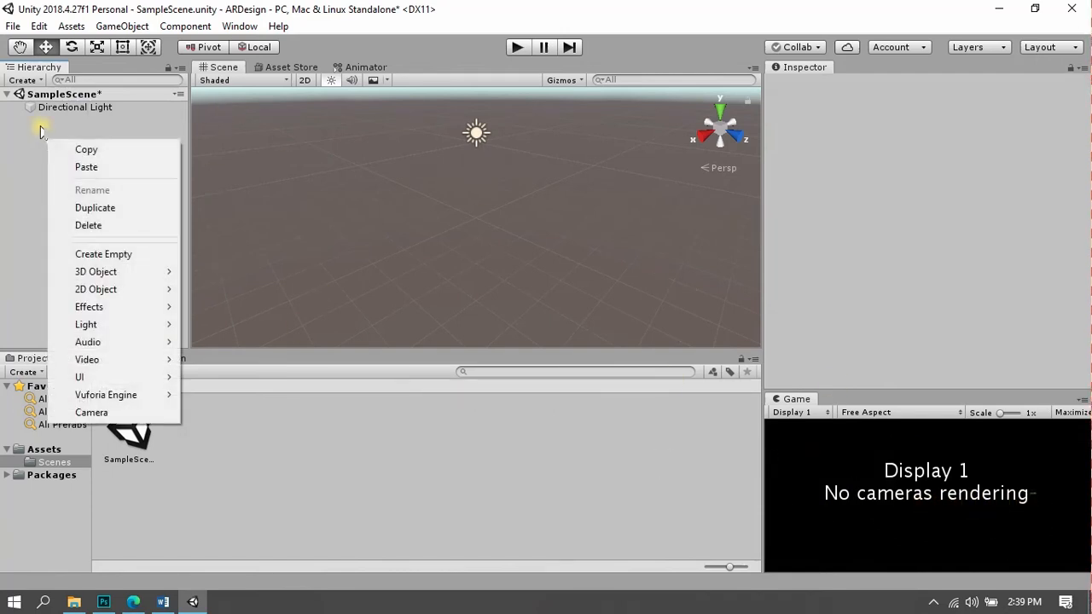
right_click(40, 126)
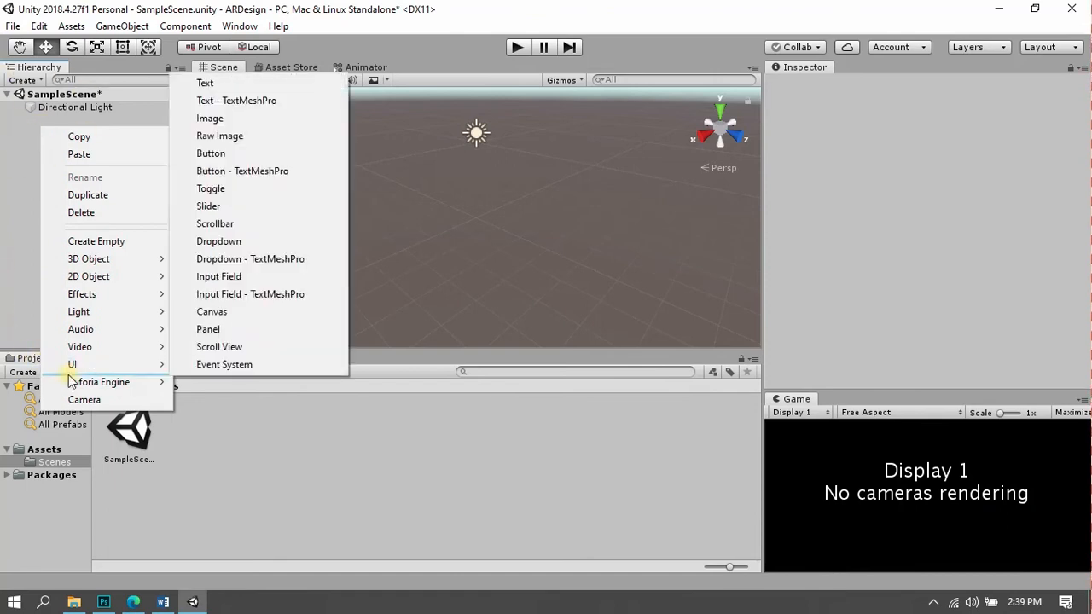
mouse_move(89, 386)
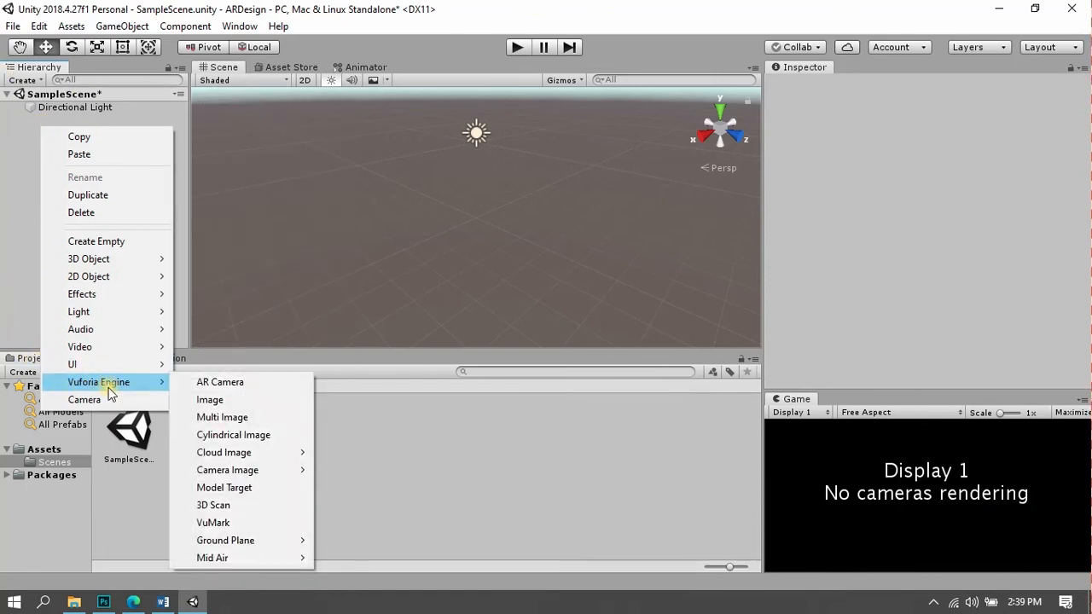
click(242, 384)
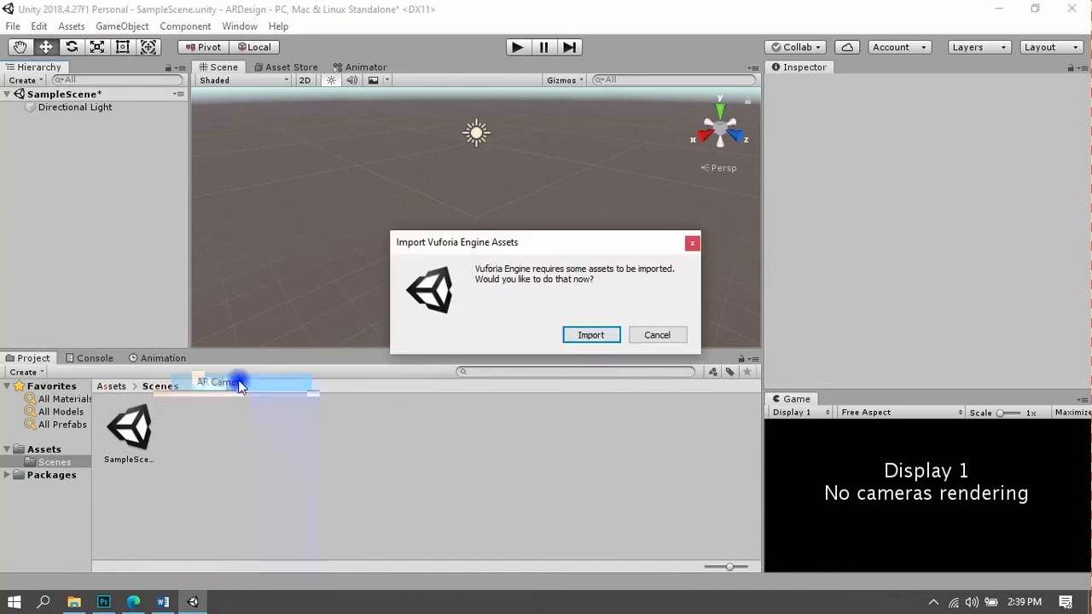
click(593, 335)
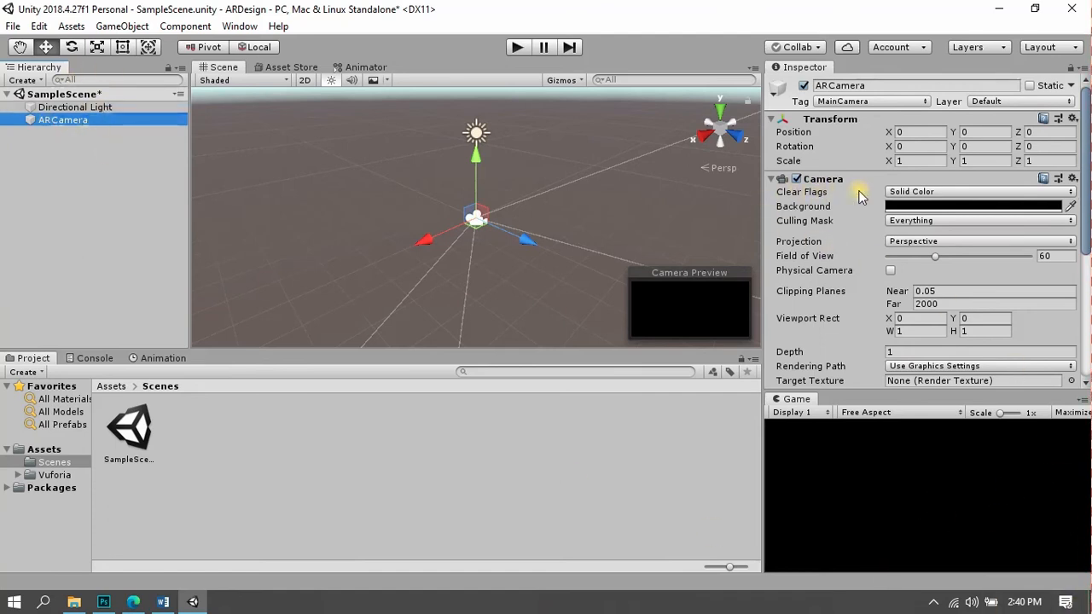
click(970, 193)
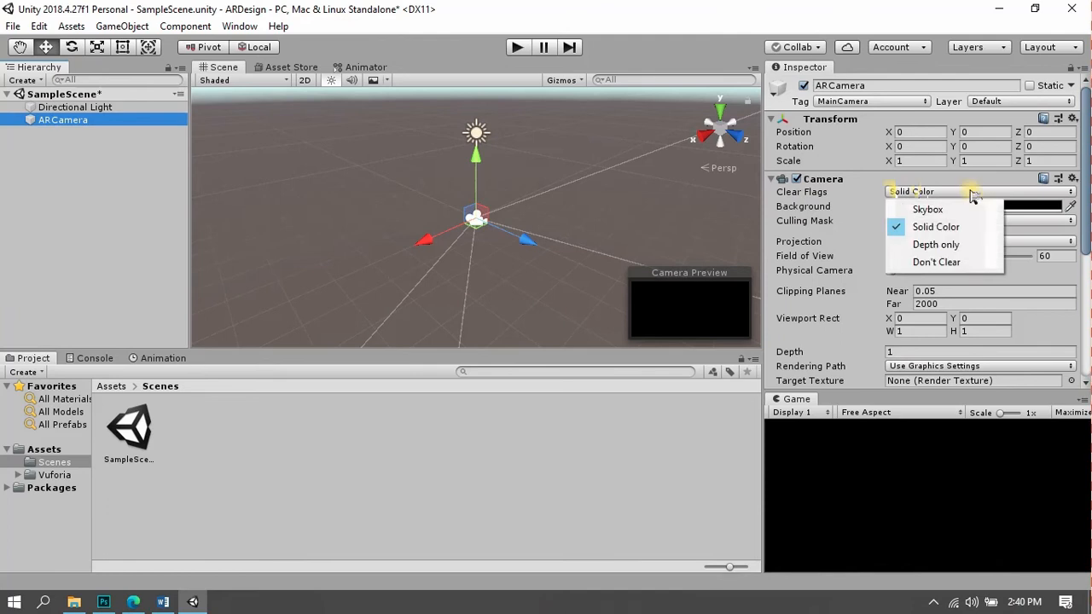
click(974, 194)
click(1040, 209)
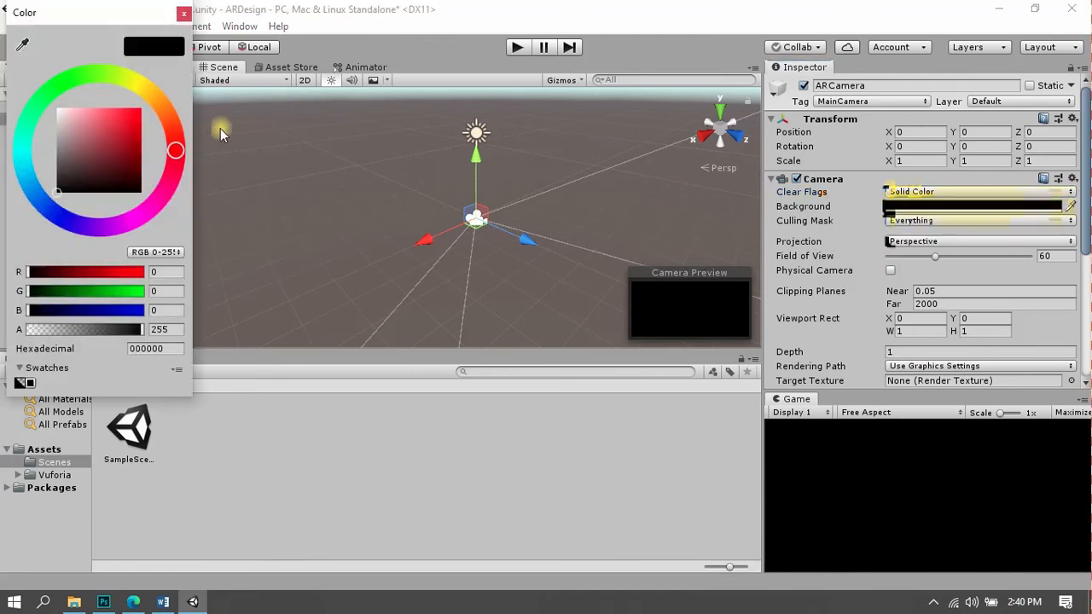
click(40, 203)
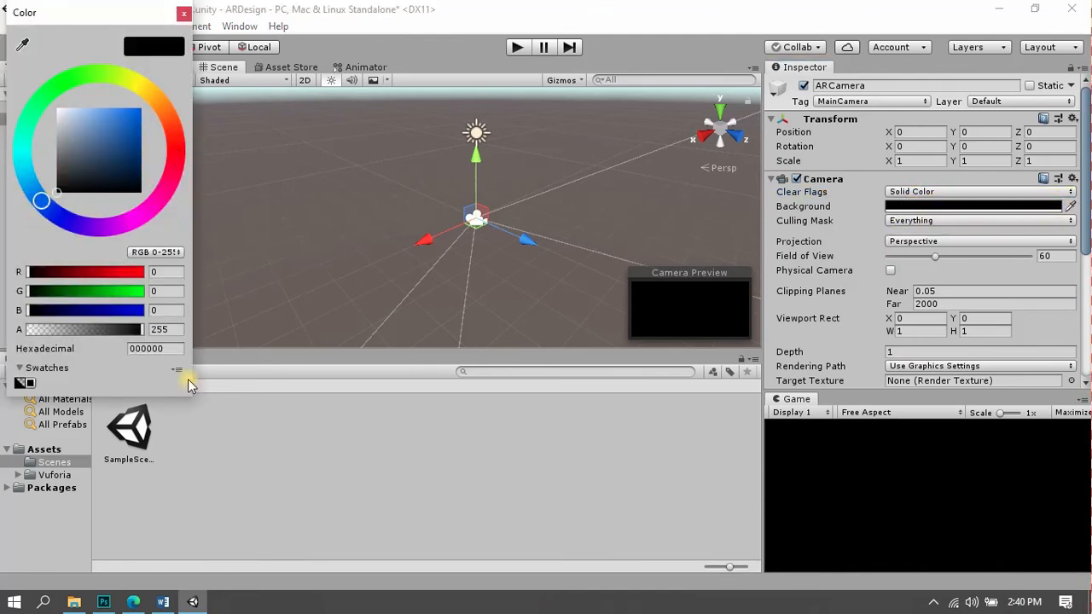
drag(128, 30, 215, 41)
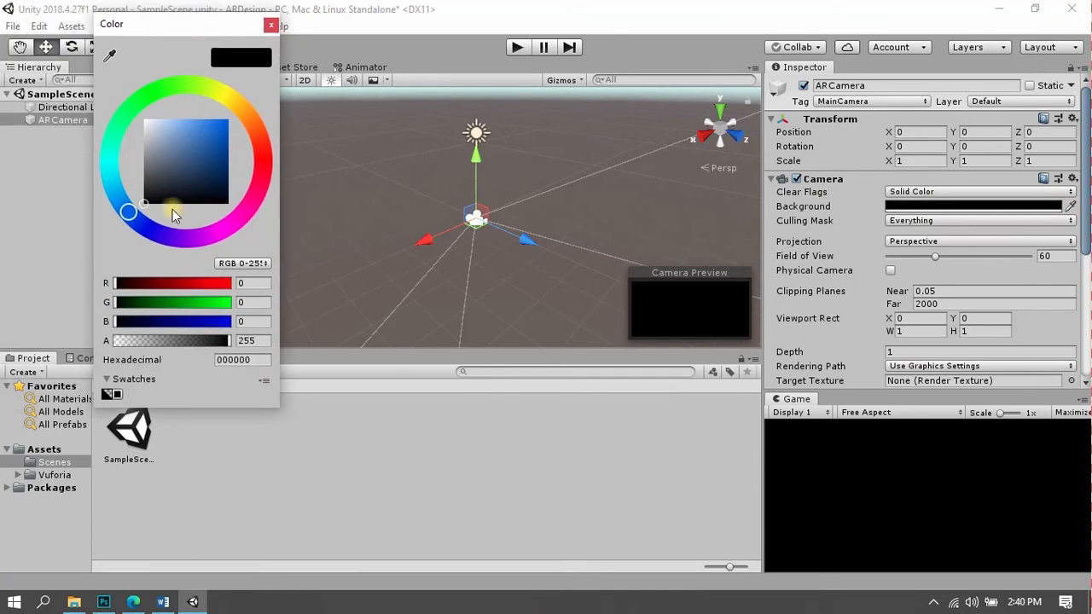
click(270, 25)
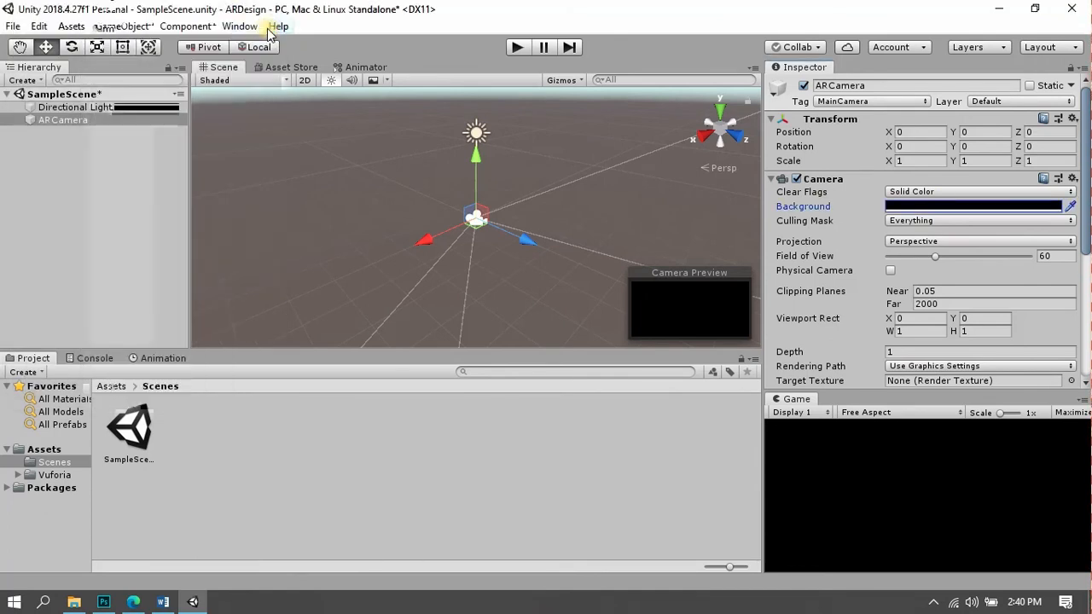
- Set the ARCamera's background colour to 0000B6 and its Clear Flags to Skybox
click(916, 205)
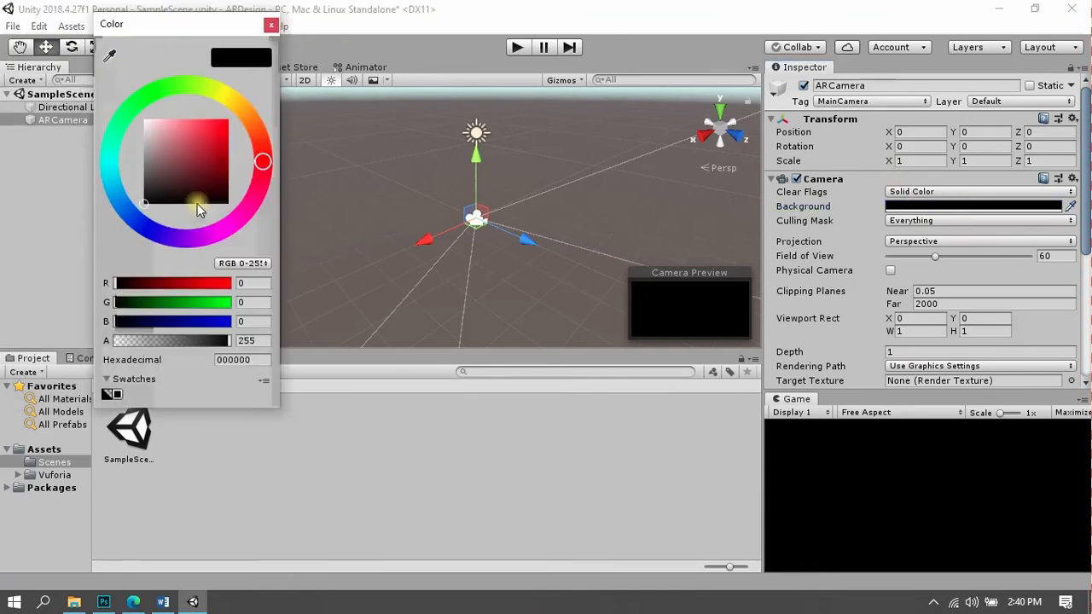
click(132, 219)
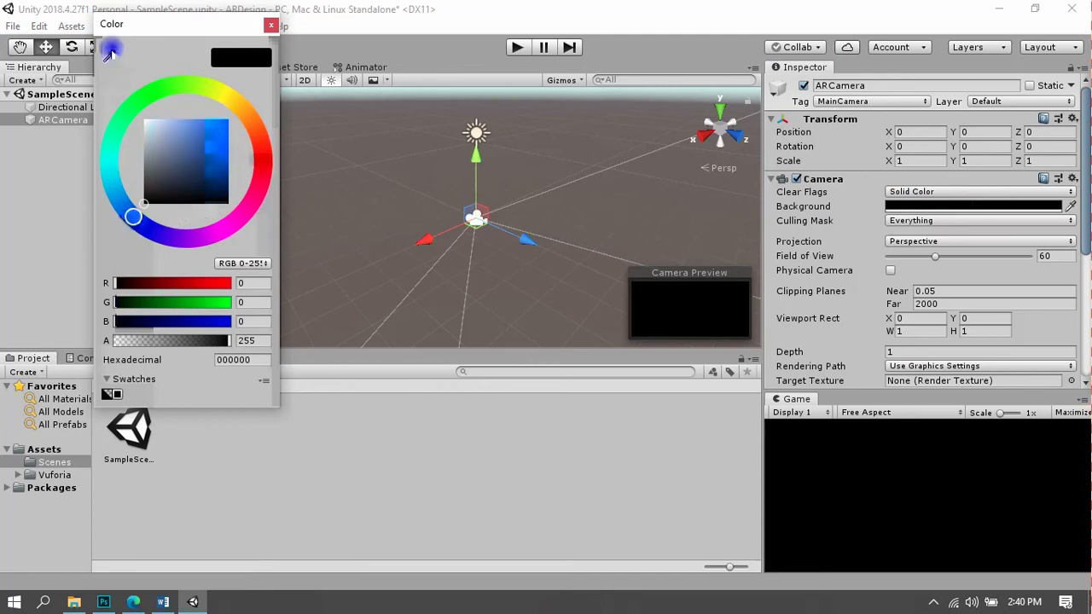
click(109, 53)
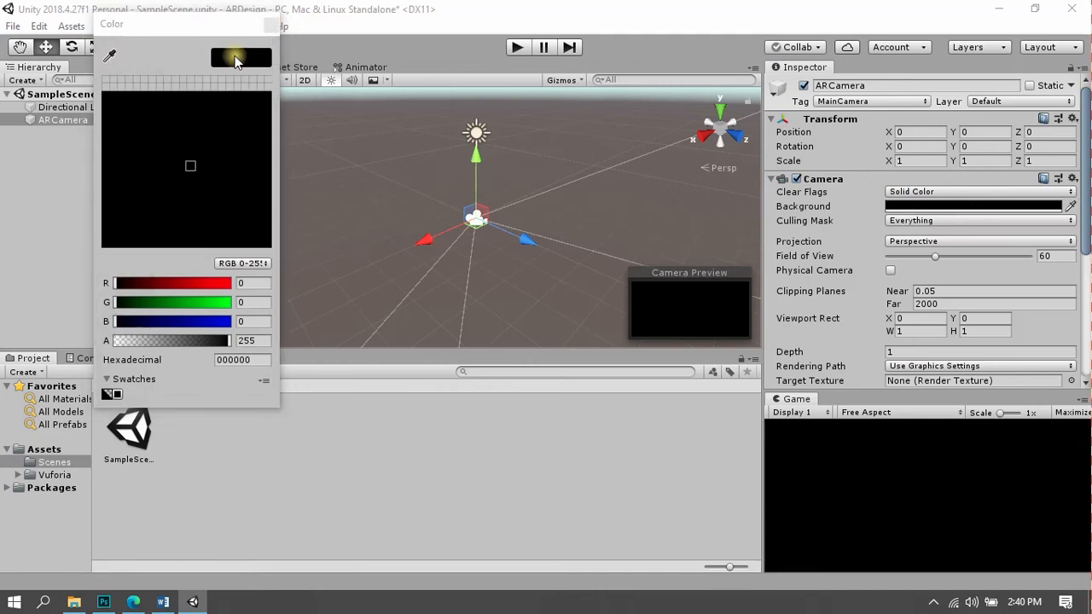
click(197, 321)
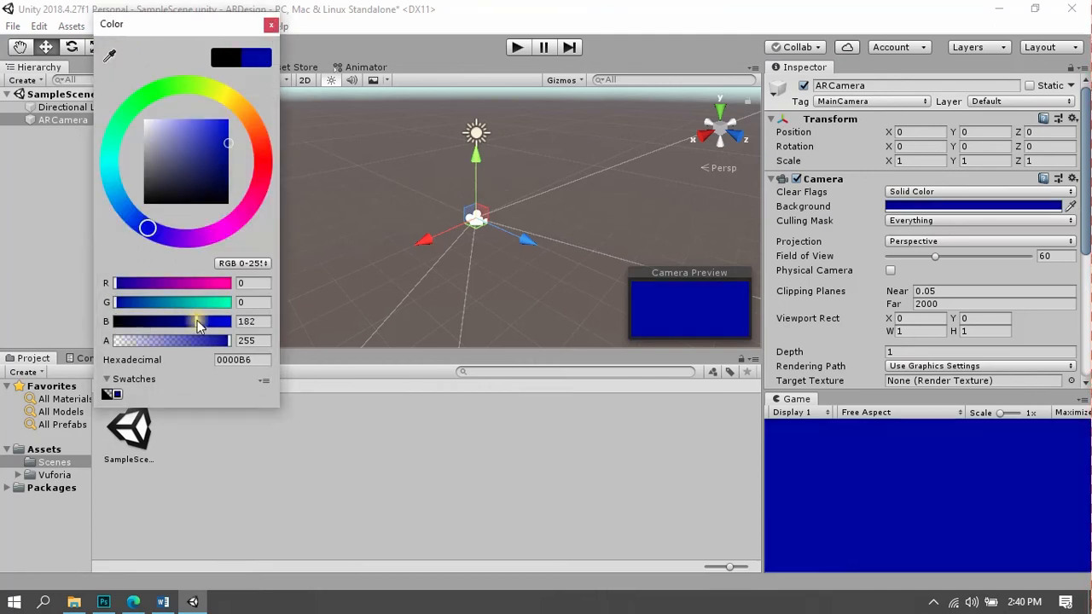
click(270, 28)
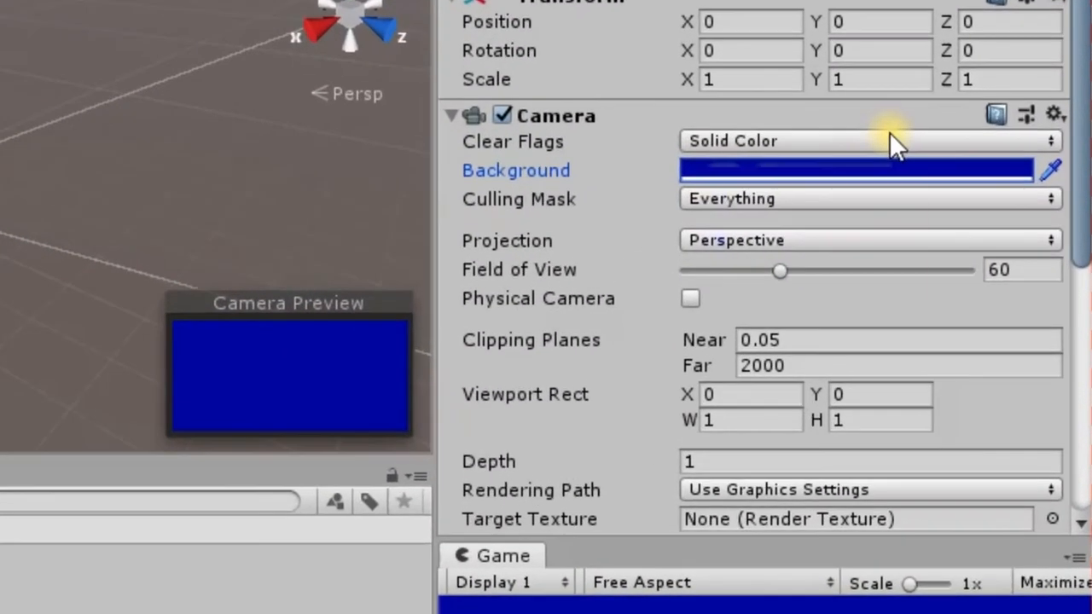
click(991, 191)
click(781, 192)
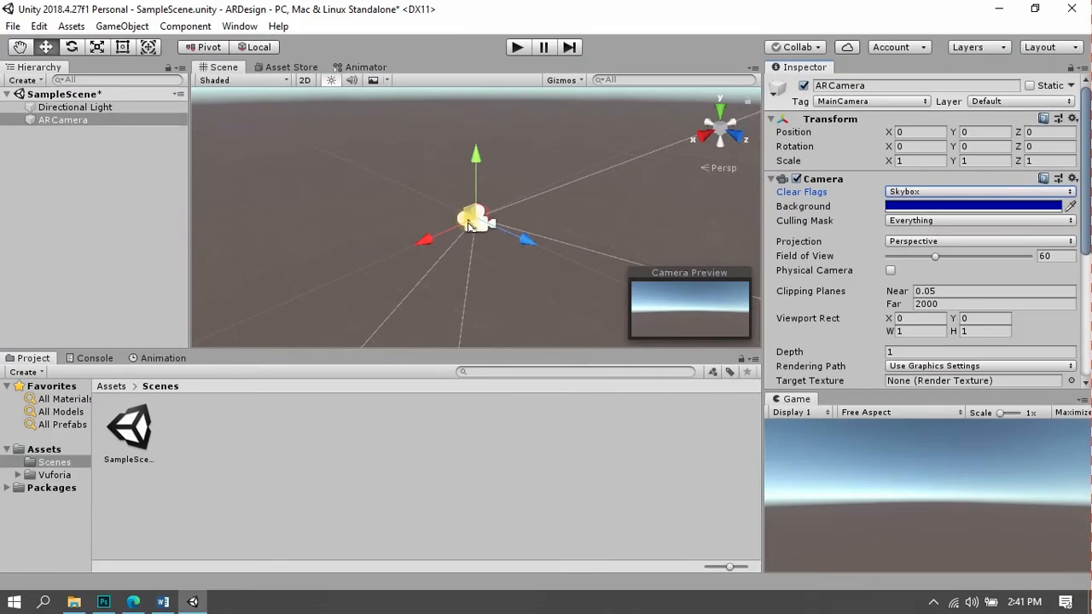
- Move the ARCamera freehand in the scene to about X -0.164, Y -0.135, Z -0.317
scroll(484, 222, up, 3)
mouse_move(478, 168)
mouse_down()
mouse_move(478, 144)
mouse_move(474, 184)
mouse_up()
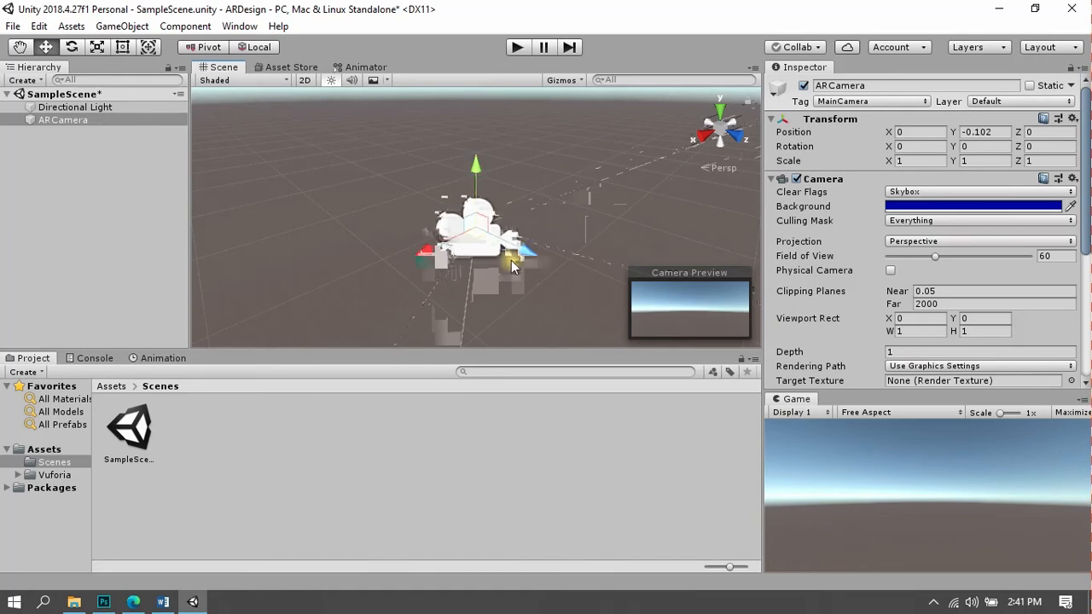
drag(526, 255, 418, 233)
mouse_move(448, 176)
mouse_down()
mouse_move(450, 196)
mouse_move(448, 124)
mouse_move(457, 182)
mouse_up()
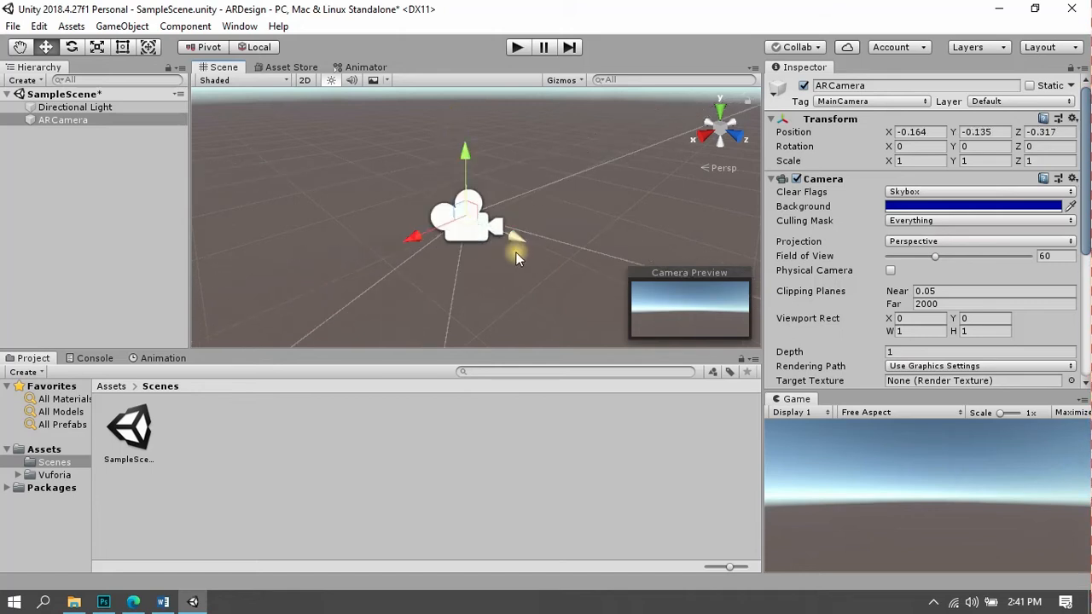
- Examine the ARCamera in the Scene view from different distances, angles and pan positions
scroll(513, 253, down, 3)
scroll(513, 253, up, 5)
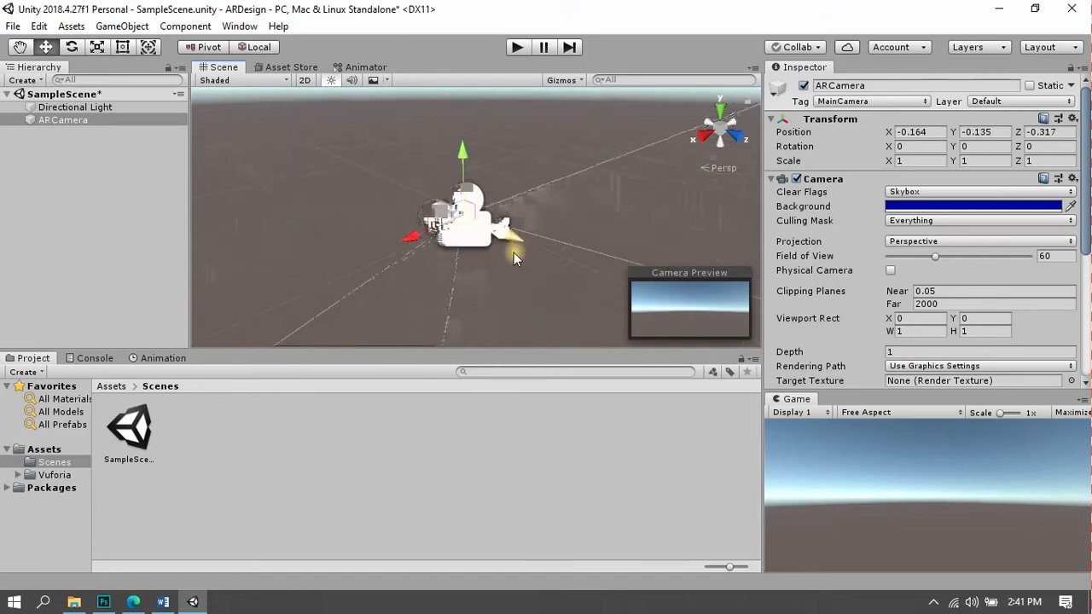
scroll(462, 244, down, 5)
scroll(472, 244, up, 2)
scroll(471, 239, up, 5)
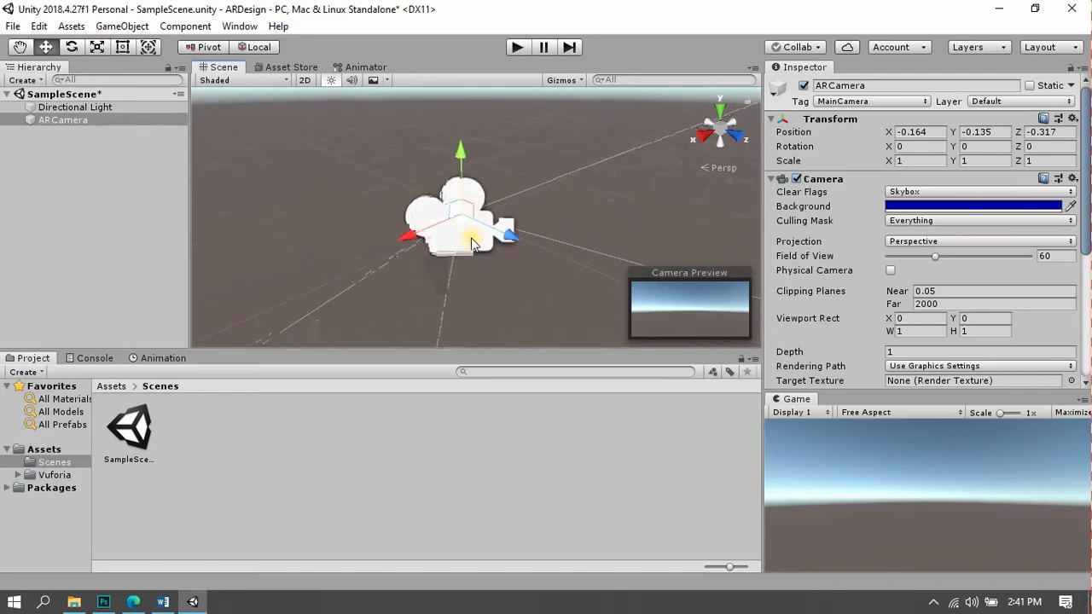
scroll(471, 237, up, 3)
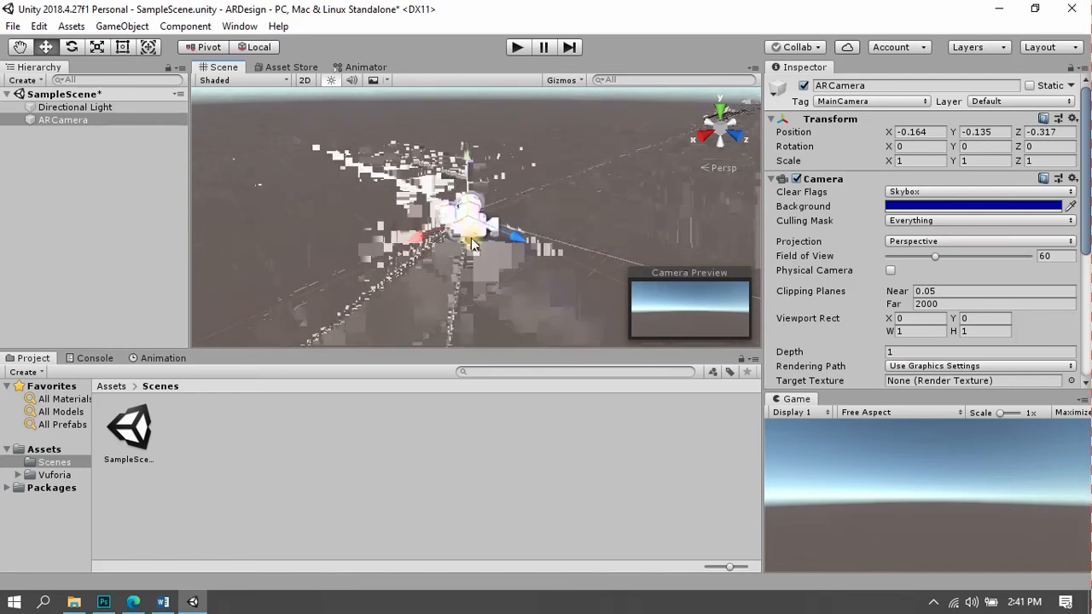
scroll(472, 243, down, 6)
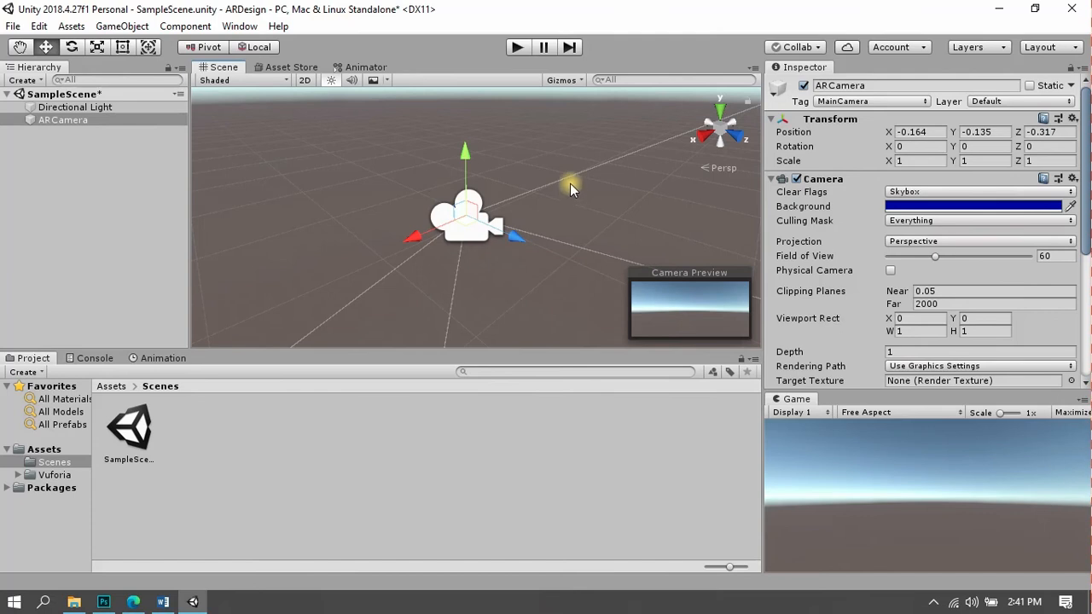
scroll(478, 222, up, 3)
scroll(457, 225, down, 5)
scroll(457, 225, up, 6)
scroll(458, 223, down, 5)
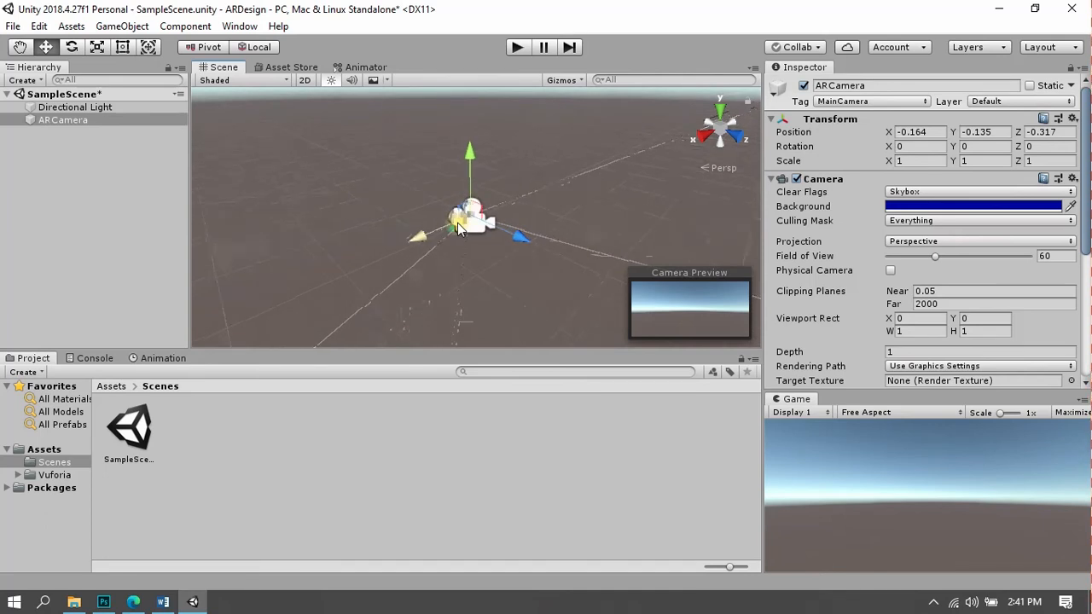
right_drag(568, 202, 521, 195)
click(19, 49)
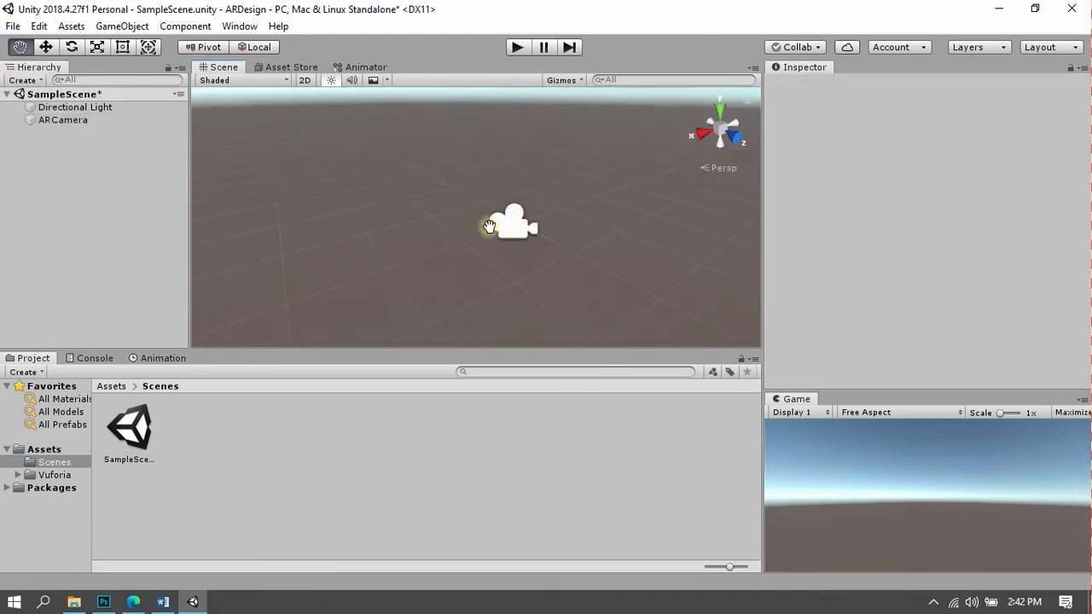
drag(489, 227, 373, 174)
middle_drag(373, 174, 452, 239)
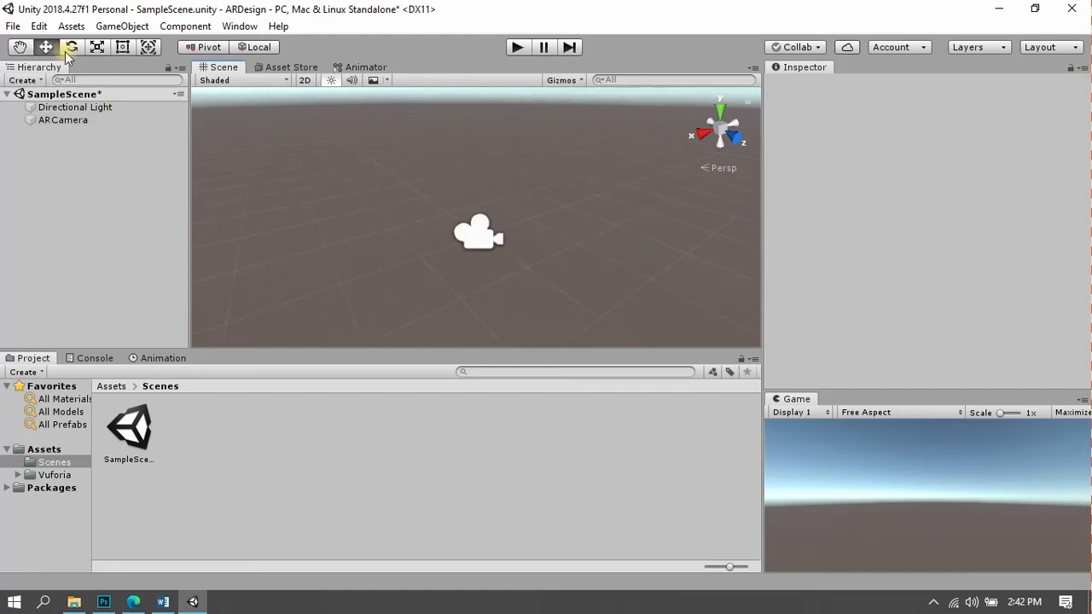
- Rotate the ARCamera about its Y axis to about -1.684 degrees and return to the Move tool
drag(291, 174, 474, 230)
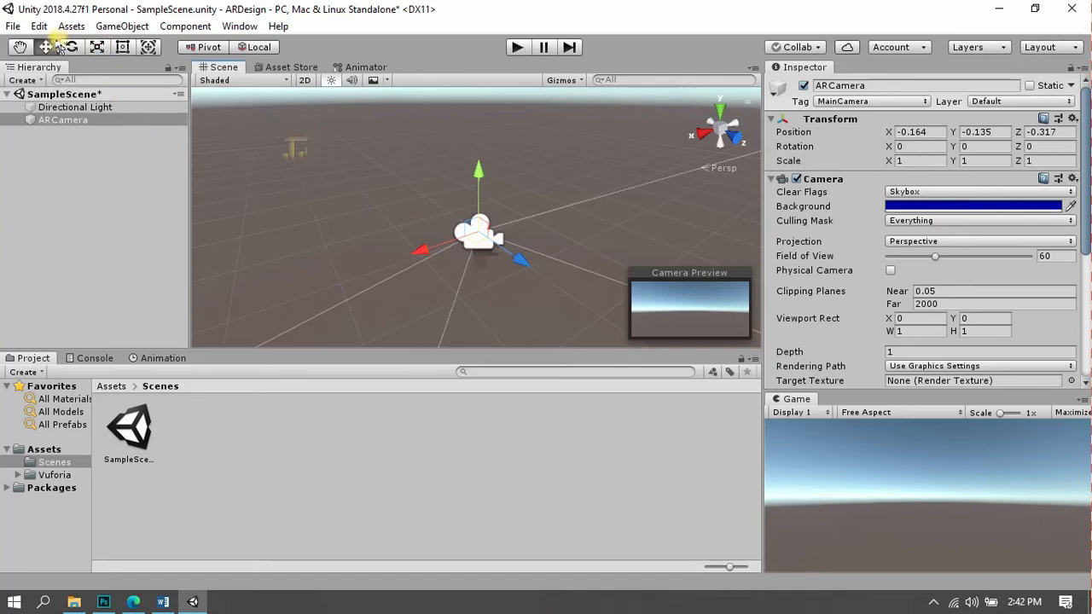
click(71, 47)
mouse_move(491, 273)
mouse_down()
mouse_move(340, 238)
mouse_move(468, 288)
mouse_move(512, 284)
mouse_move(453, 282)
mouse_move(497, 274)
mouse_up()
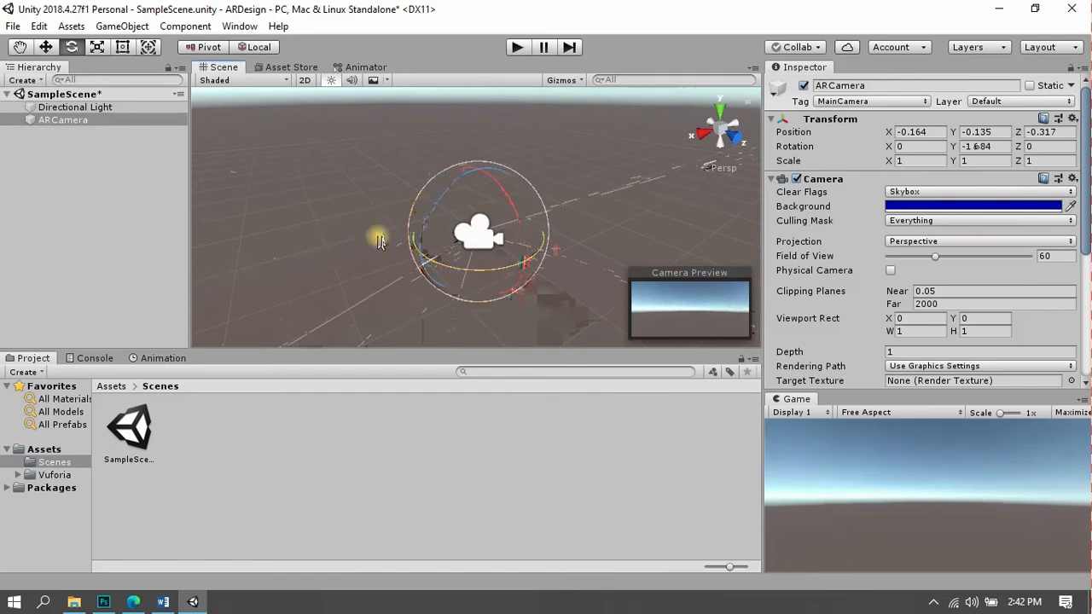
click(46, 47)
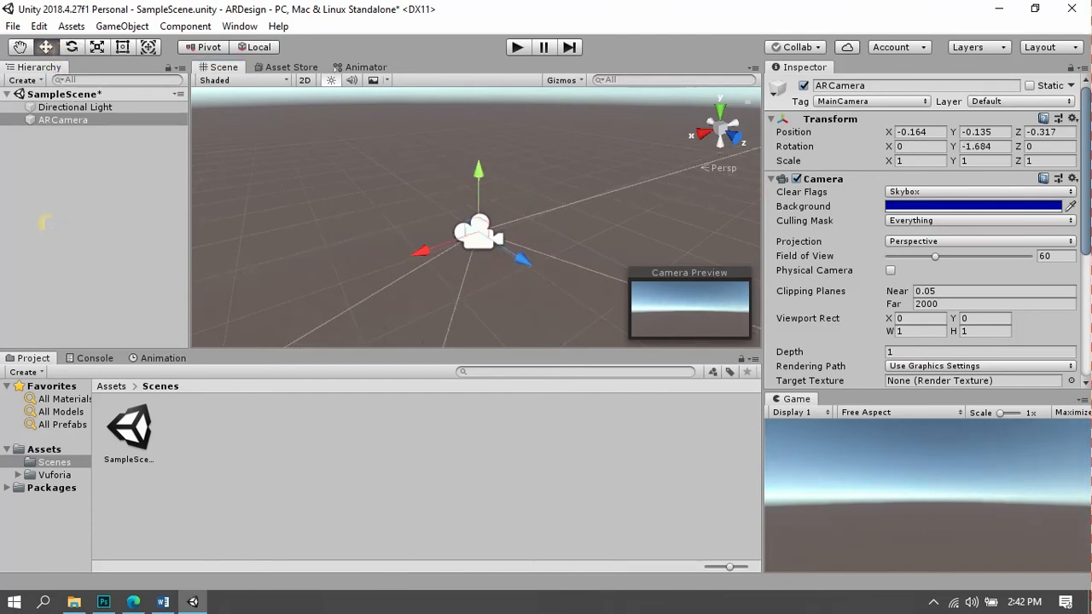
- Review the ARCamera's Vuforia Behaviour component, then check the Add image target item in the Word outline and return to Unity
click(67, 121)
scroll(961, 281, down, 6)
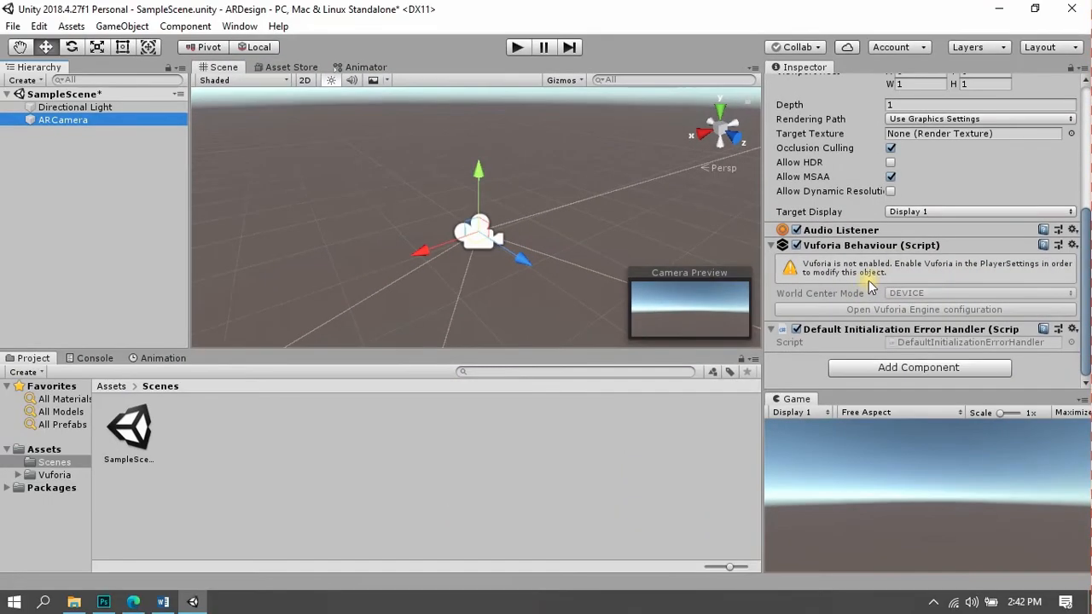
click(164, 603)
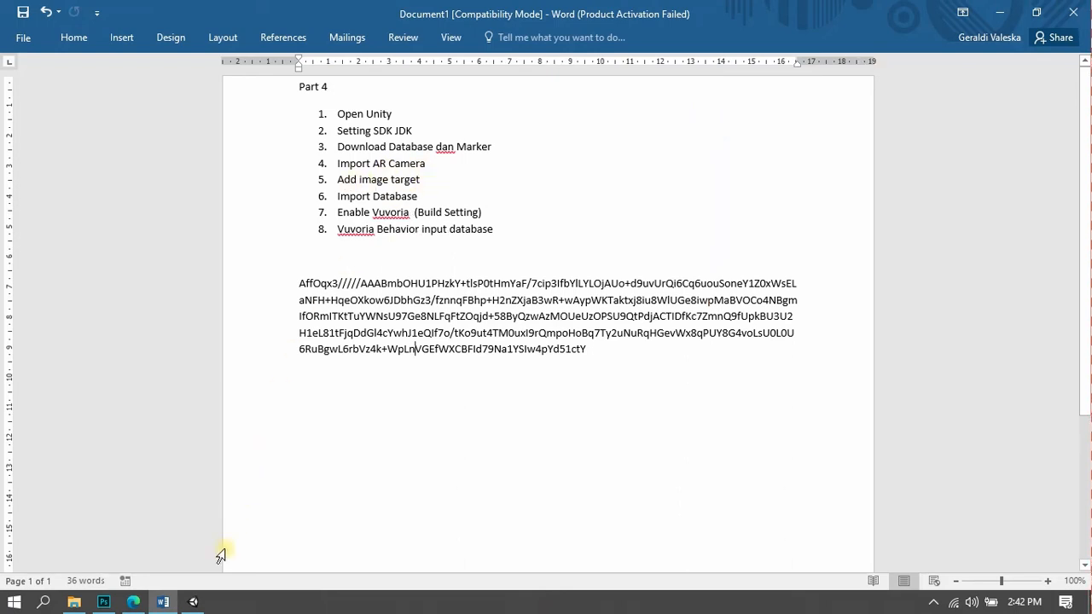
click(192, 602)
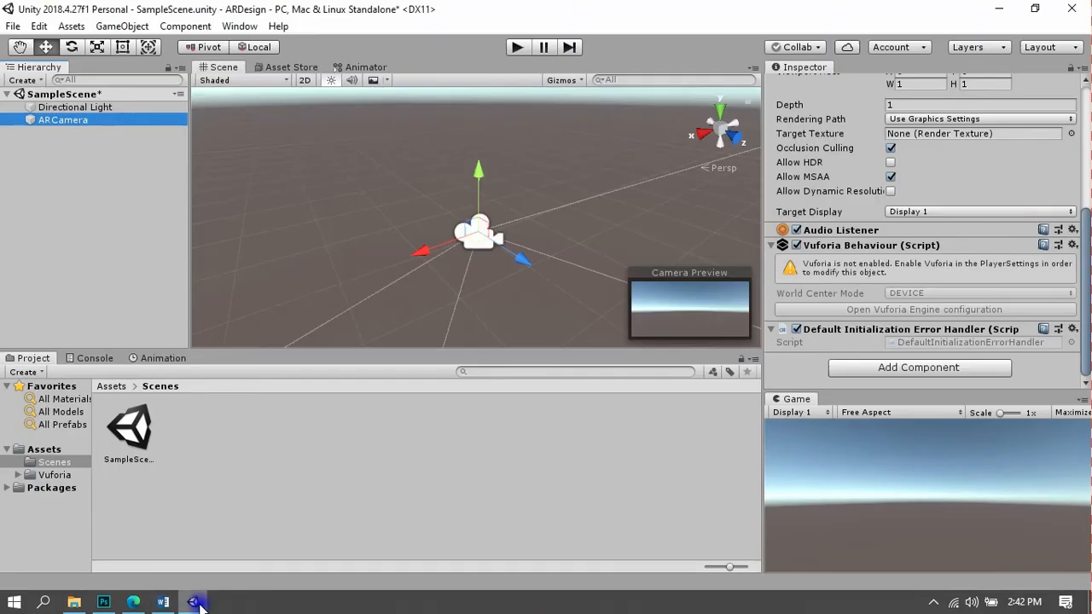
- Add a Vuforia Engine image target to SampleScene and import the default image database
right_click(84, 174)
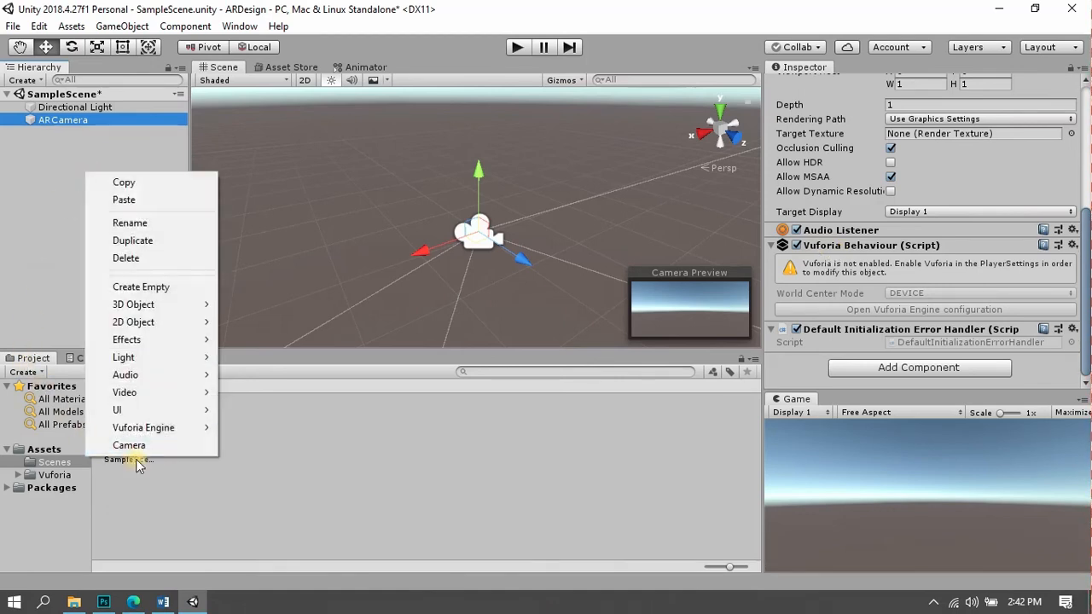
mouse_move(181, 436)
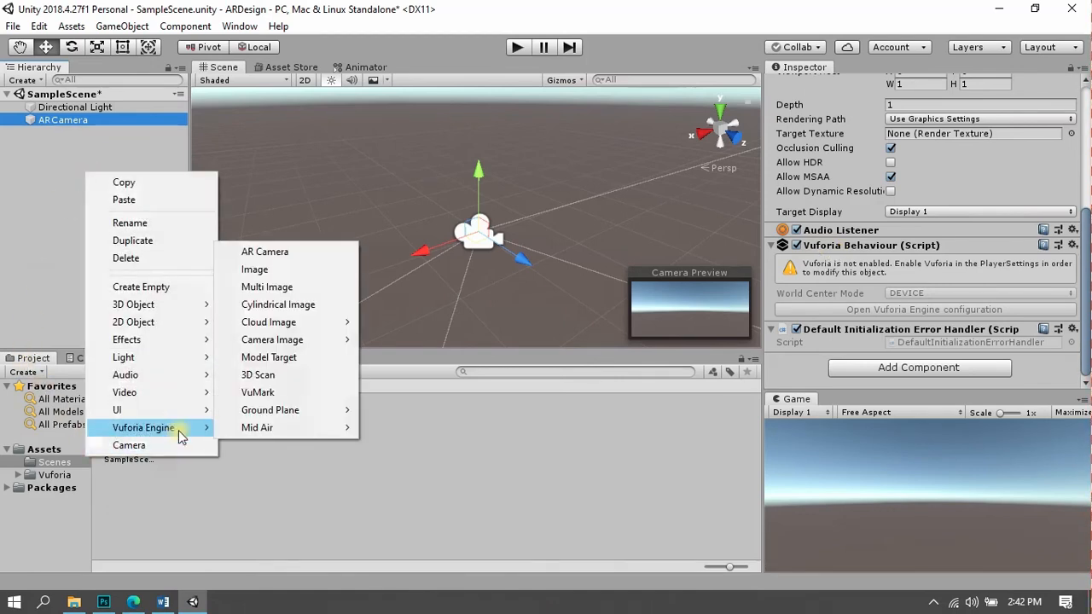
click(289, 273)
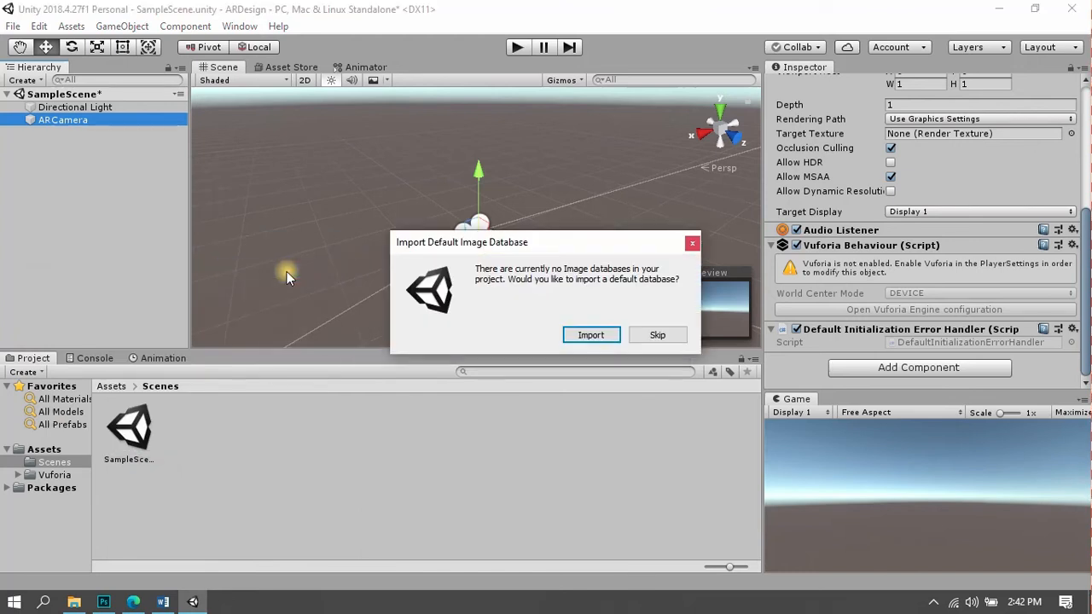
click(590, 336)
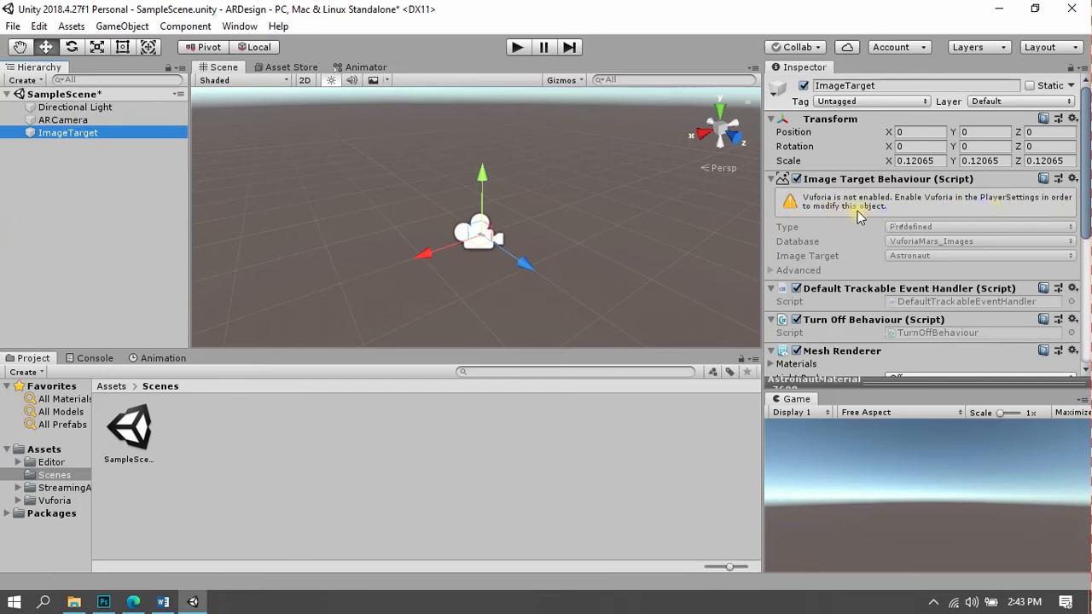
- Switch to the Word outline to check the Import Database and Enable Vuforia items, then return to Unity
click(165, 603)
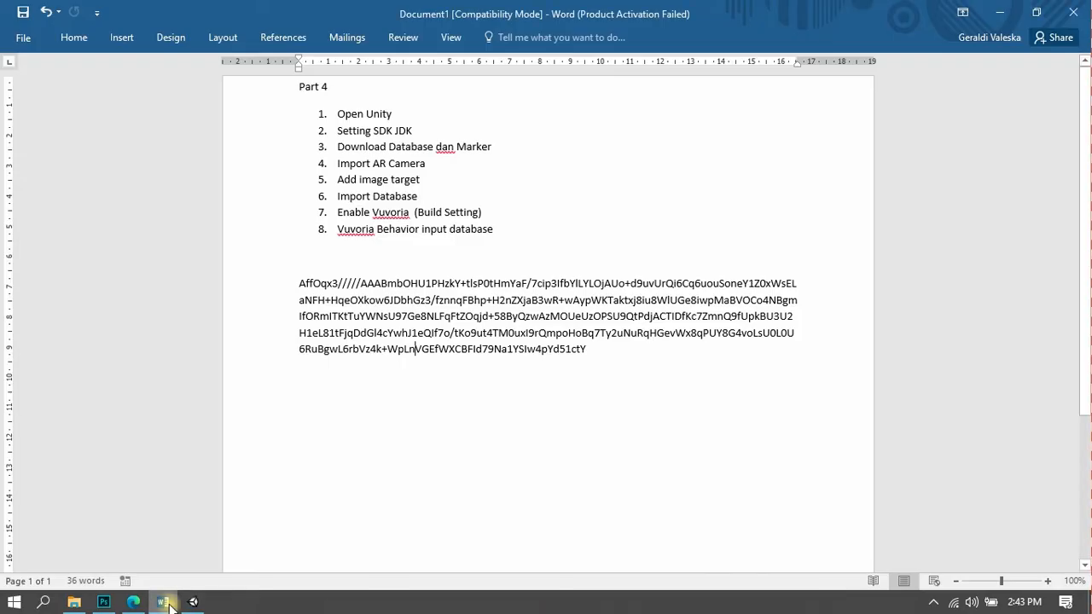
click(169, 605)
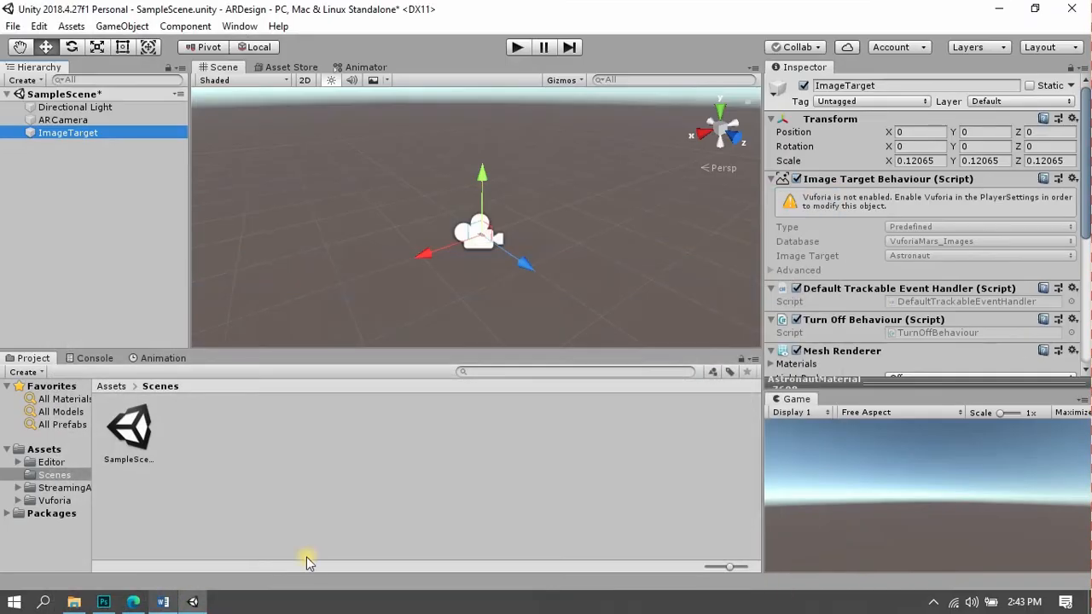
click(163, 602)
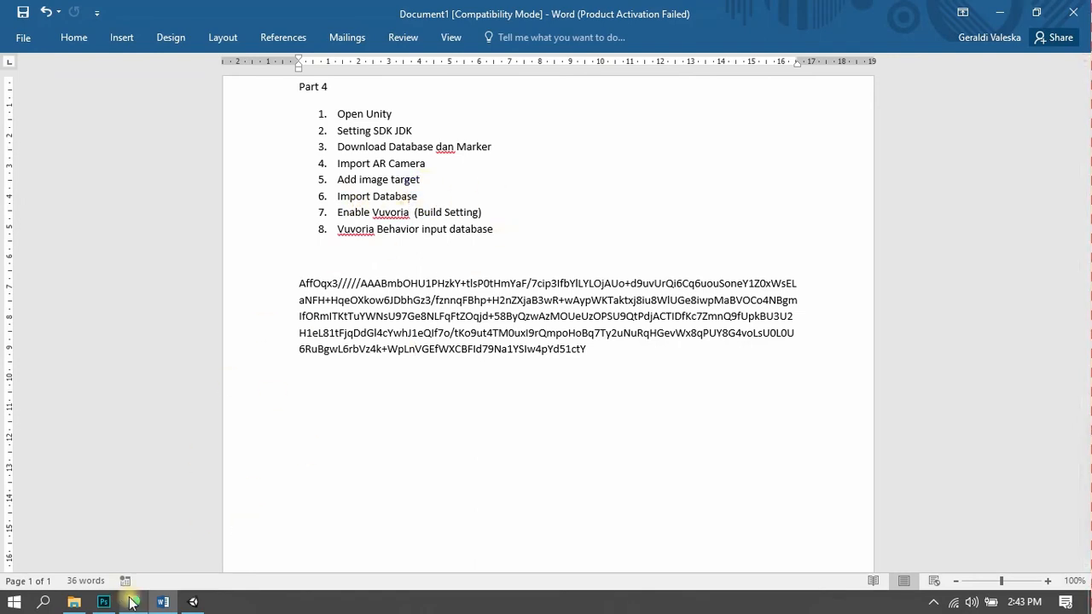
click(163, 602)
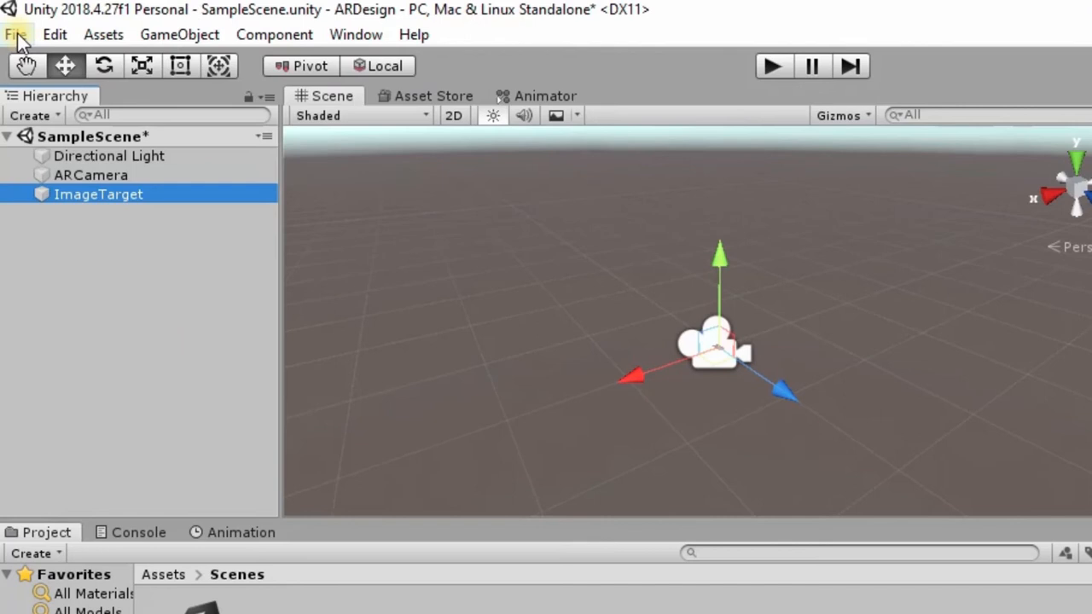
- Open the Player Settings for the Android platform from the Build Settings, then close the Build Settings window
click(13, 26)
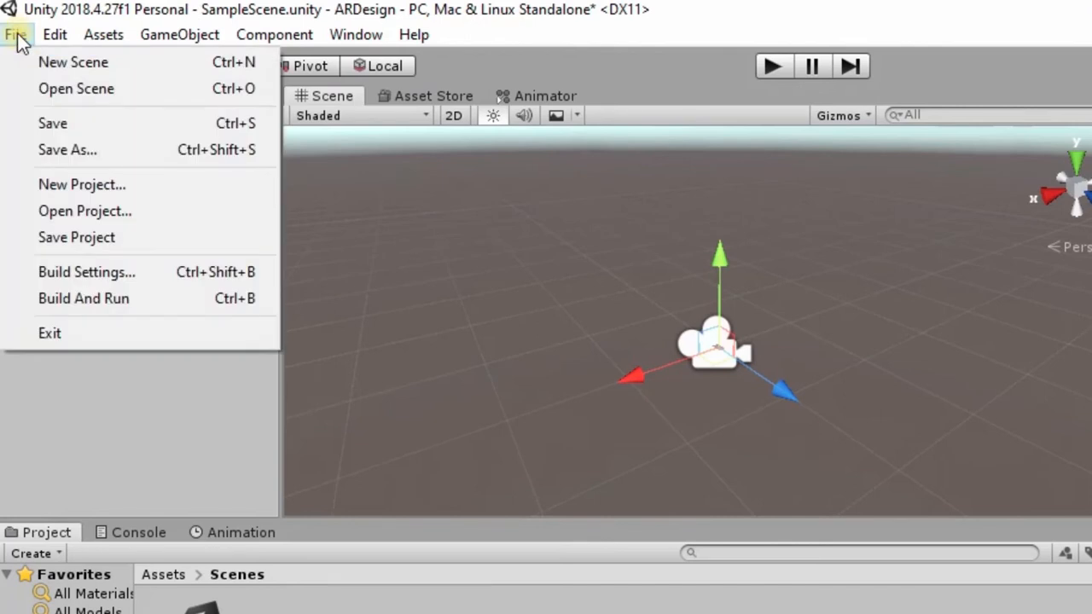
click(175, 279)
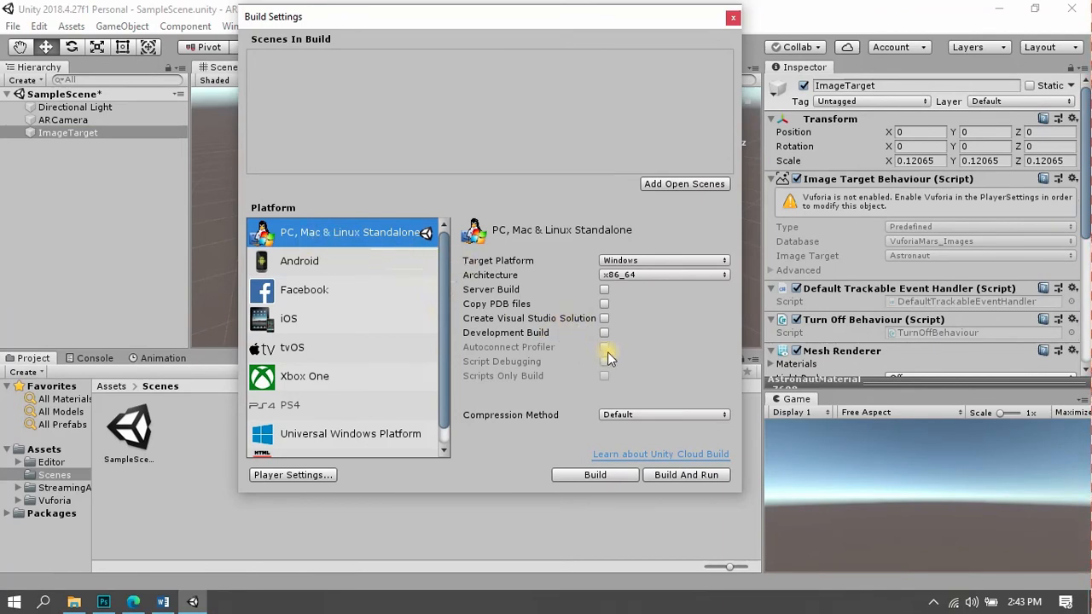
click(298, 263)
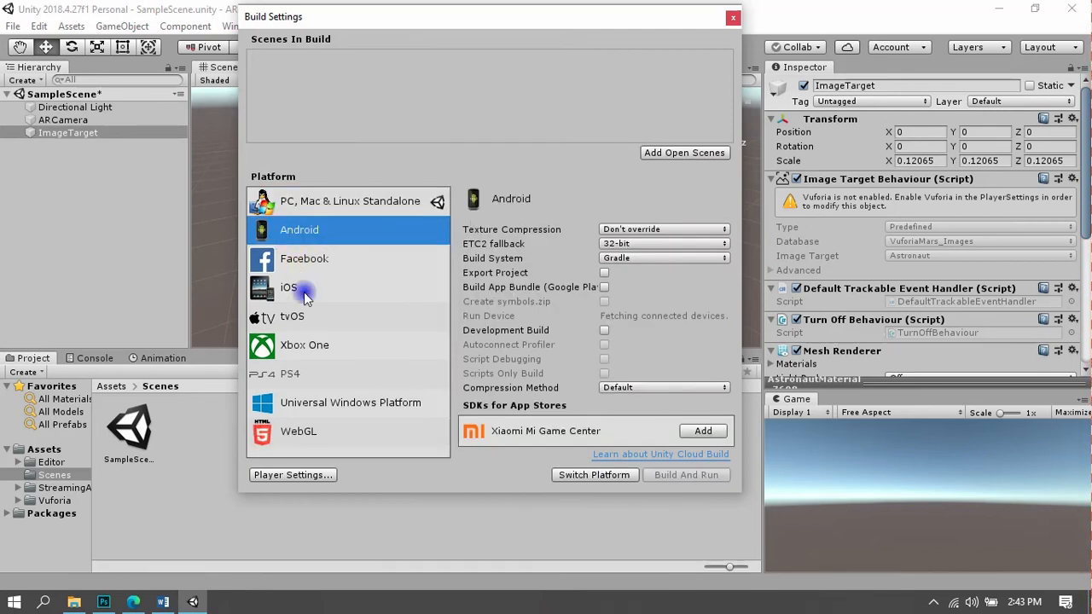
click(304, 292)
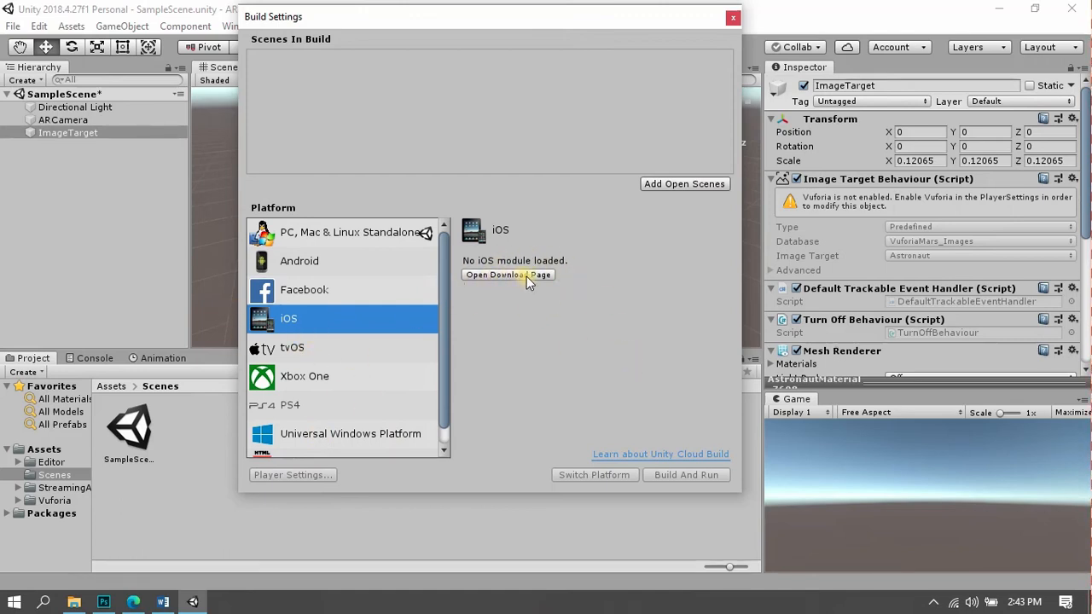
click(314, 263)
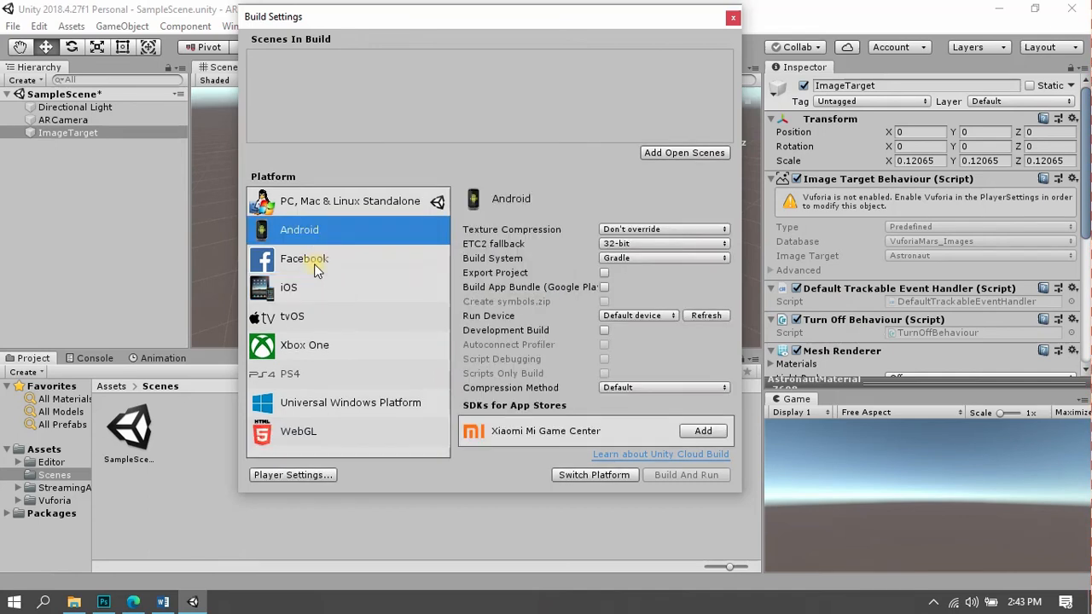
click(293, 475)
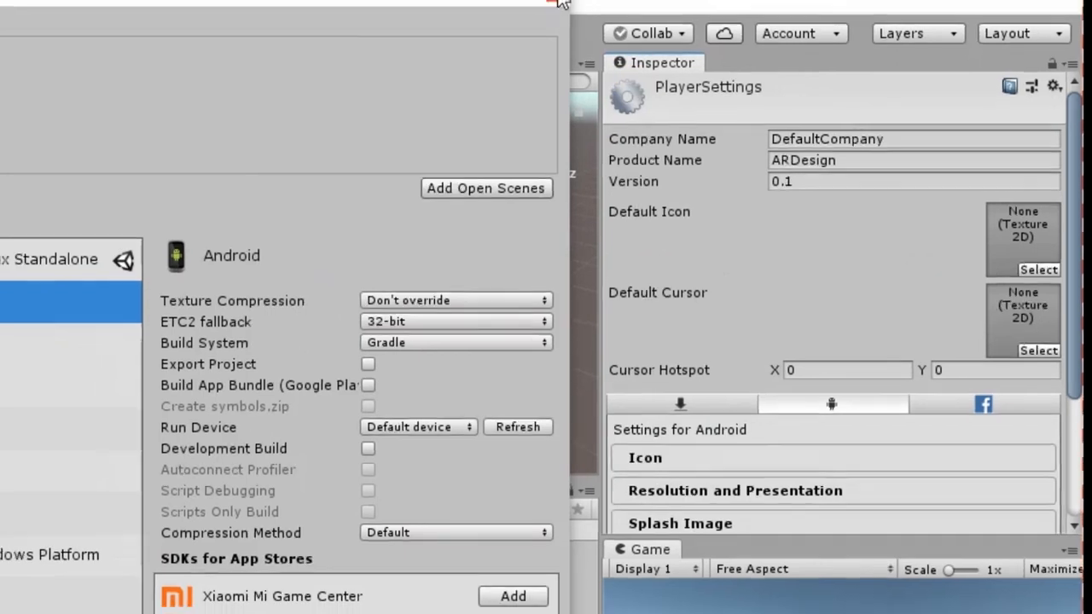
click(545, 0)
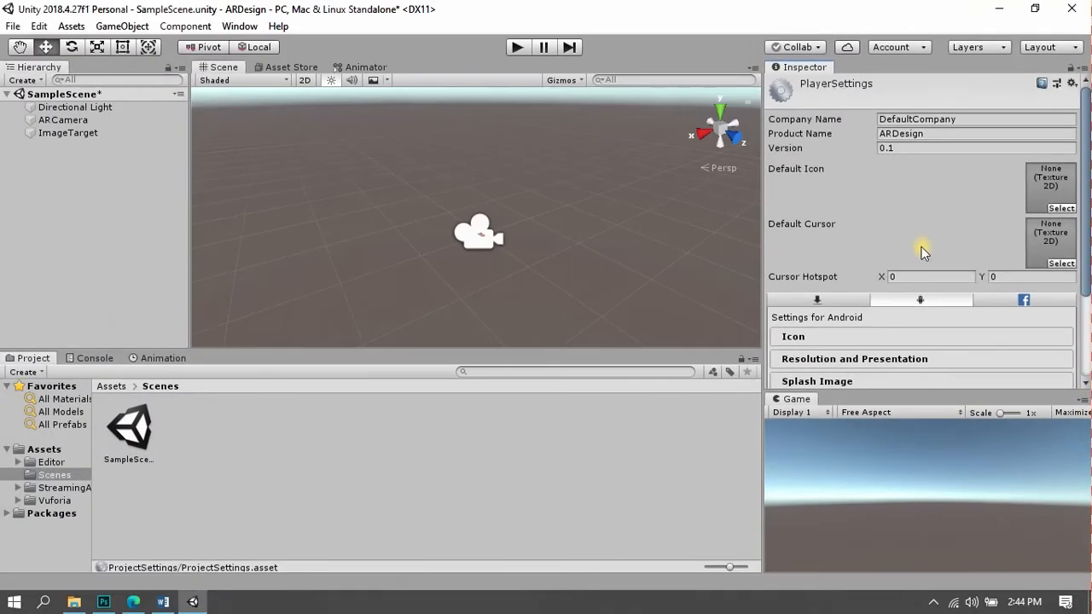
- Review the Android Player Settings, including the product details and the Icon section
scroll(922, 247, down, 3)
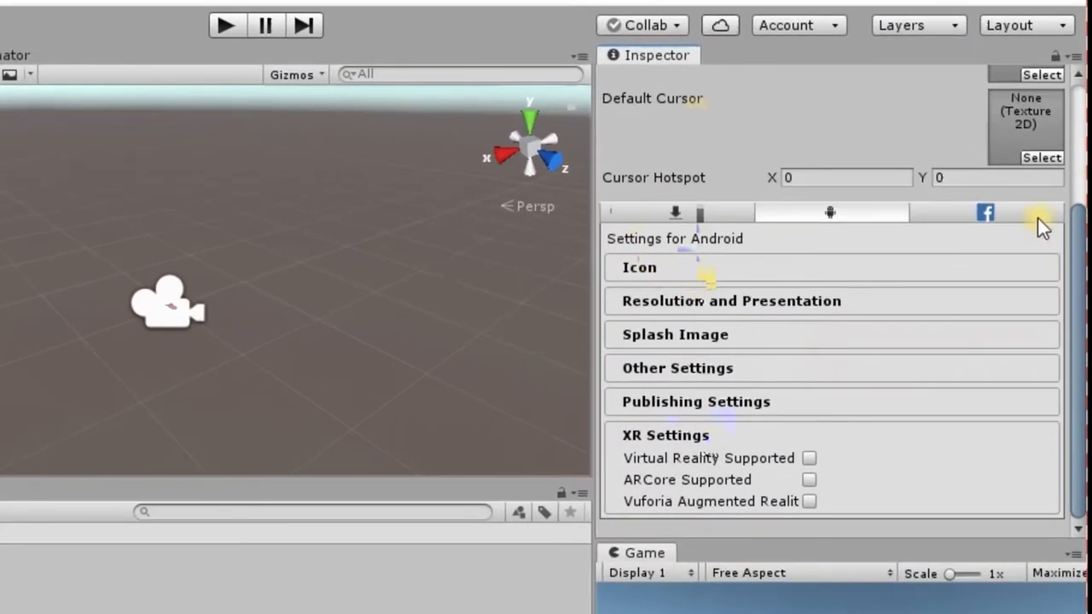
click(638, 270)
scroll(674, 251, up, 3)
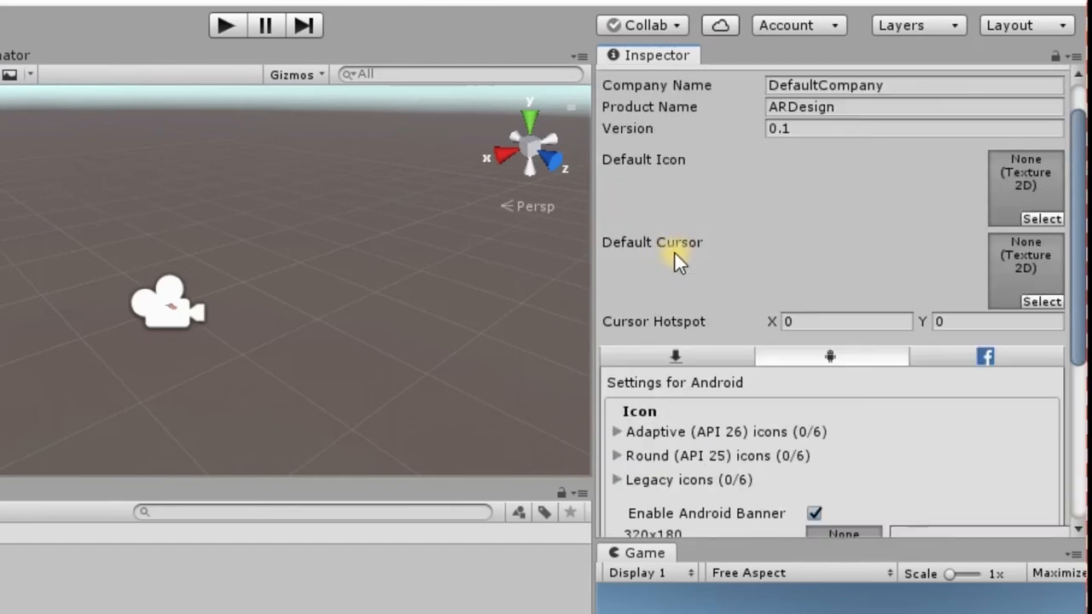
scroll(661, 251, up, 1)
scroll(725, 287, down, 3)
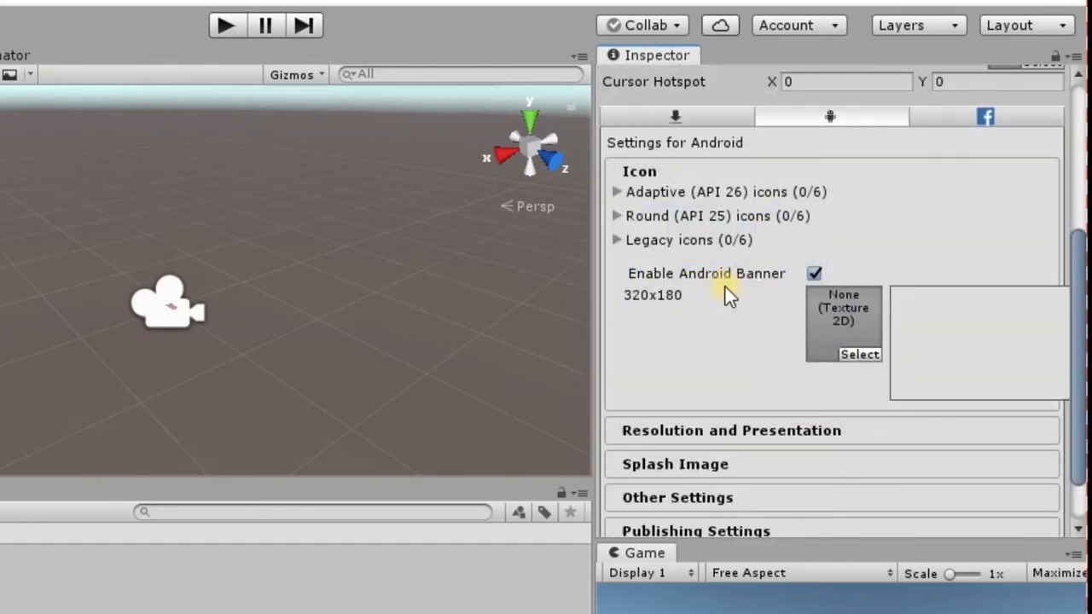
scroll(725, 287, up, 2)
scroll(726, 358, down, 4)
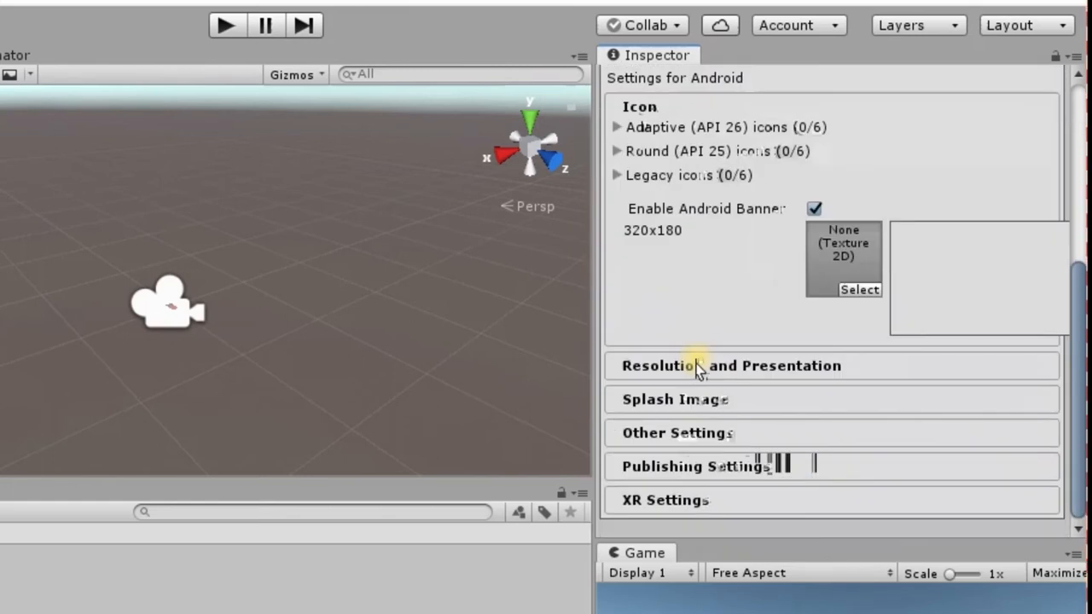
scroll(819, 315, up, 1)
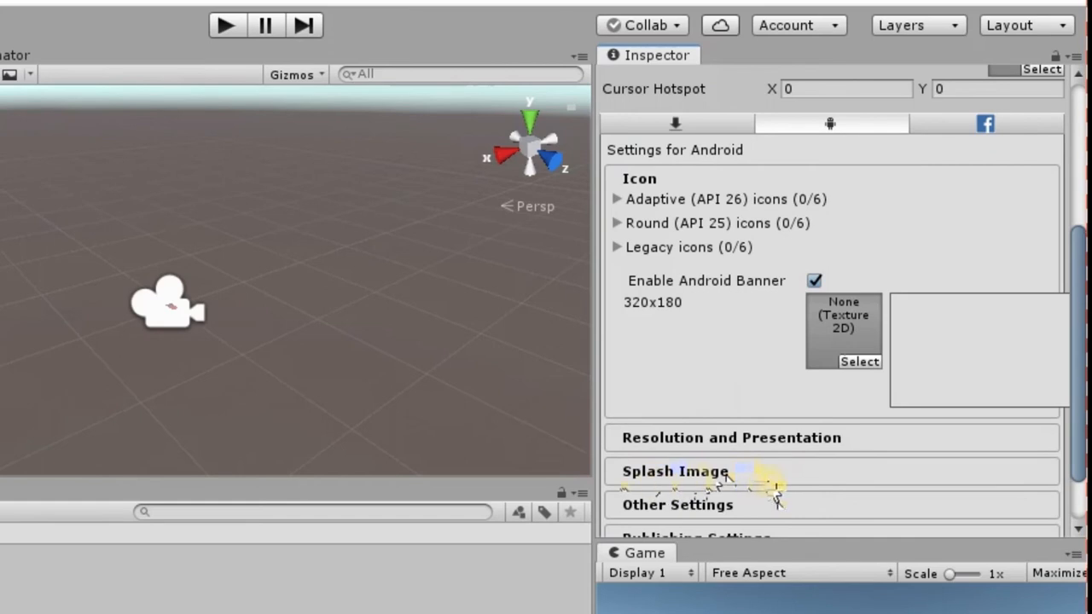
- Enable Vuforia Augmented Reality support in the Android XR Settings
scroll(867, 389, down, 2)
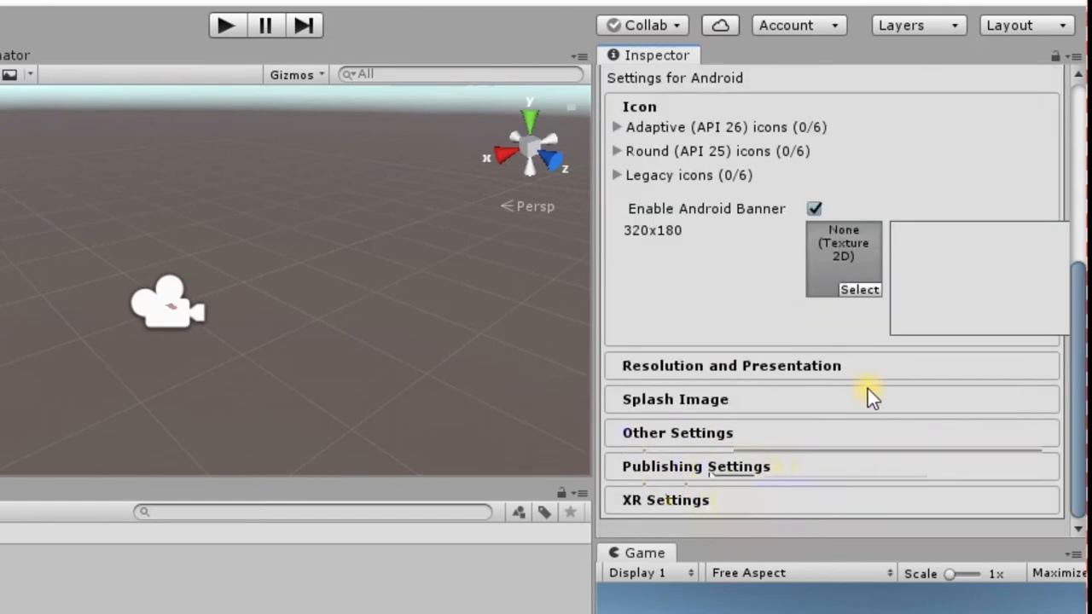
click(664, 501)
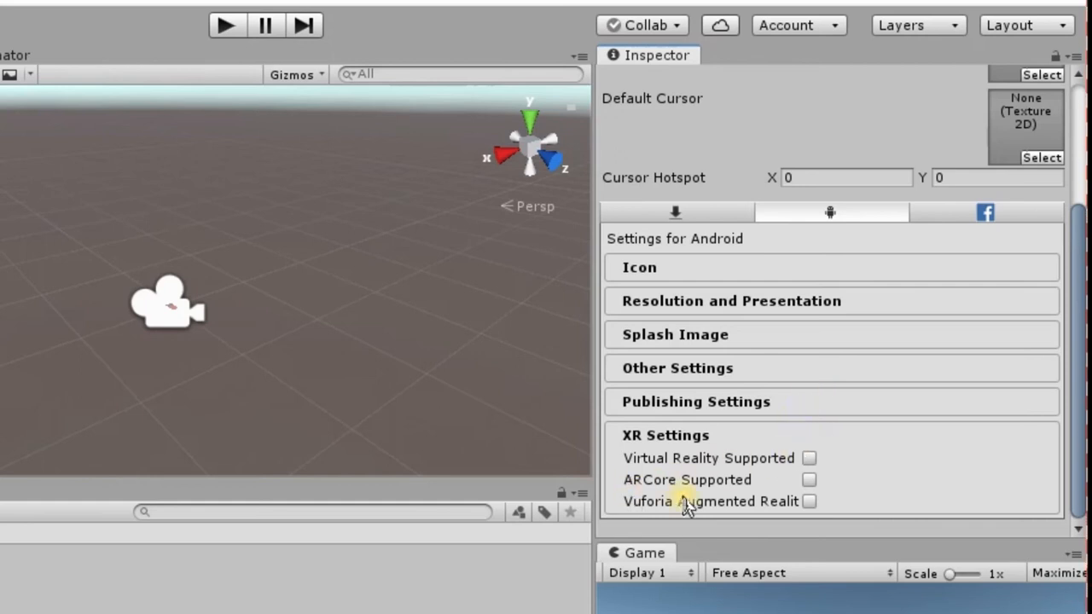
click(807, 502)
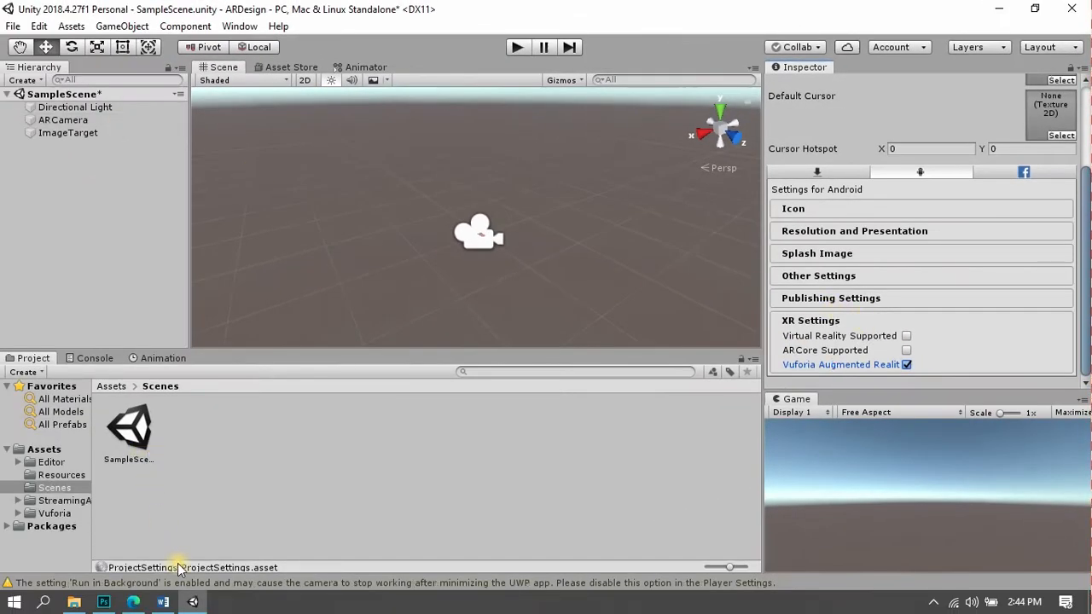
- Highlight the Import Database item in the Word outline, return to Unity and clear the asset selection
click(163, 602)
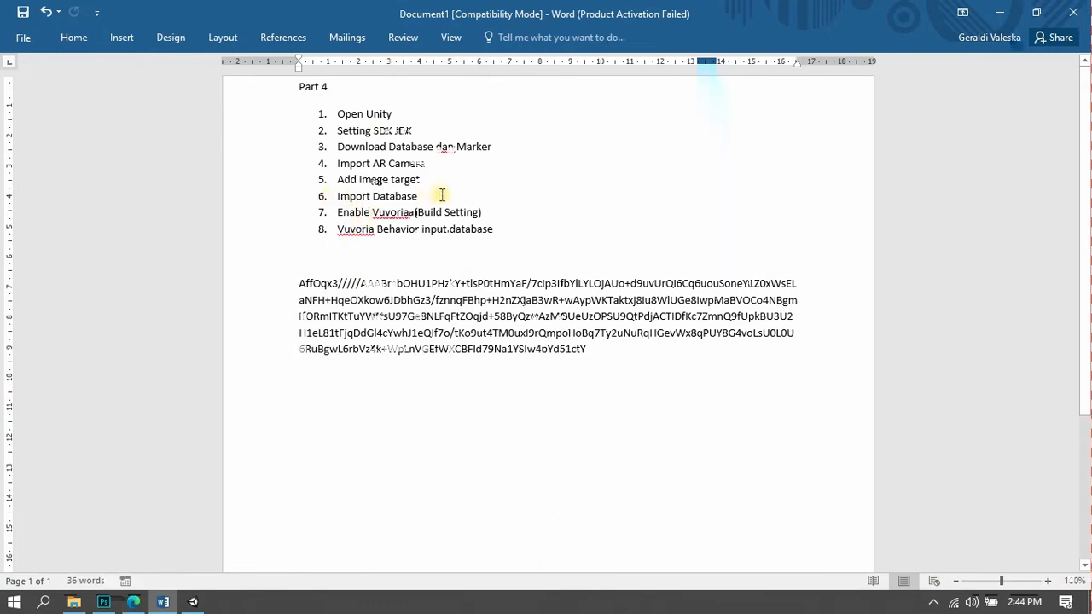
drag(431, 200, 339, 197)
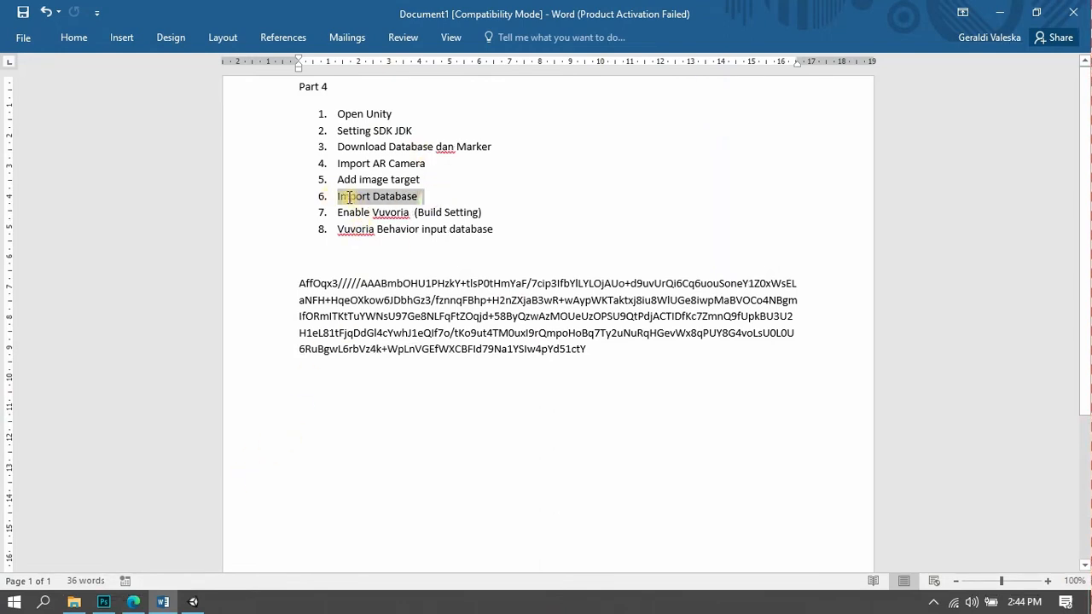
click(192, 601)
click(308, 468)
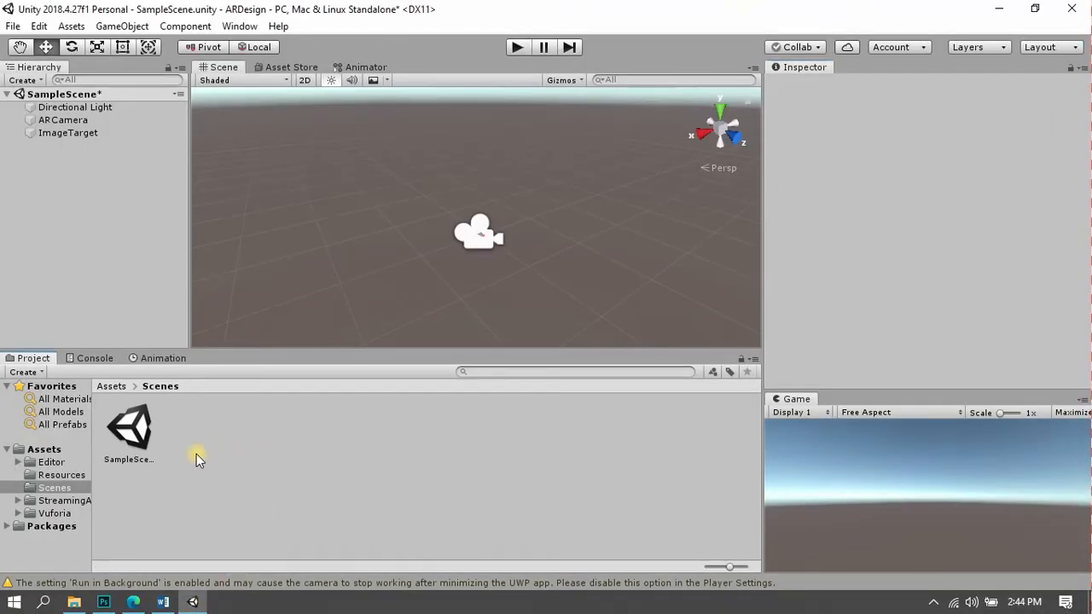
- Import all items of the ARDesign Unity package from File Explorer's Augmented Reality Folder into the Unity project
click(74, 602)
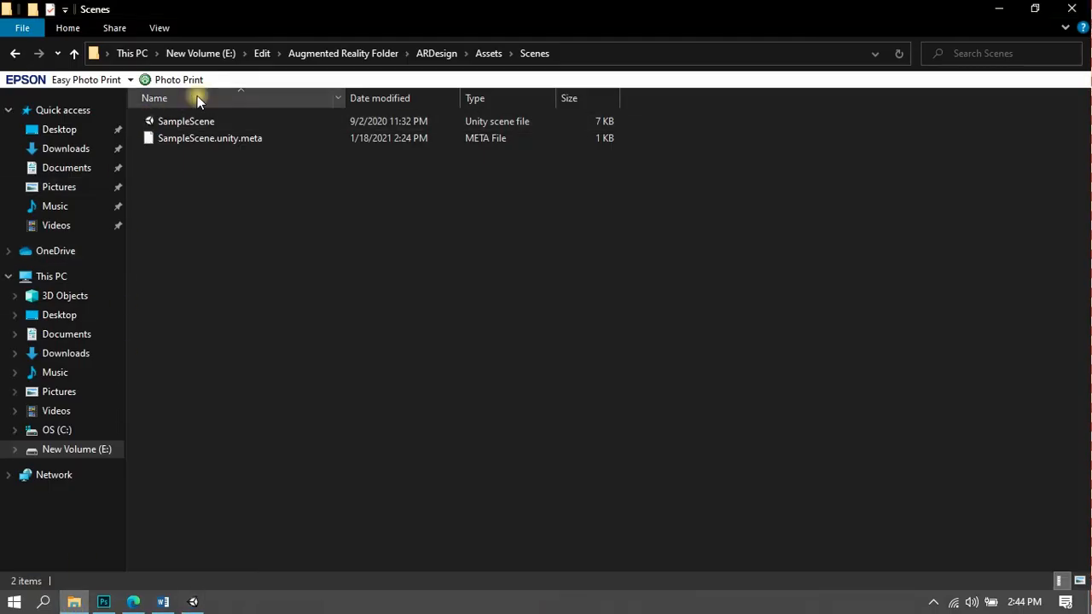
click(319, 56)
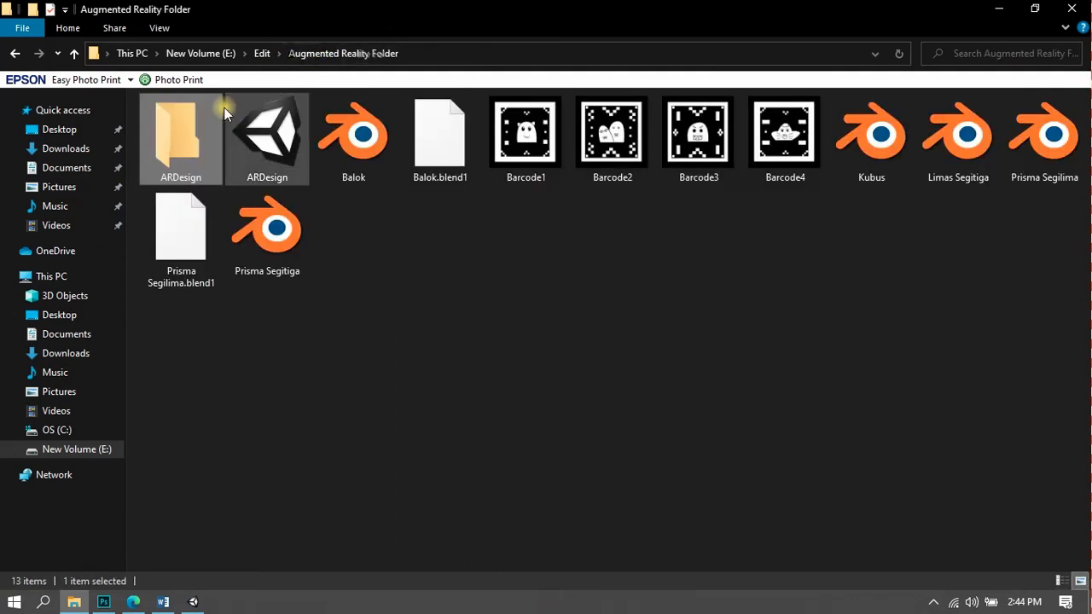
click(267, 136)
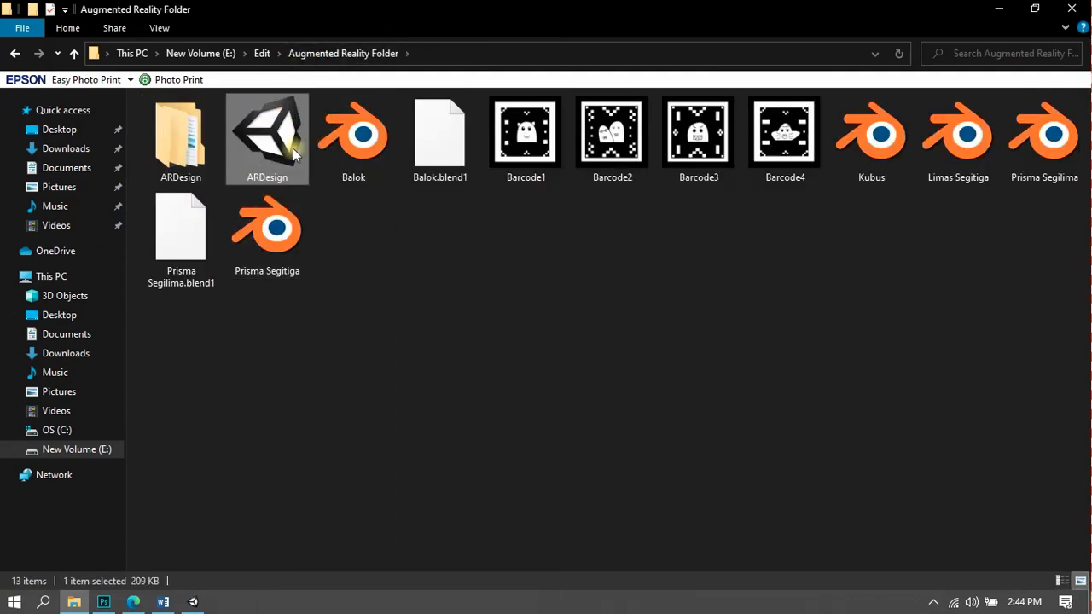
drag(616, 283, 736, 342)
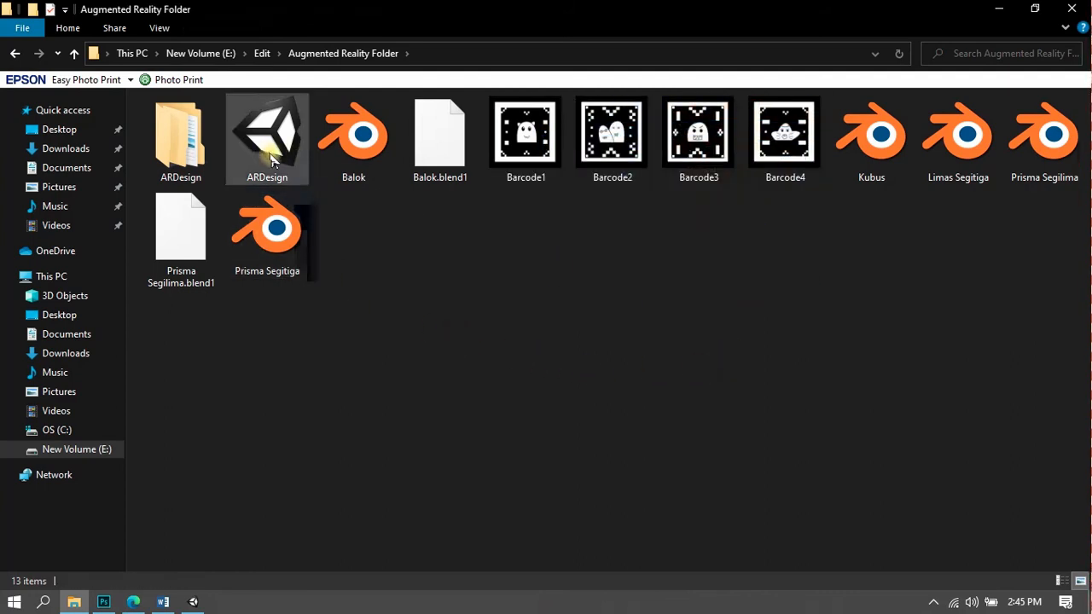
click(278, 132)
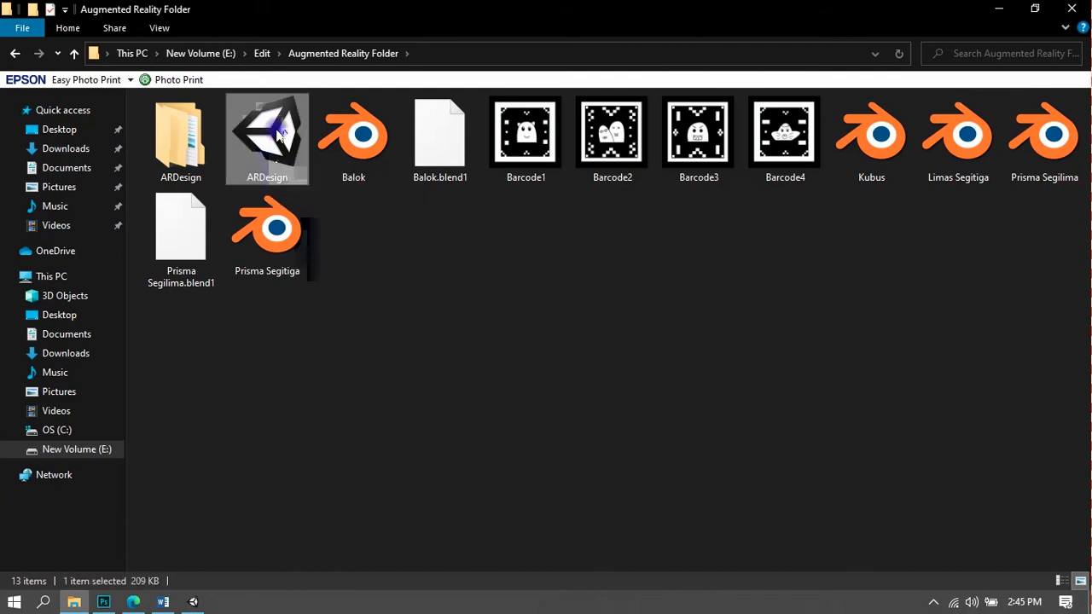
drag(277, 133, 275, 534)
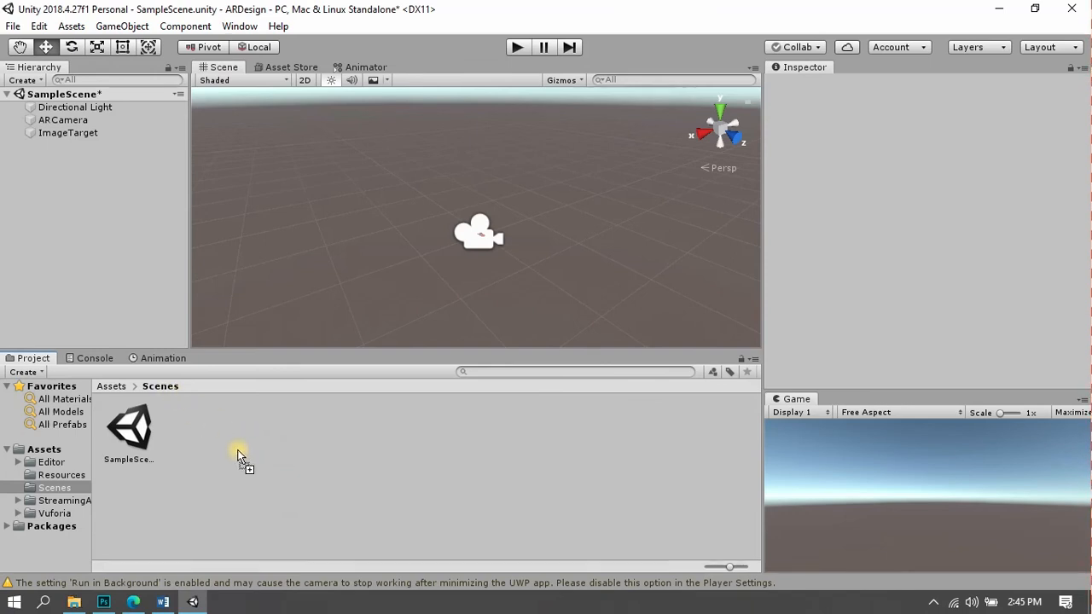
drag(239, 456, 238, 455)
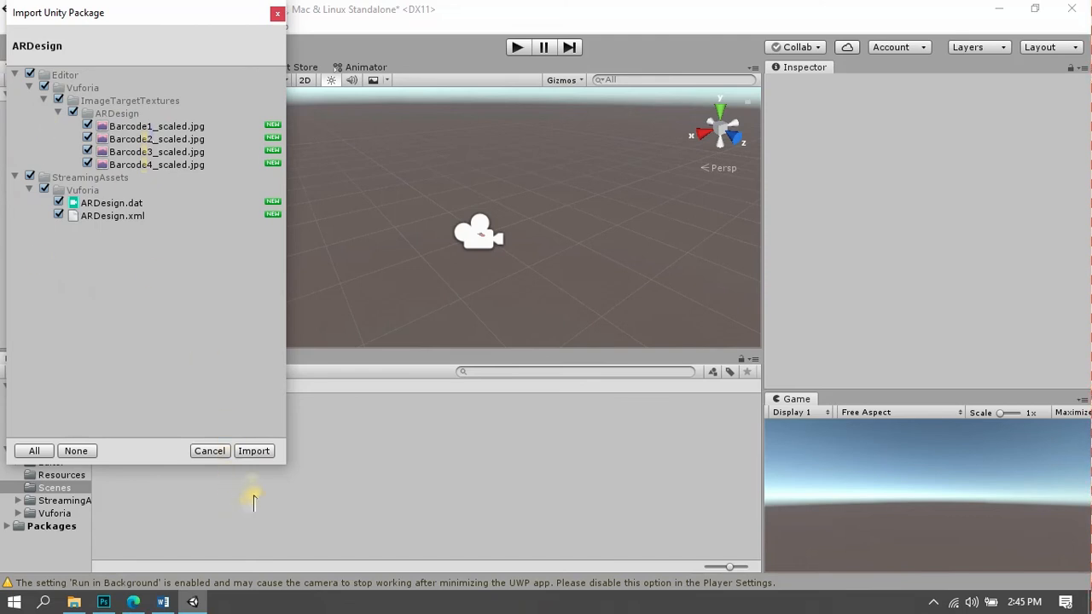
click(260, 454)
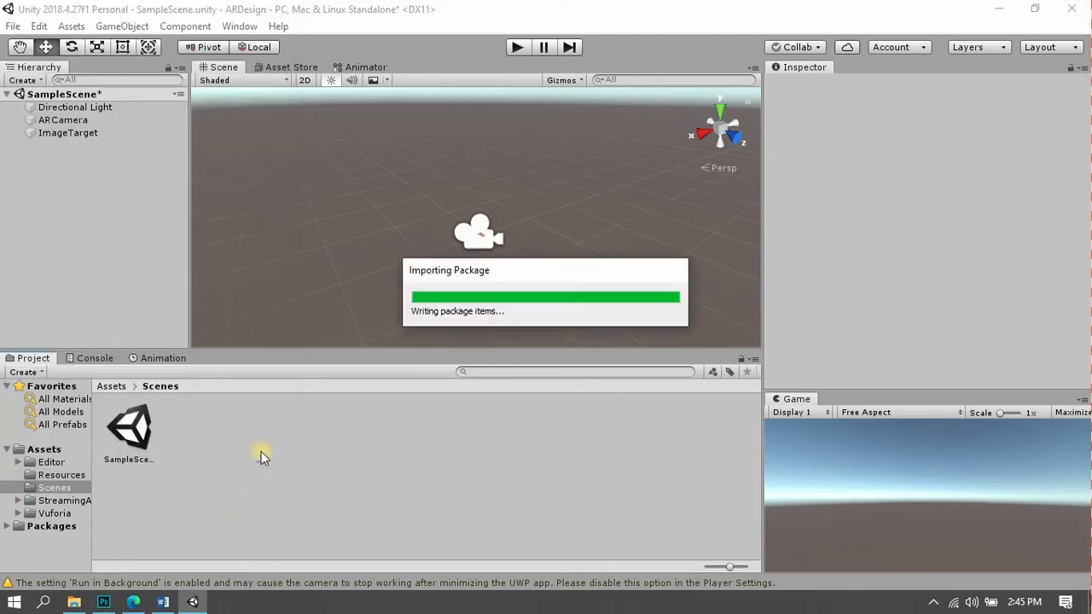
- Examine the Astronaut image target in the Scene view from different angles and distances, then return to the Move tool
right_click(579, 303)
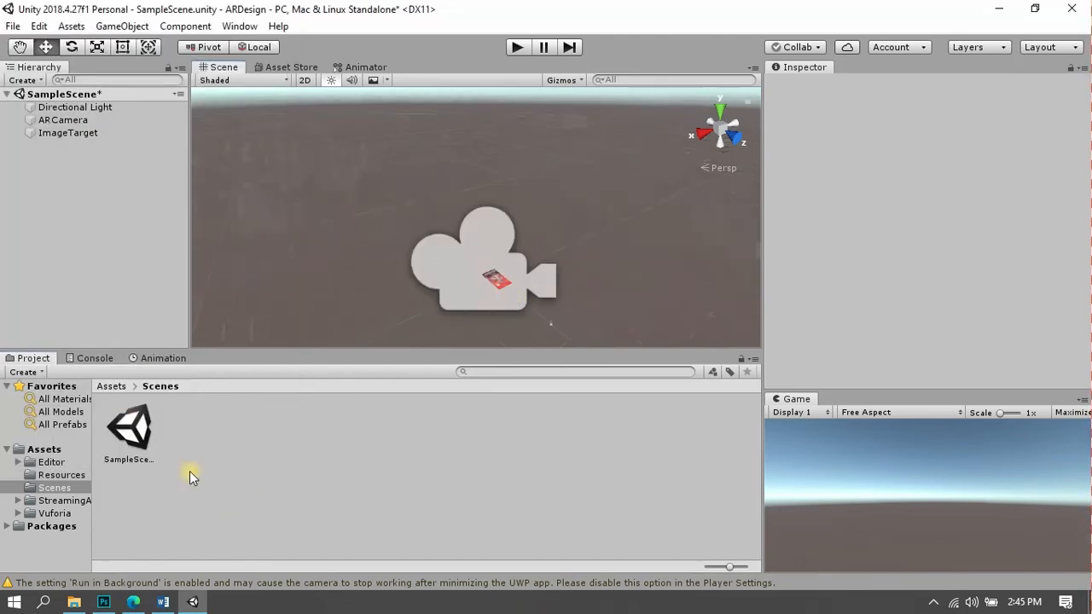
alt+drag(520, 292, 600, 264)
drag(445, 249, 522, 216)
alt+drag(522, 216, 674, 261)
scroll(553, 197, down, 8)
scroll(550, 196, up, 7)
scroll(522, 172, down, 7)
scroll(520, 170, up, 7)
drag(534, 162, 517, 208)
scroll(518, 208, up, 7)
scroll(518, 207, down, 7)
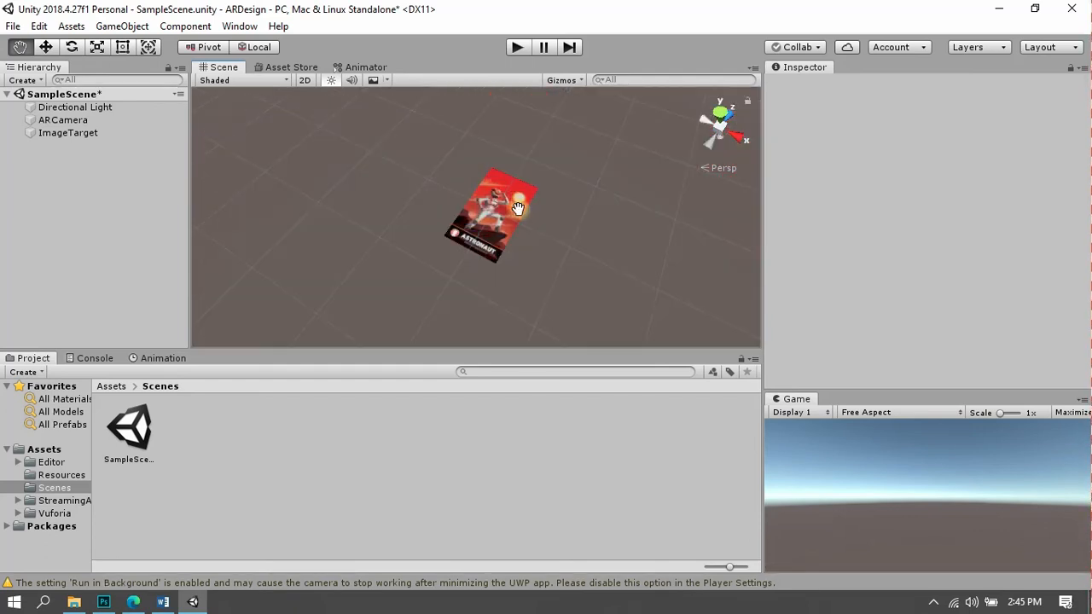
key(w)
- Select ImageTarget in the scene, check the barcode images in File Explorer and return to Unity
click(72, 134)
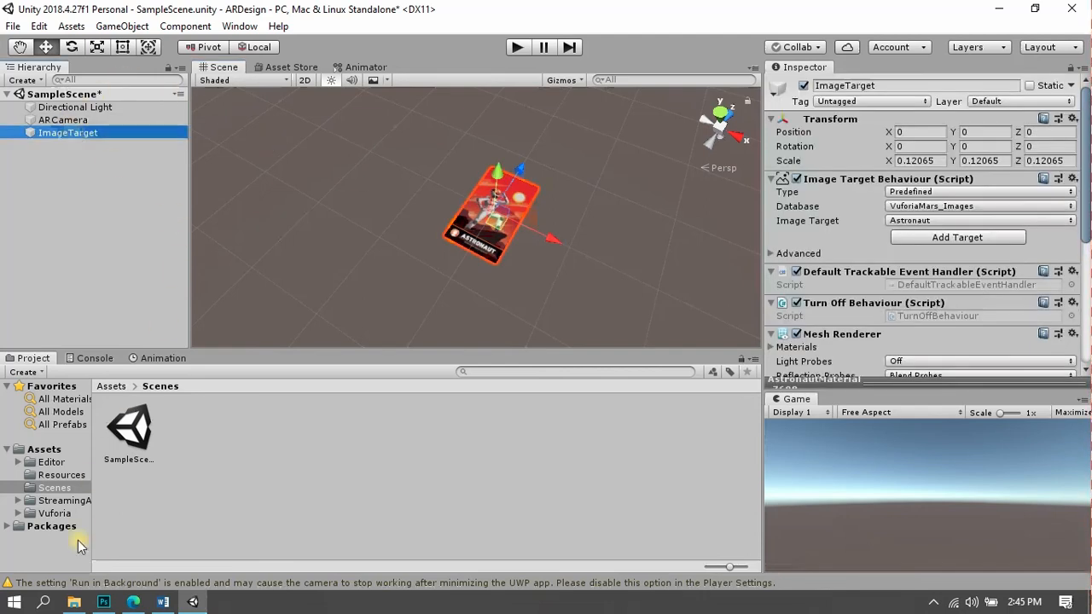
click(82, 602)
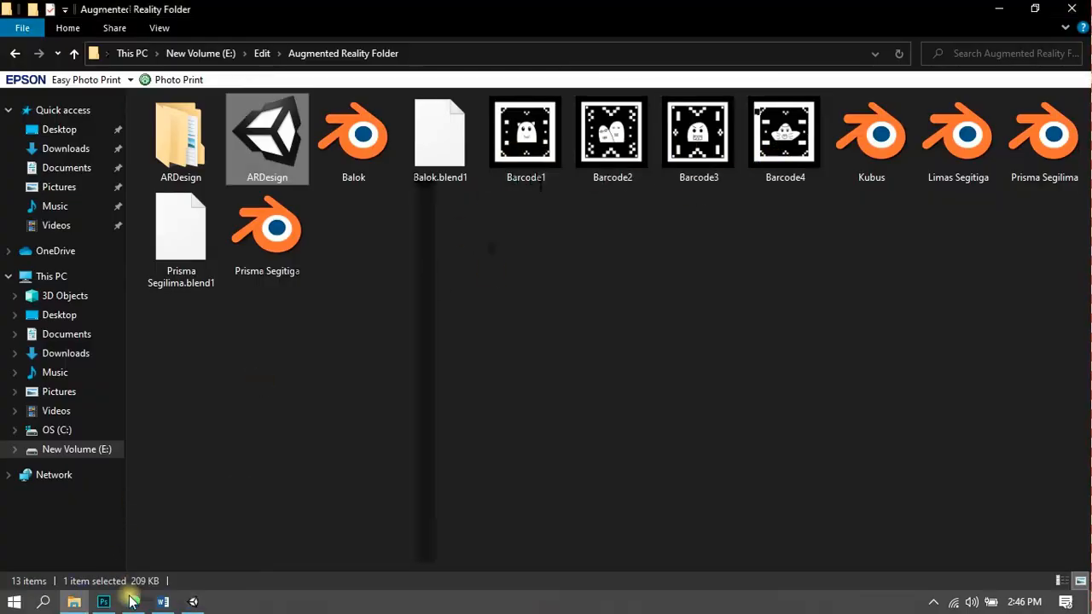
click(192, 601)
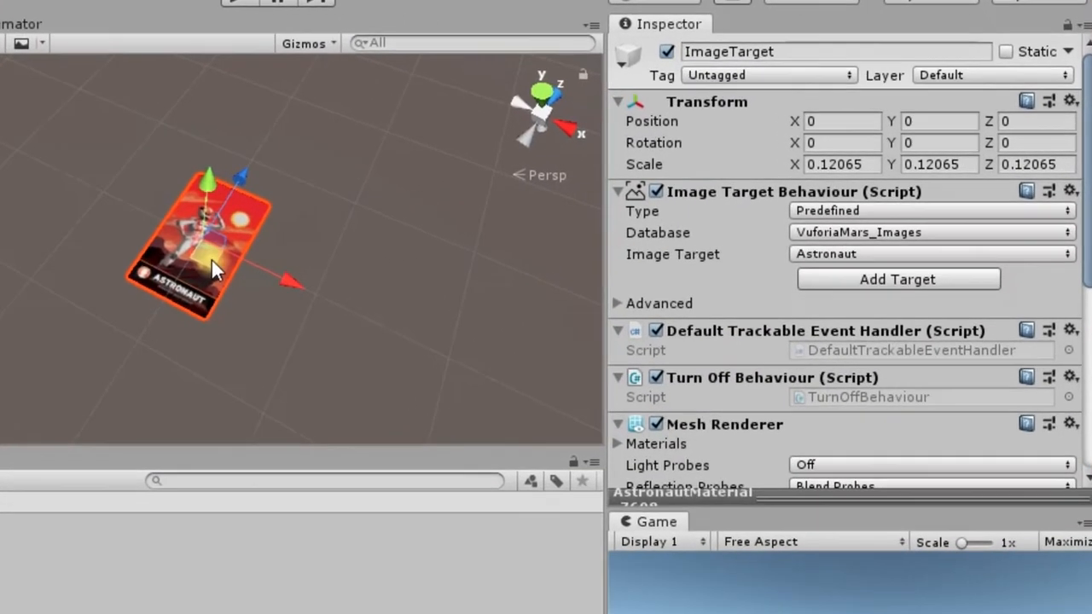
- Set ImageTarget's database to ARDesign and its image target to Barcode1
click(838, 232)
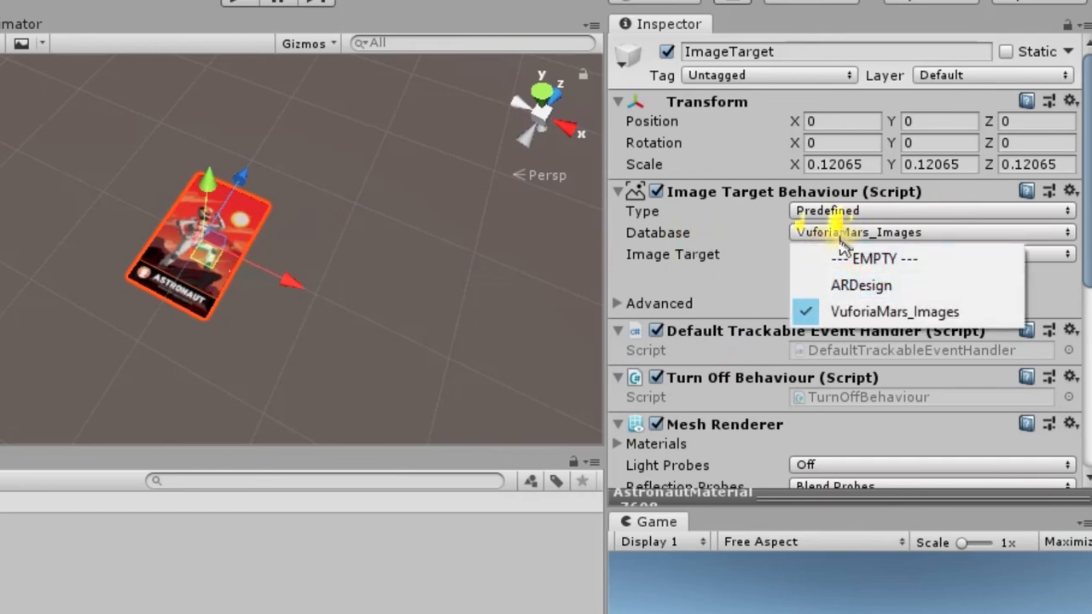
click(869, 286)
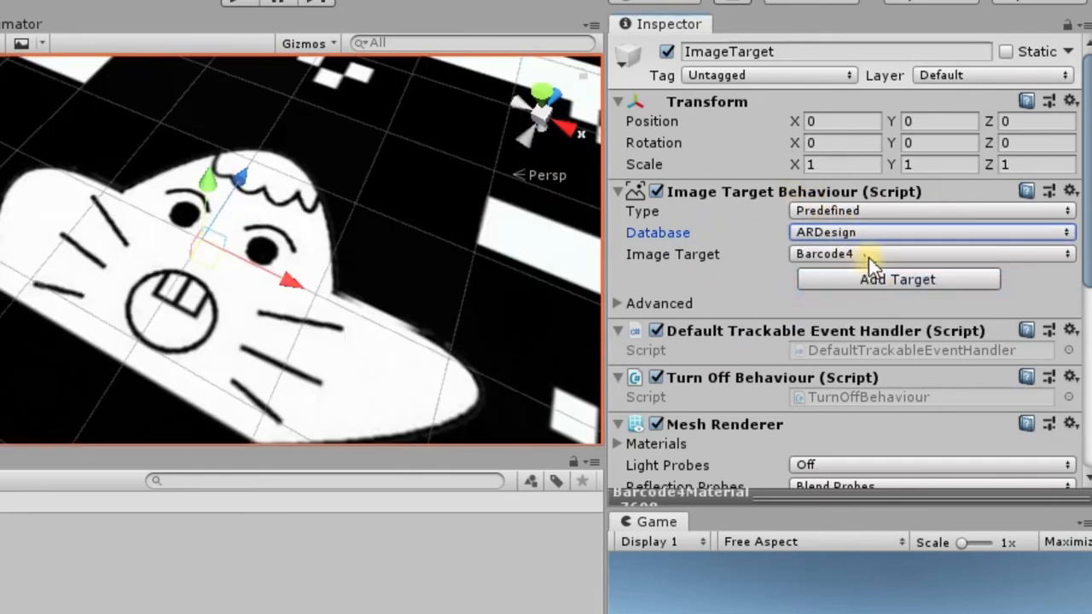
click(867, 254)
click(860, 359)
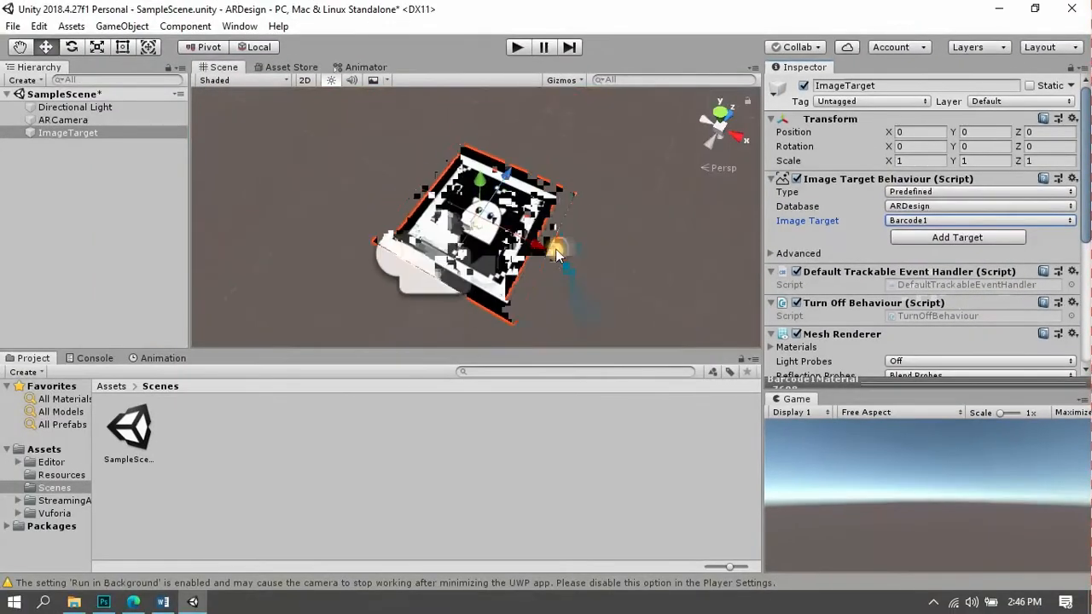
- Examine the Barcode1 image target in the Scene view from different angles and distances
click(605, 271)
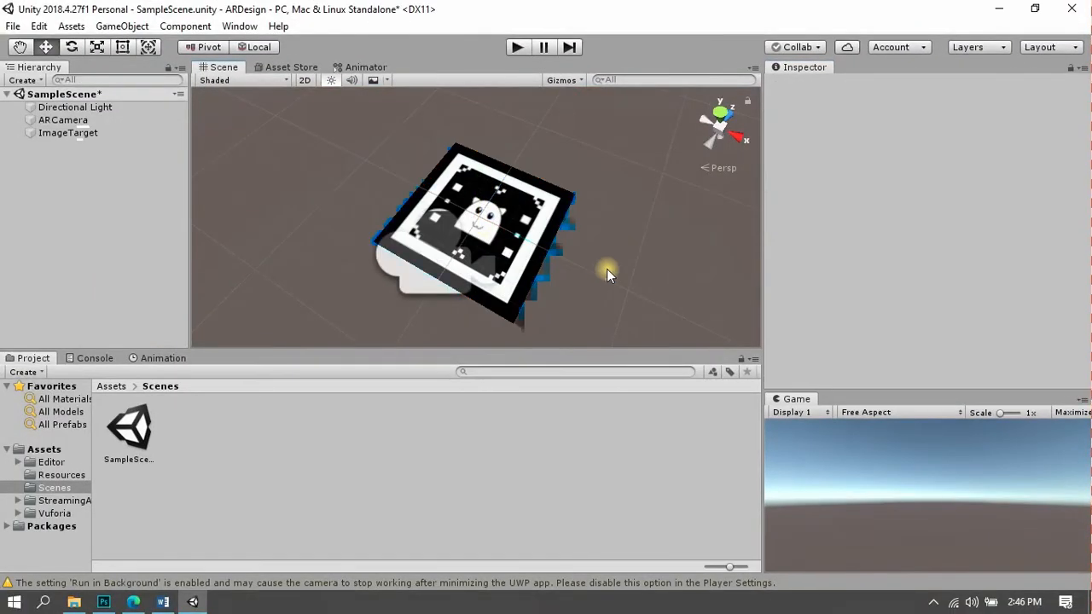
click(541, 237)
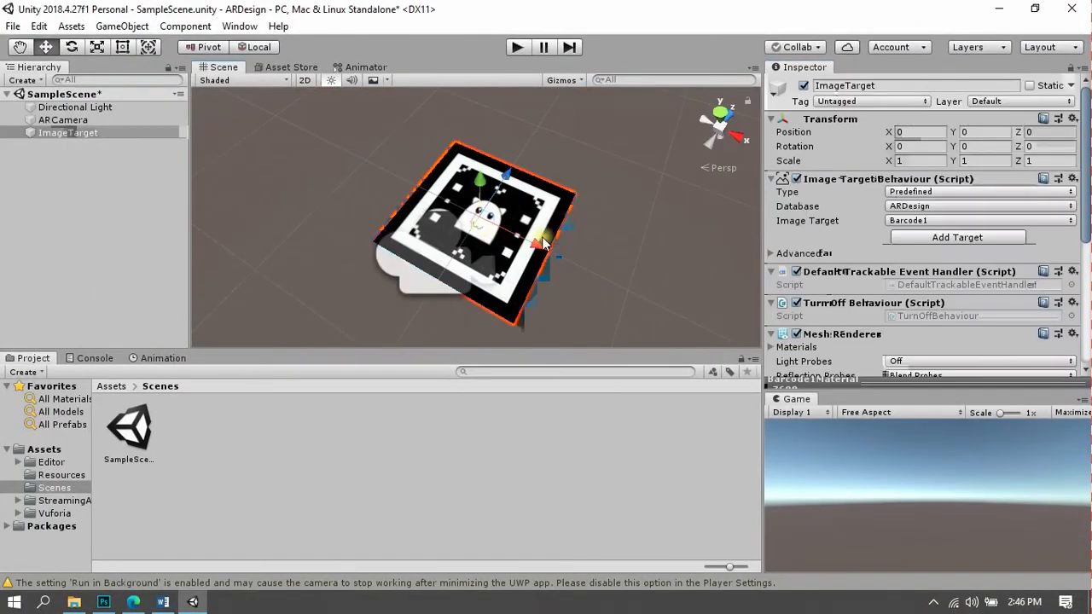
click(667, 250)
scroll(641, 215, down, 4)
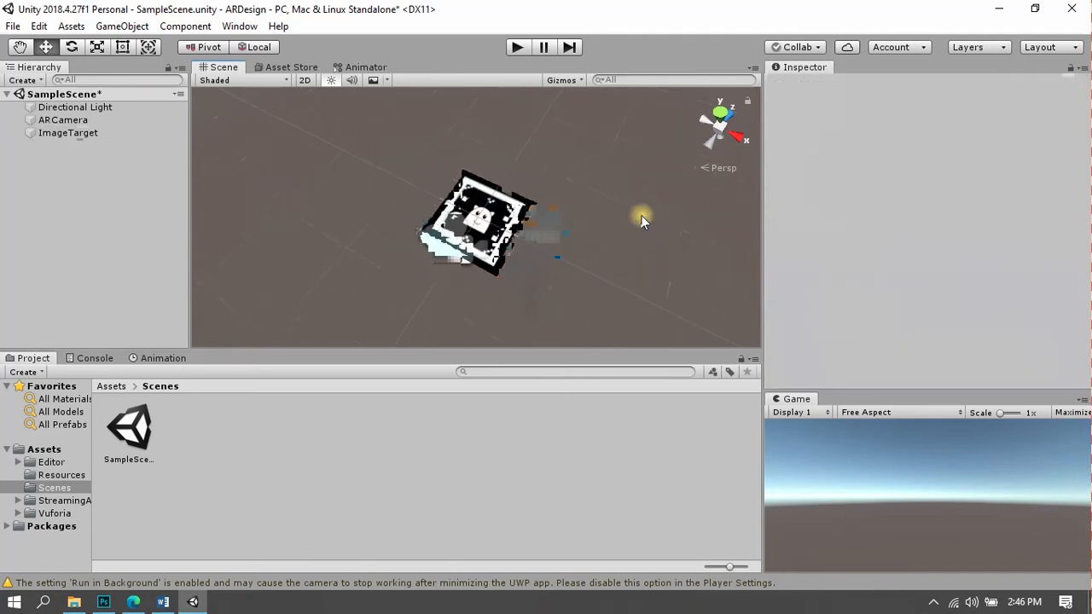
right_drag(600, 193, 520, 179)
middle_drag(593, 212, 485, 214)
right_drag(486, 215, 315, 151)
middle_drag(392, 189, 541, 224)
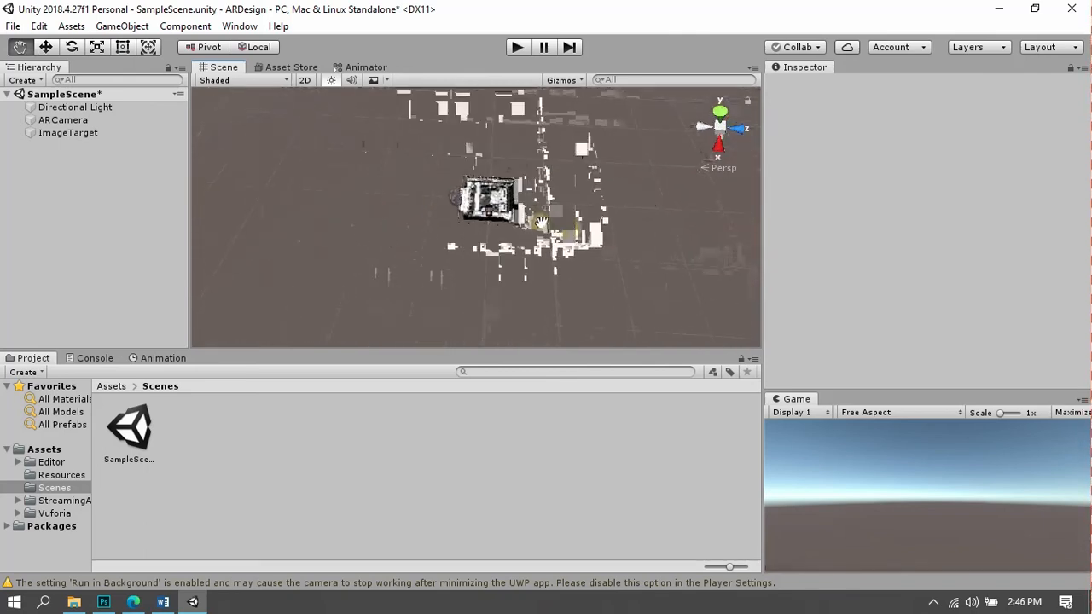
right_drag(538, 218, 564, 220)
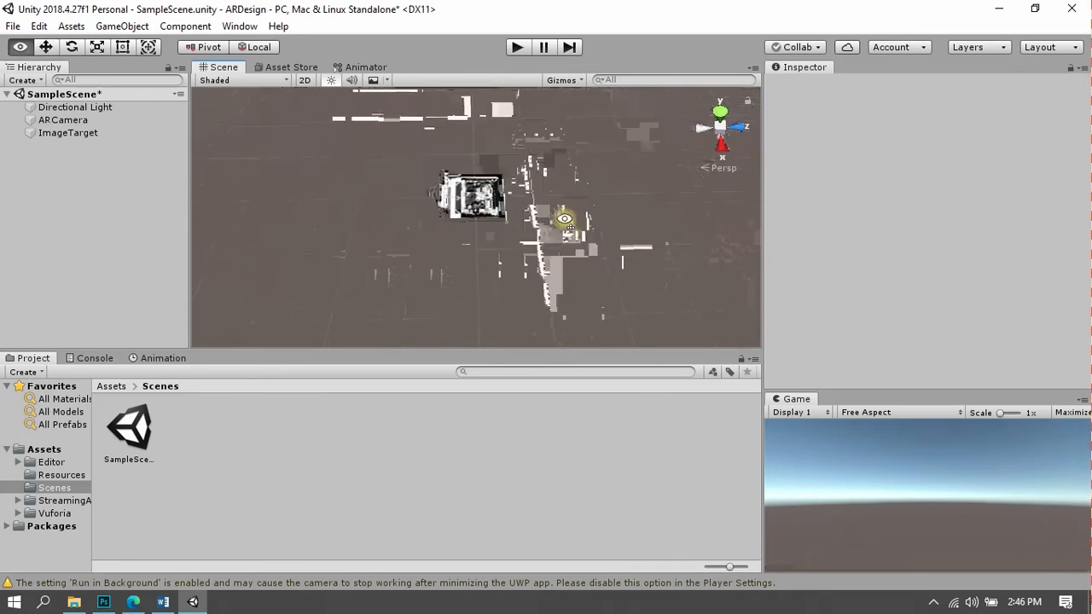
- Rename the ImageTarget object in the scene hierarchy as Barcode1
right_click(66, 137)
click(78, 136)
right_click(78, 137)
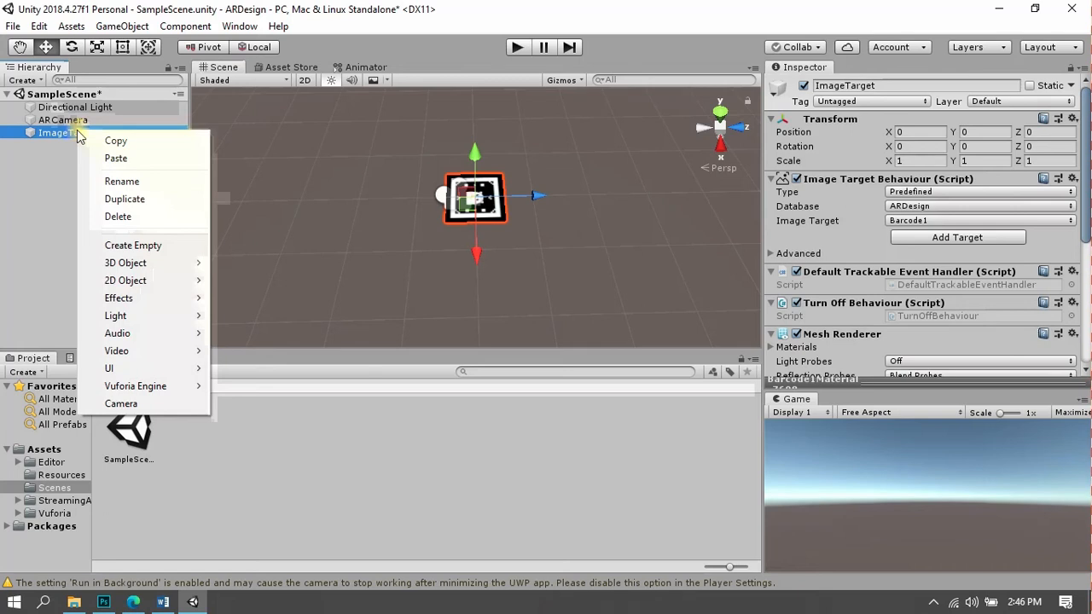
click(128, 181)
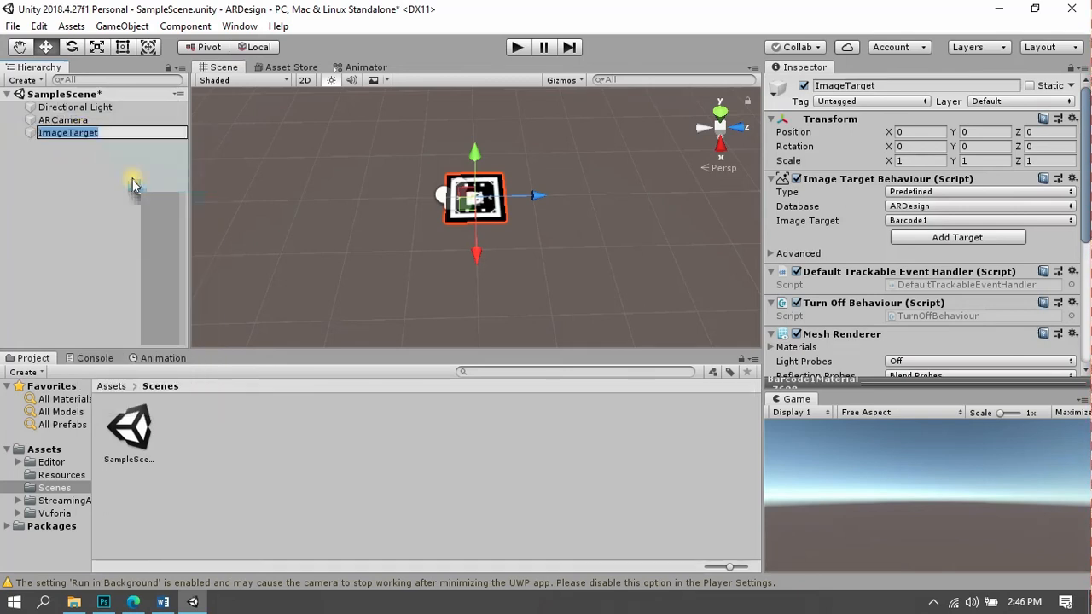
text(Barc)
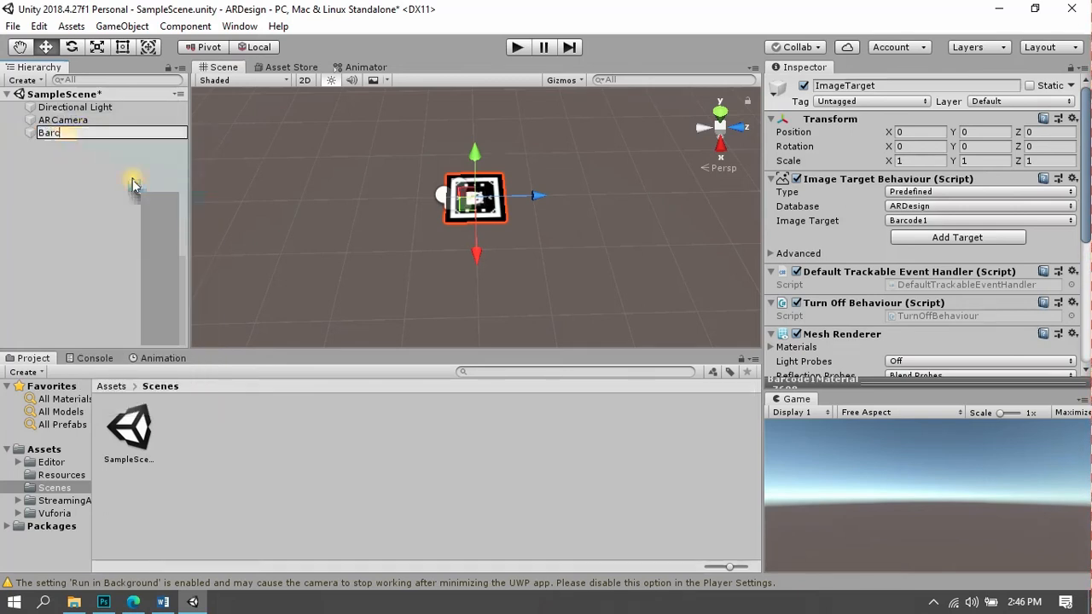
text(ode1)
key(Return)
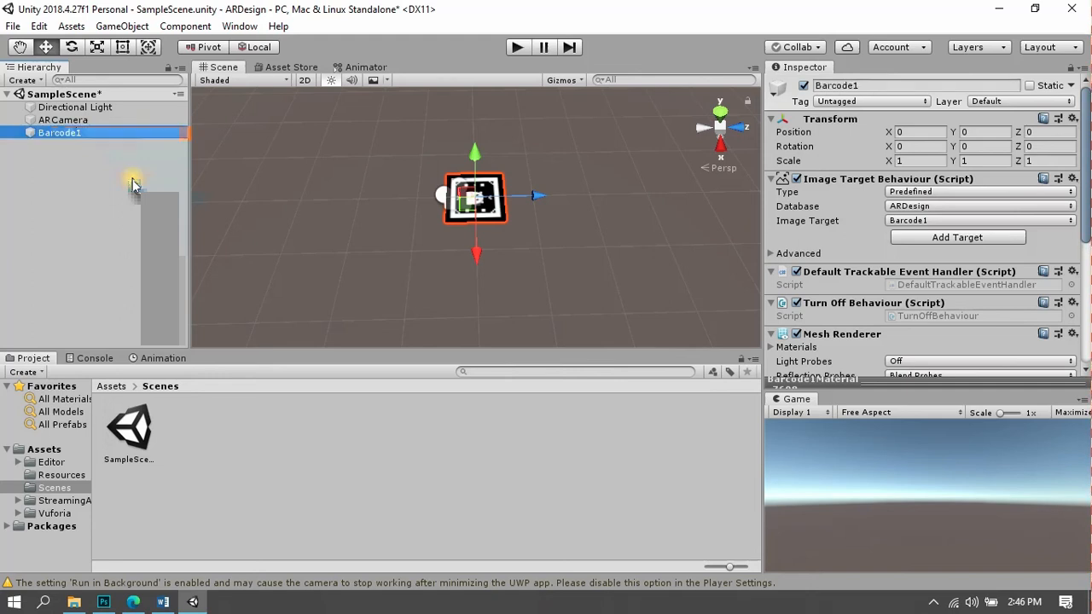
- Add a second Vuforia Engine image target to the scene and rename it Barcode2
click(119, 178)
right_click(126, 177)
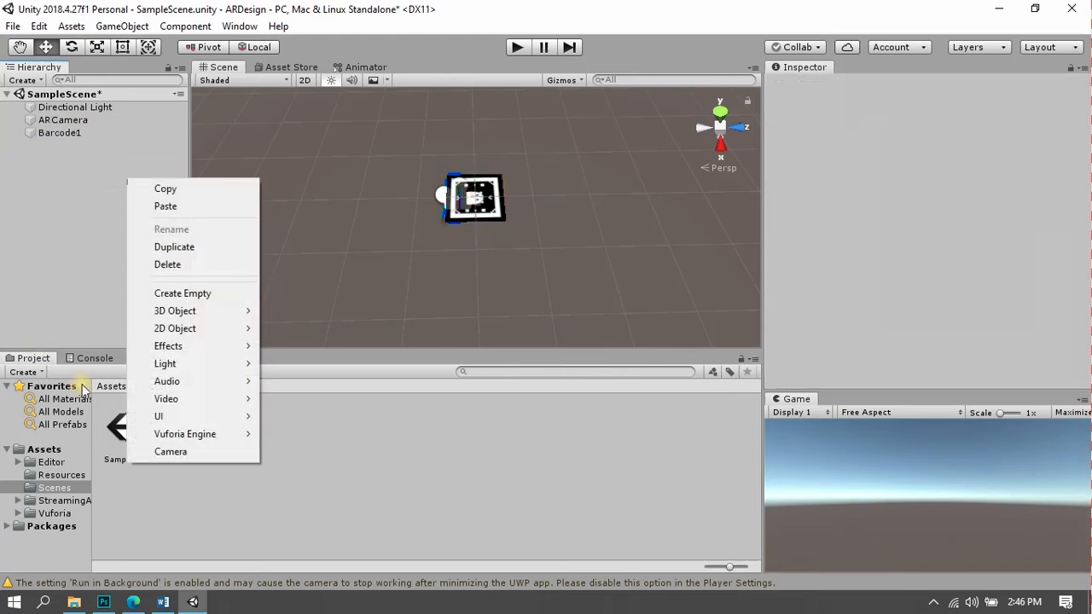
mouse_move(228, 436)
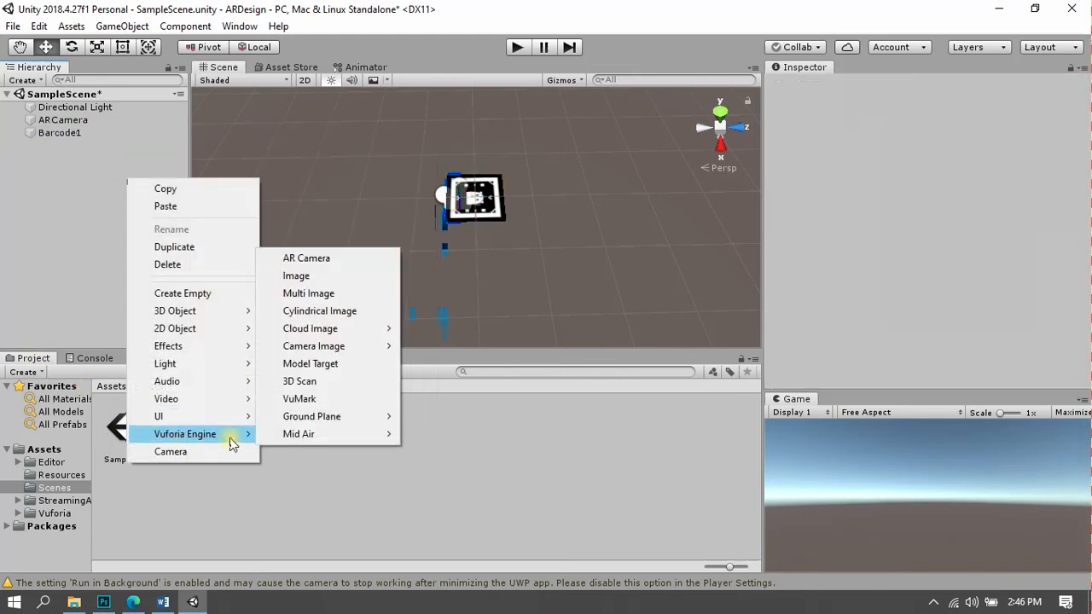
click(308, 277)
right_click(83, 147)
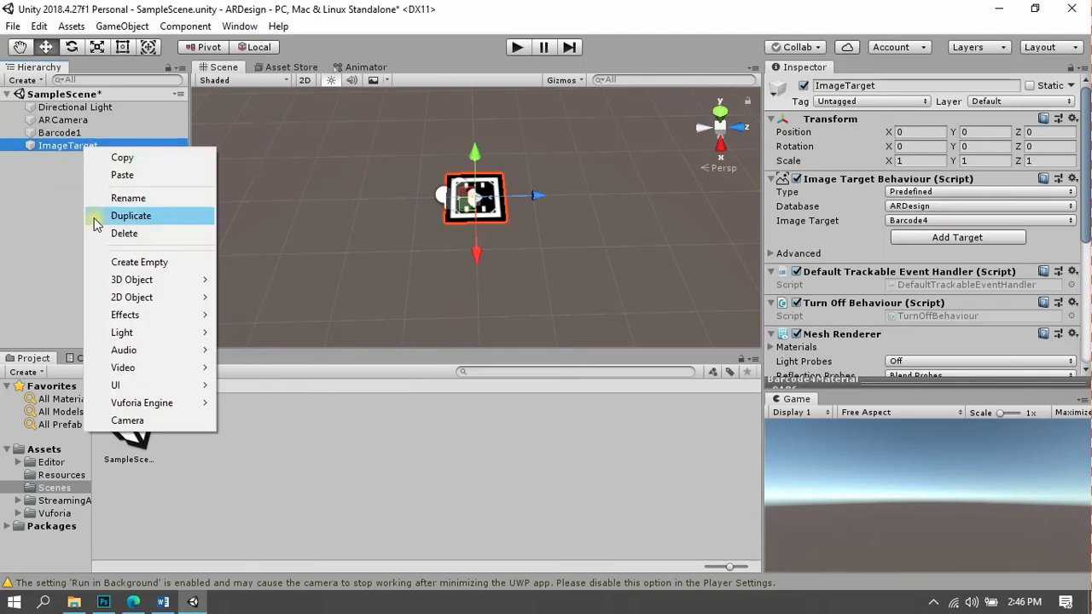
click(125, 197)
text(Barcode2)
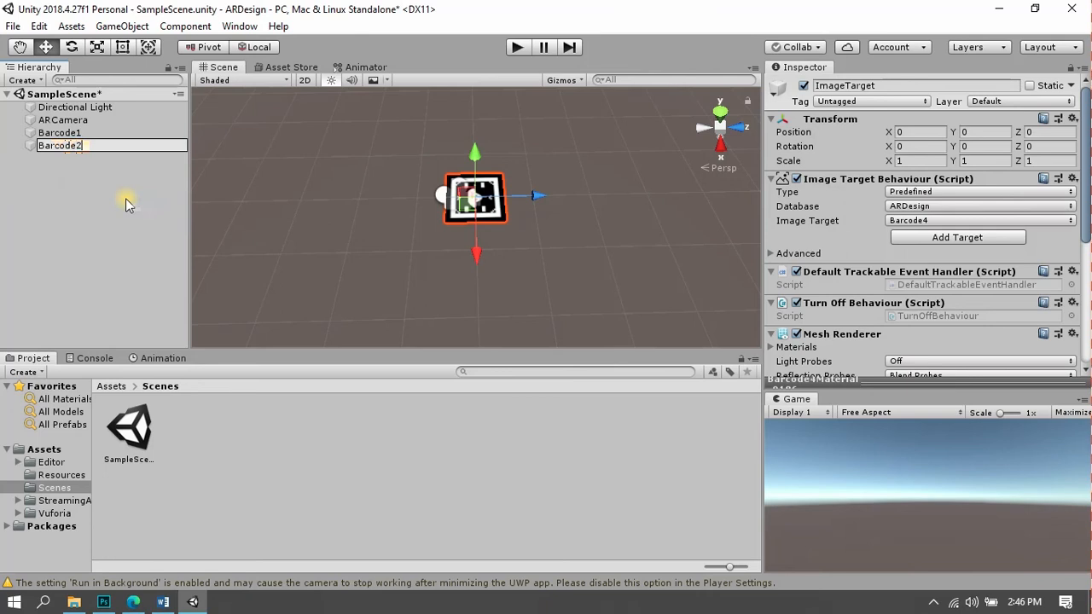
key(Return)
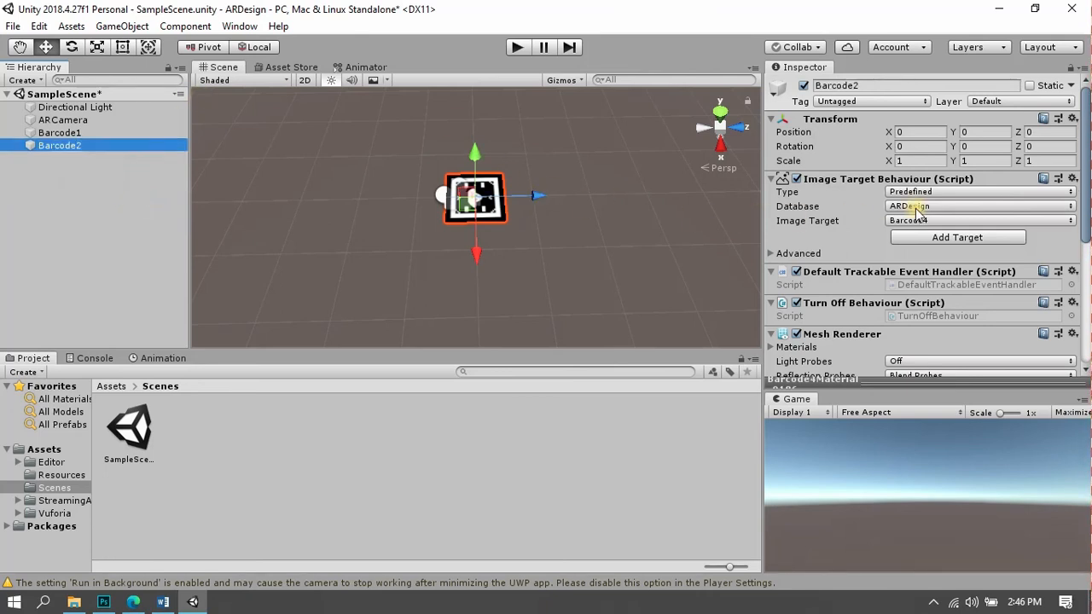
- Set Barcode2's image target to Barcode2 and move the object along Z to about 1.57, beside Barcode1
click(935, 221)
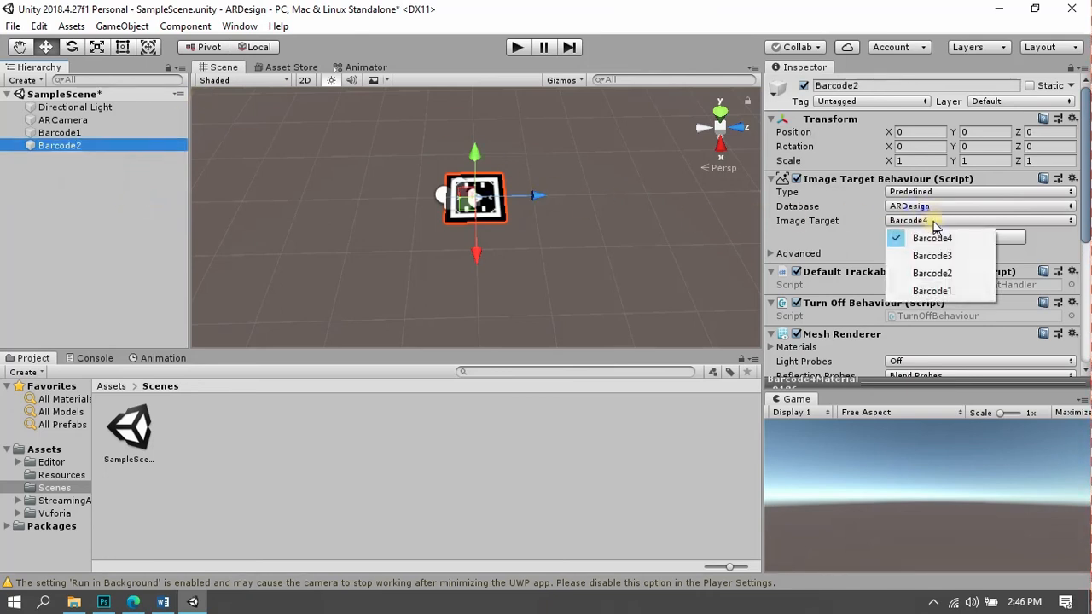
click(933, 271)
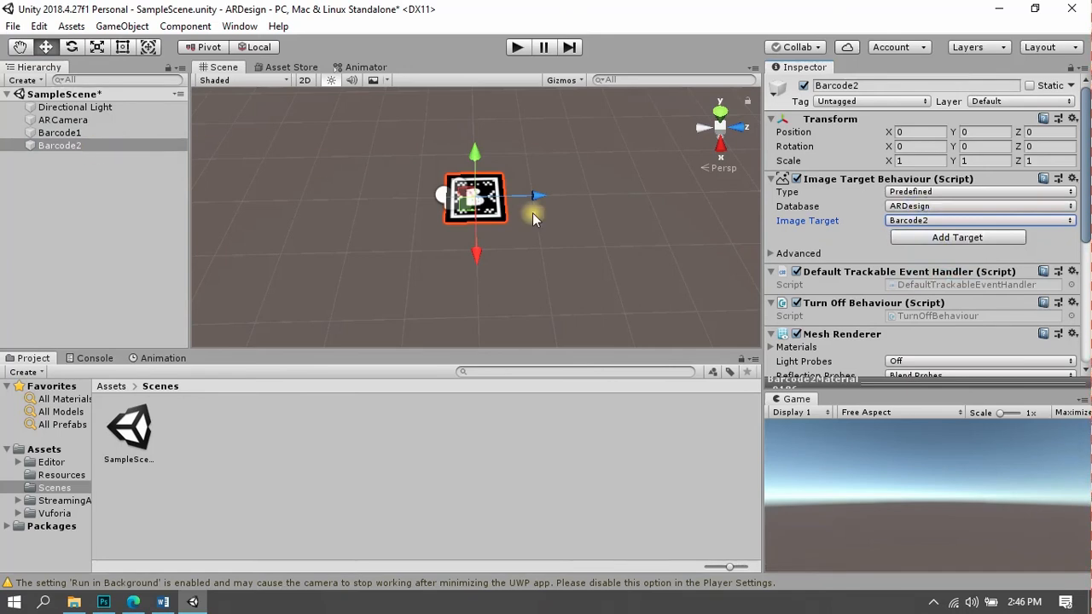
drag(540, 199, 623, 205)
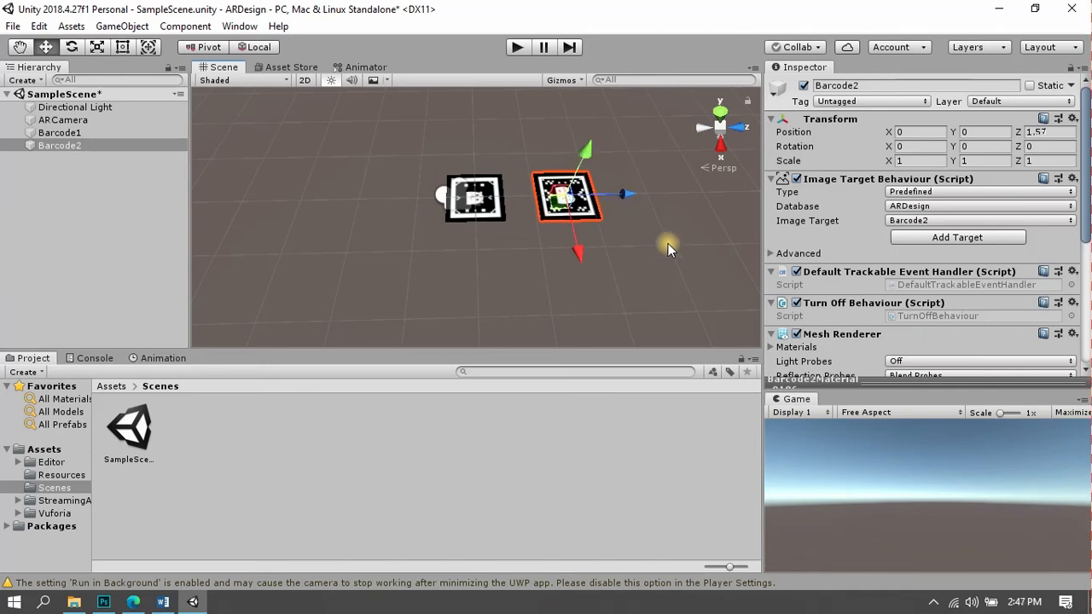
- Add two more image targets named Barcode3 and Barcode4, placed in a row beside Barcode2
click(595, 268)
right_click(101, 220)
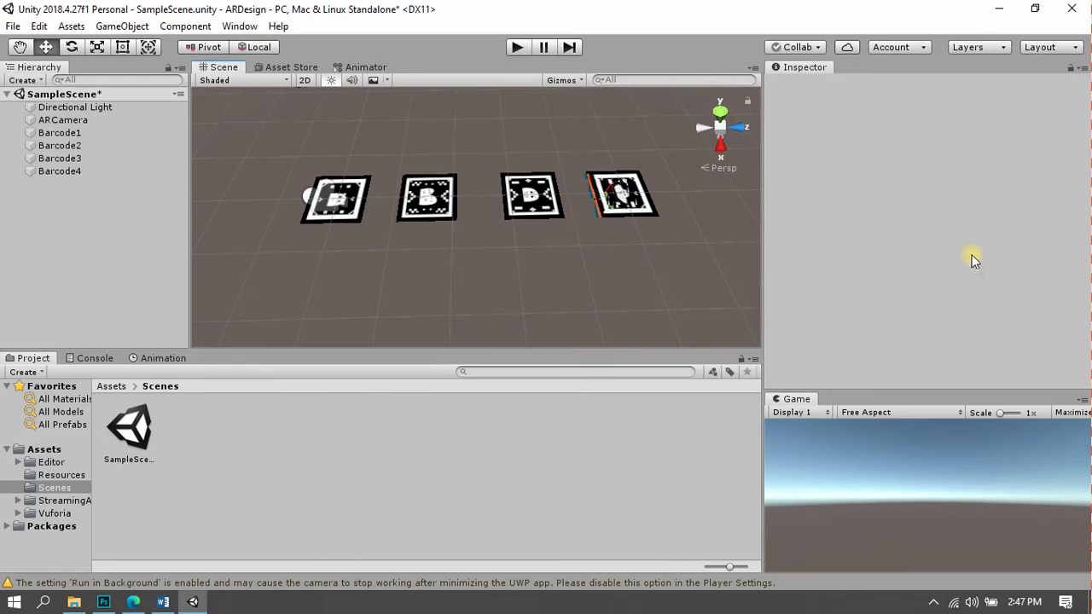
- Select Barcode1 and examine its component settings from the Transform down to the Mesh Filter and material
click(78, 133)
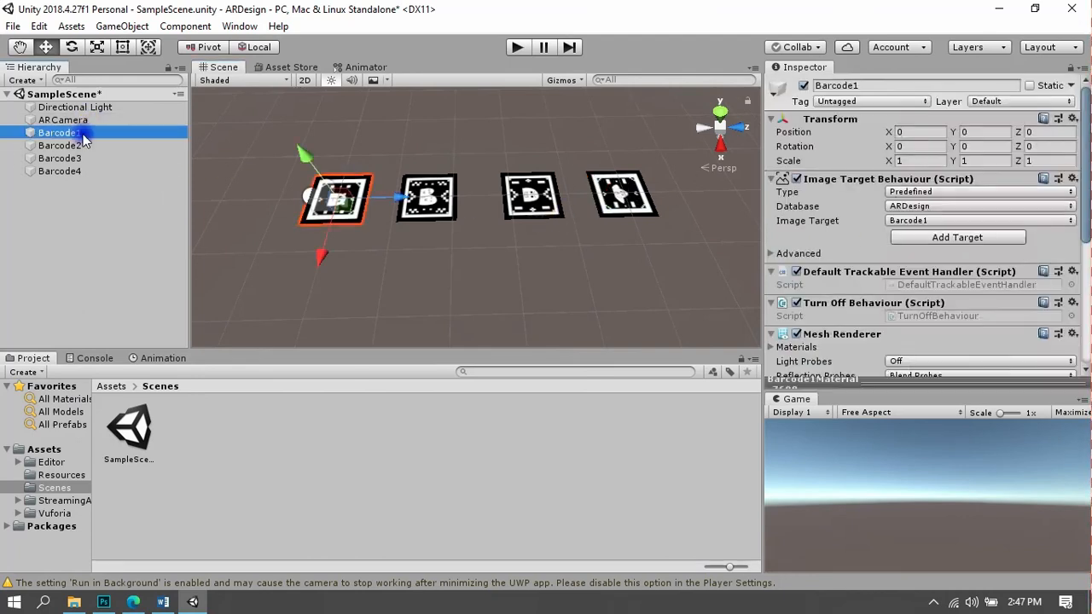
scroll(1034, 270, down, 5)
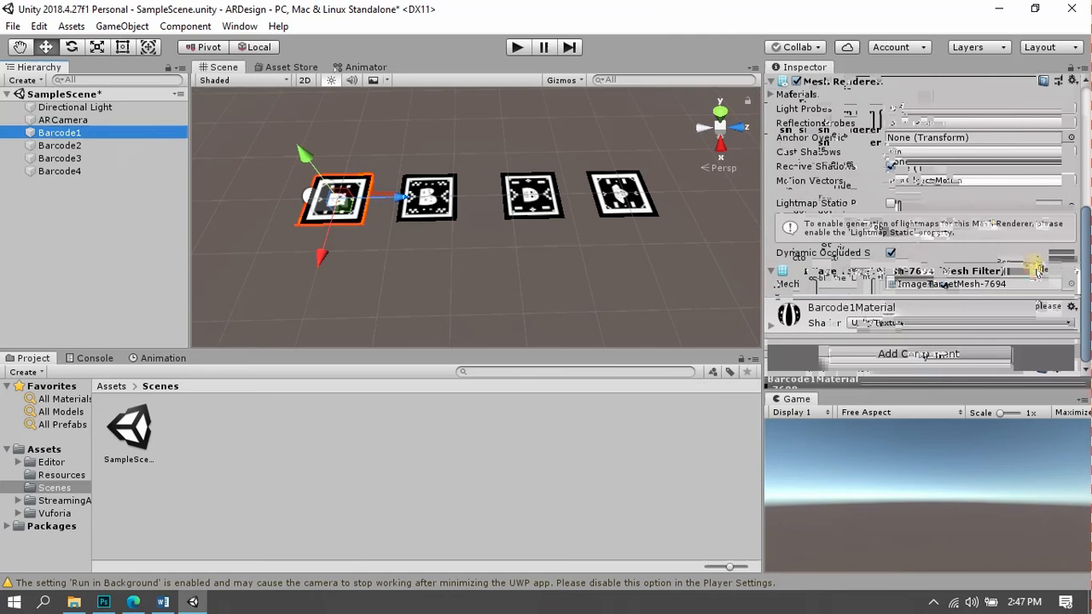
scroll(1034, 269, up, 2)
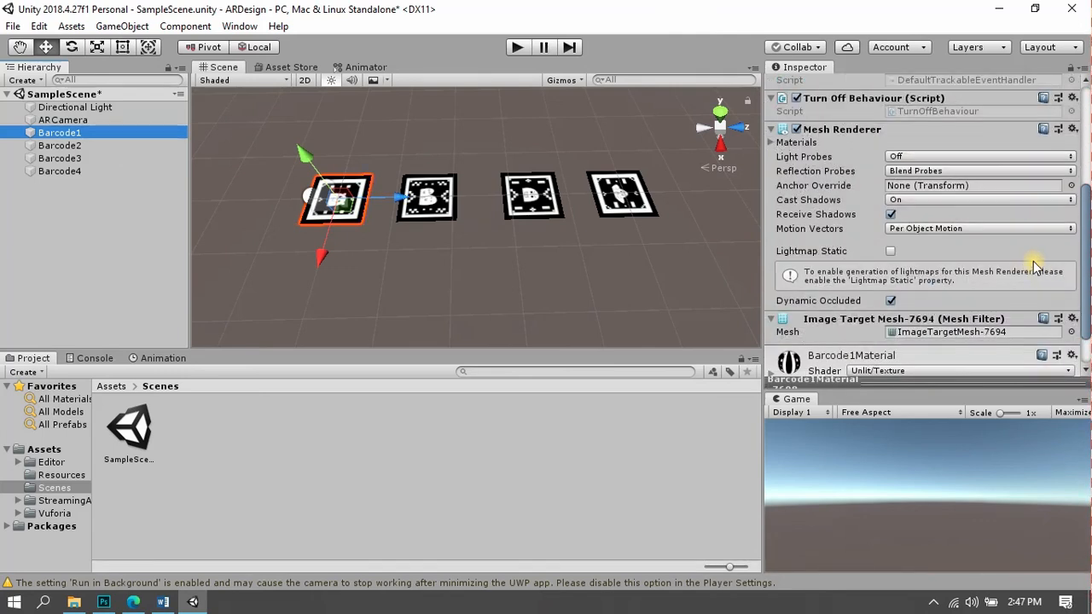
scroll(1034, 269, up, 5)
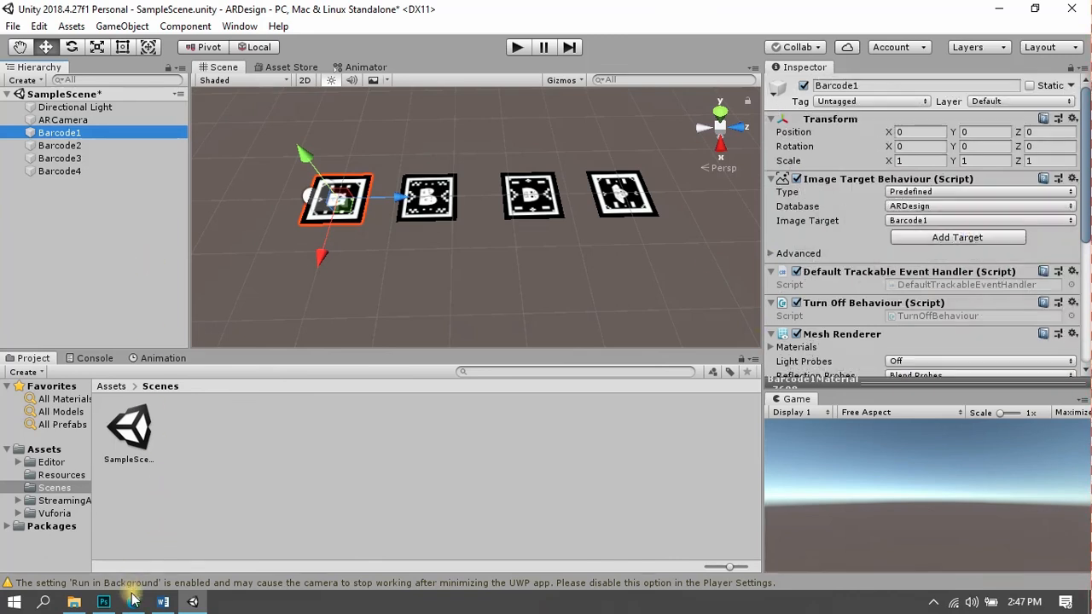
- Check the barcode images in File Explorer's Augmented Reality Folder and clear the file selection
click(75, 602)
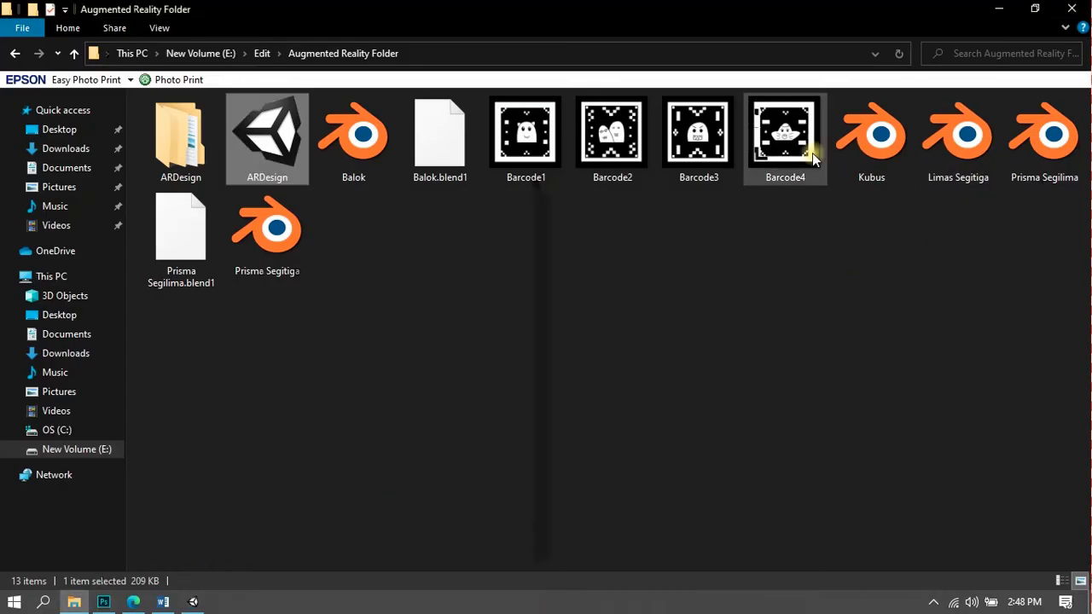
drag(859, 264, 325, 454)
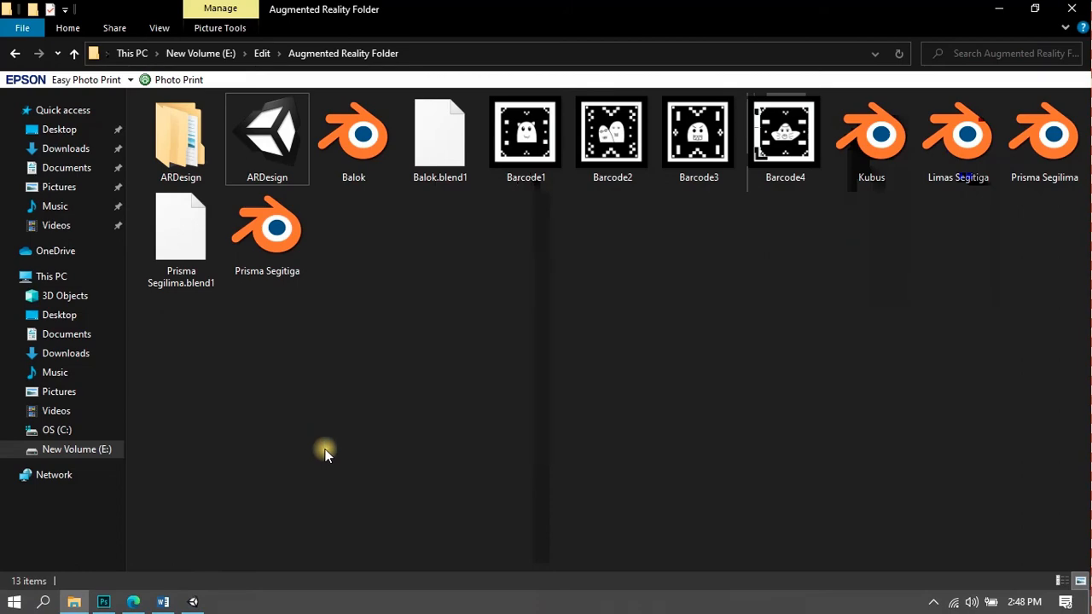
click(249, 487)
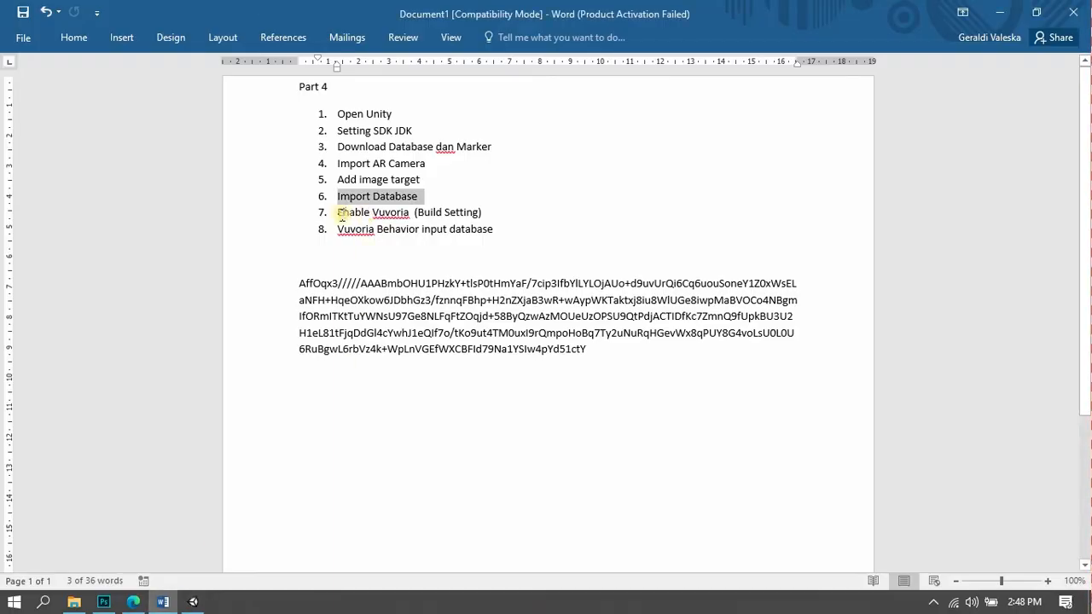
- Review the Enable Vuvoria and database items in the Word outline and highlight part of the licence key text
drag(340, 215, 333, 237)
click(540, 232)
click(574, 379)
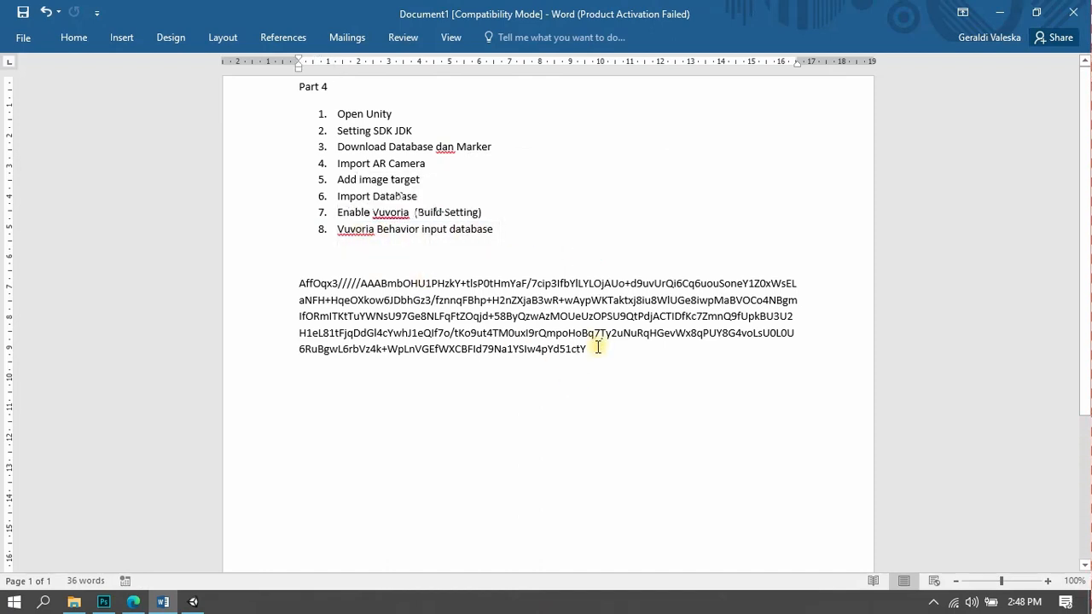
drag(598, 347, 331, 300)
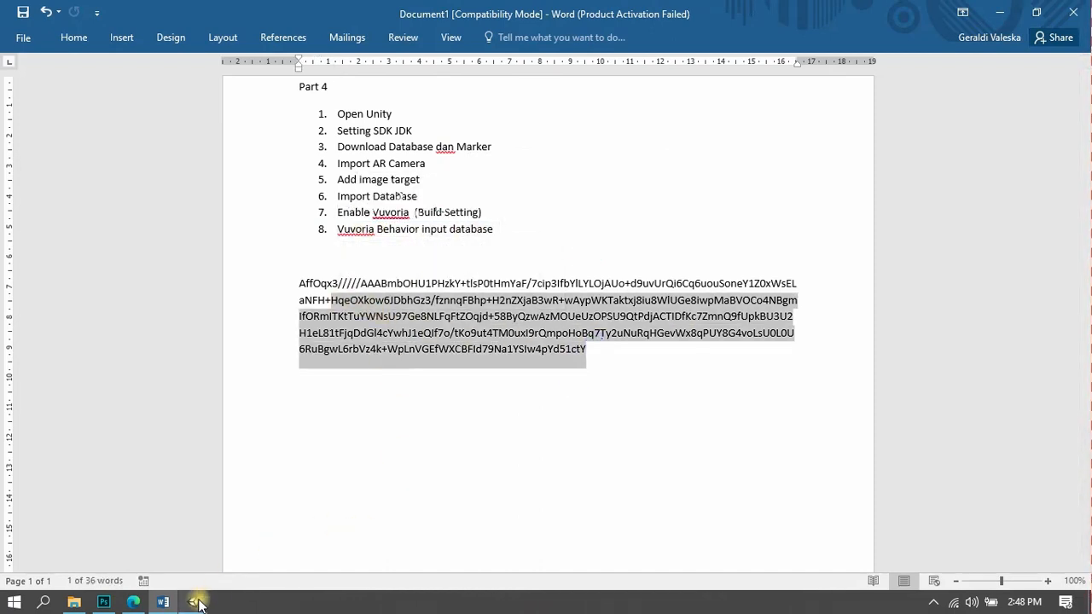
- Return to Unity, check Barcode4 and the Word outline, and select ARCamera to show its Vuforia Behaviour settings
click(193, 602)
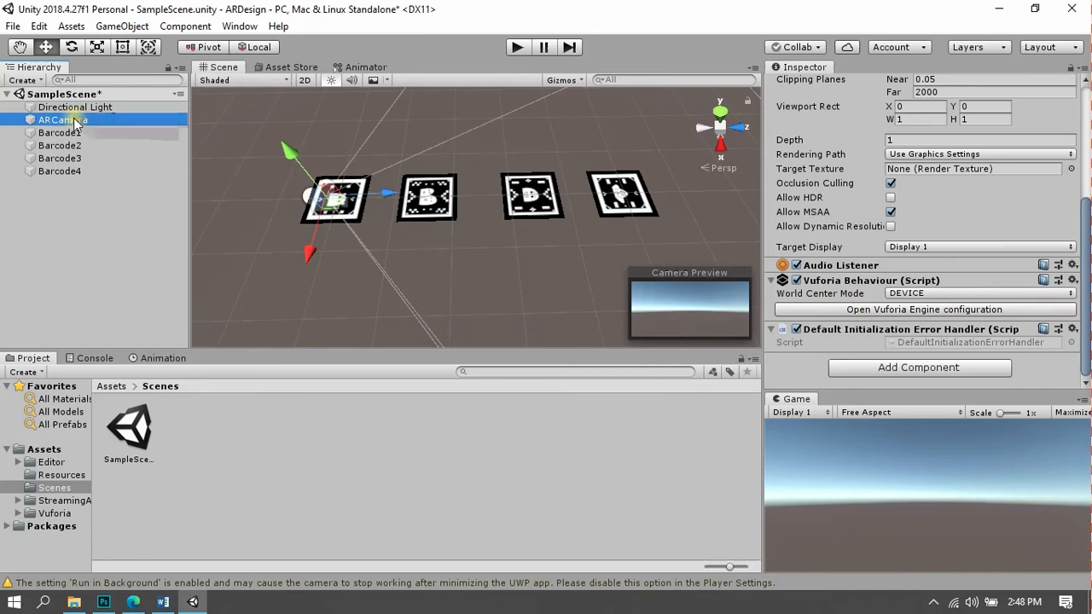
click(61, 172)
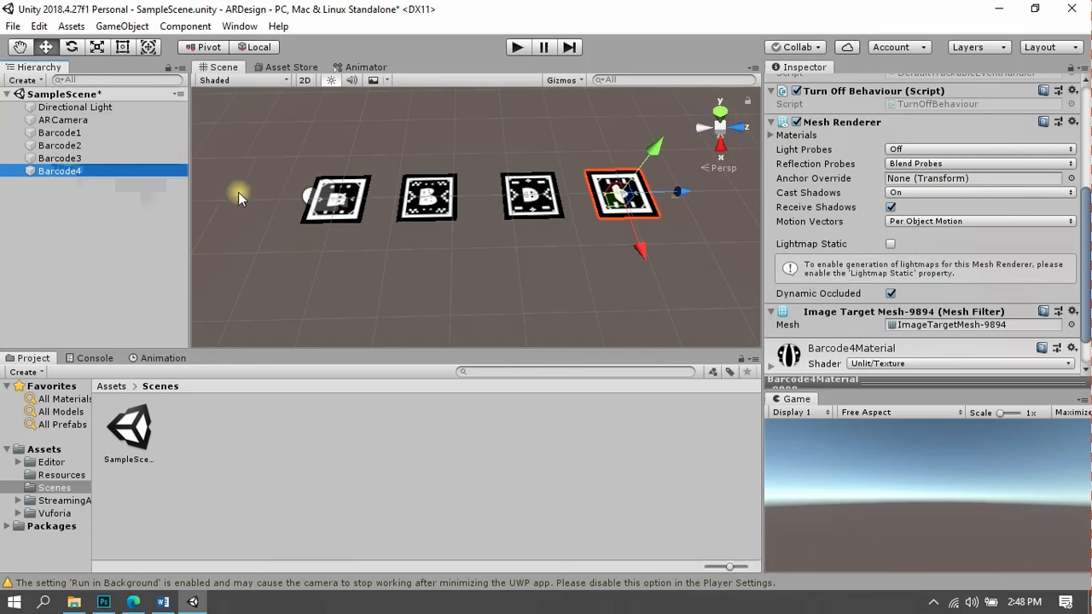
click(163, 603)
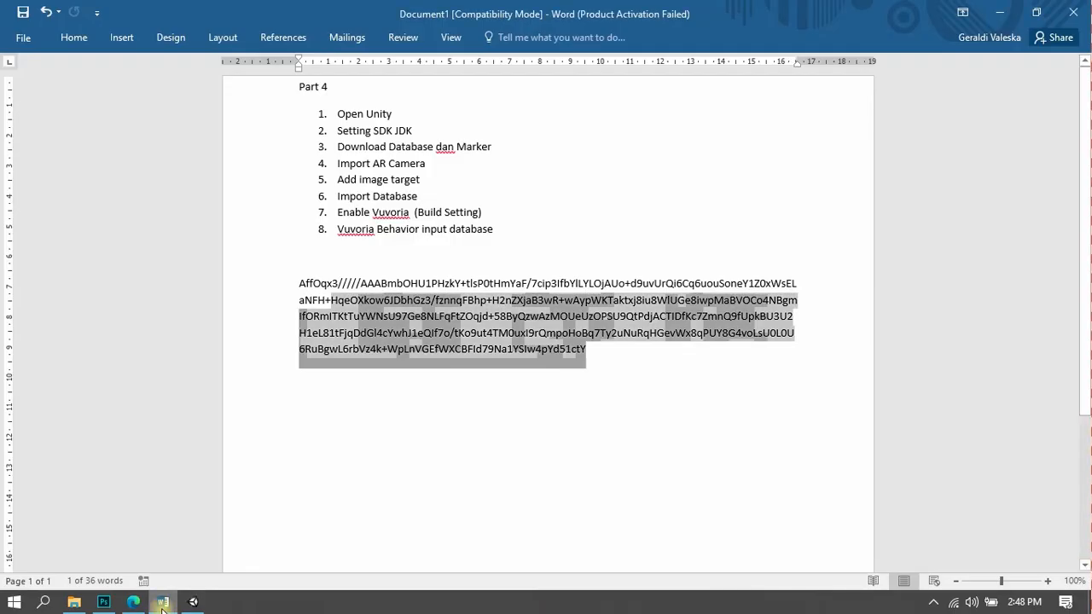
click(162, 603)
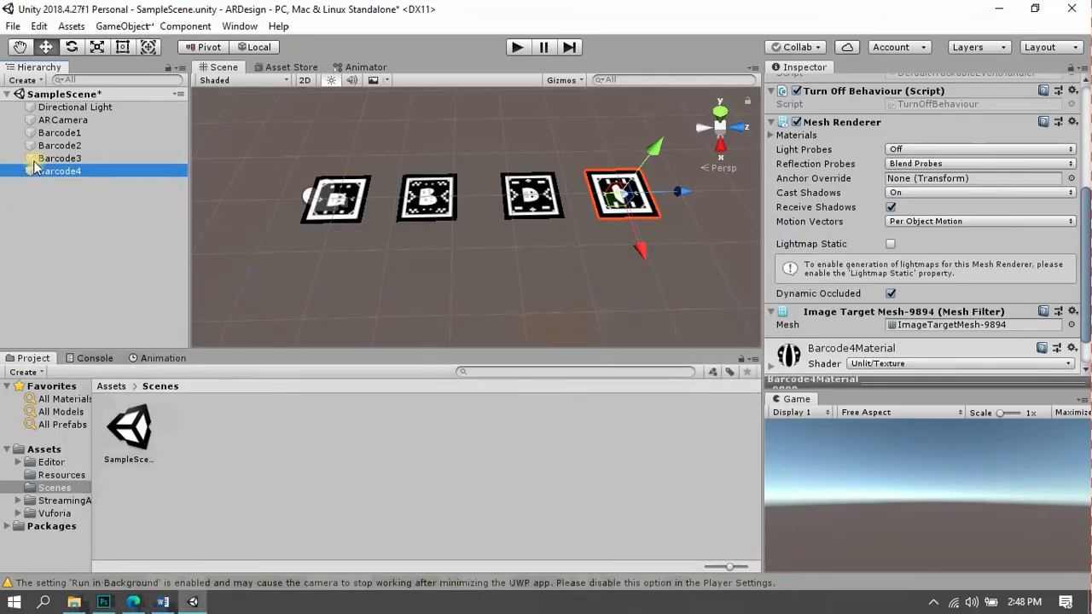
click(48, 123)
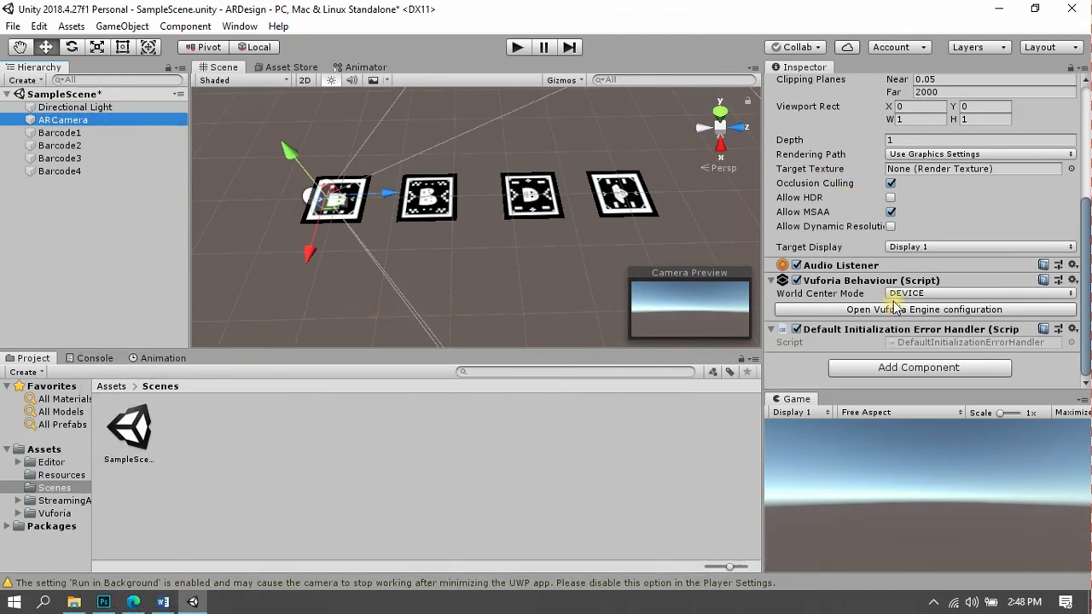
- Set ARCamera's World Center Mode to FIRST_TARGET and open the Vuforia Engine configuration at its Global settings
scroll(896, 308, up, 5)
scroll(836, 270, down, 5)
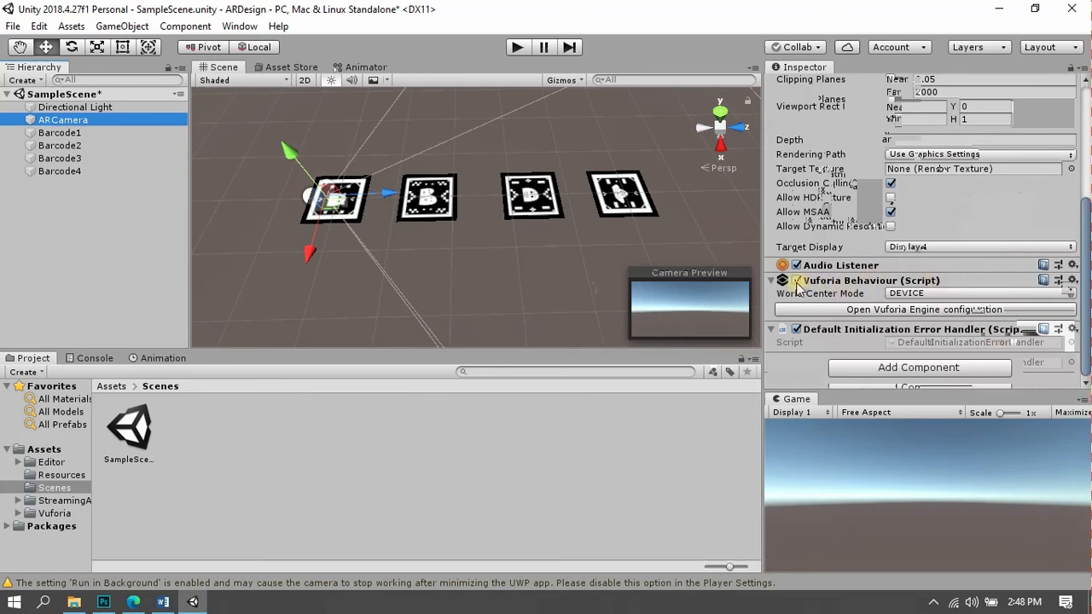
click(928, 295)
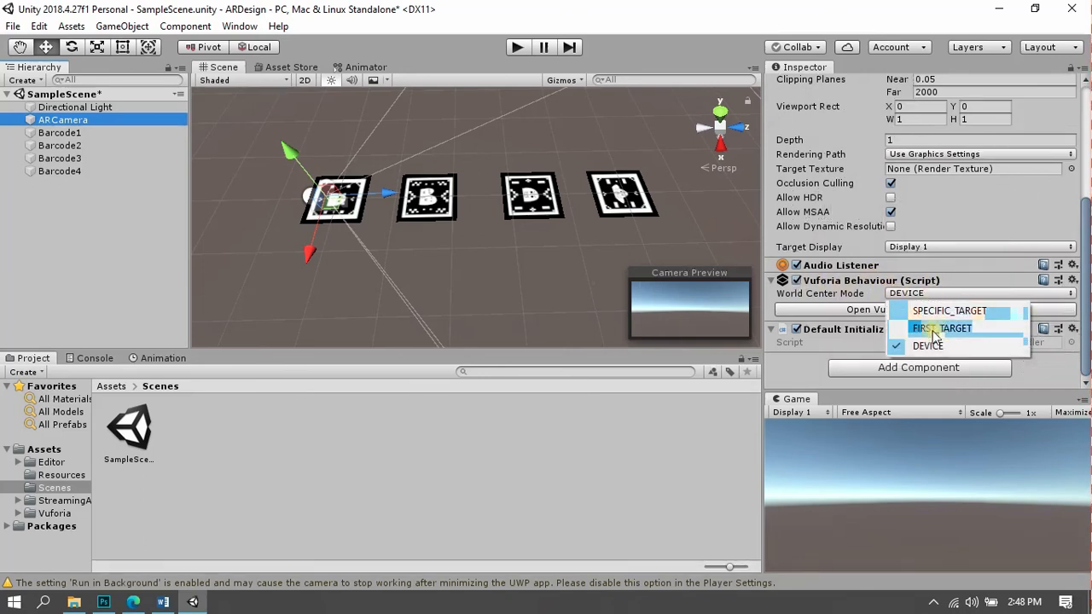
click(936, 333)
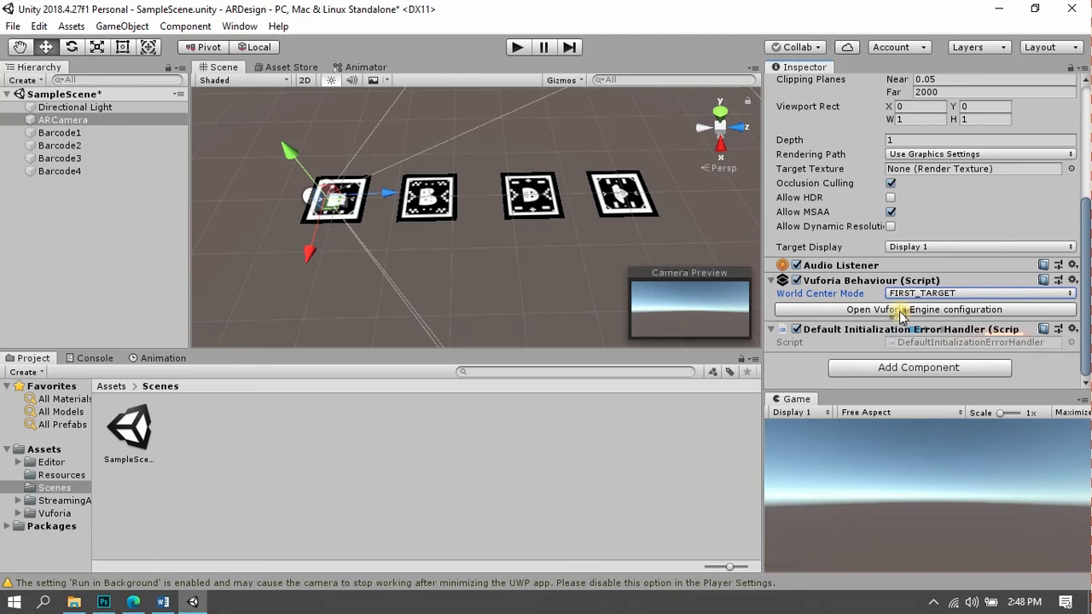
click(902, 310)
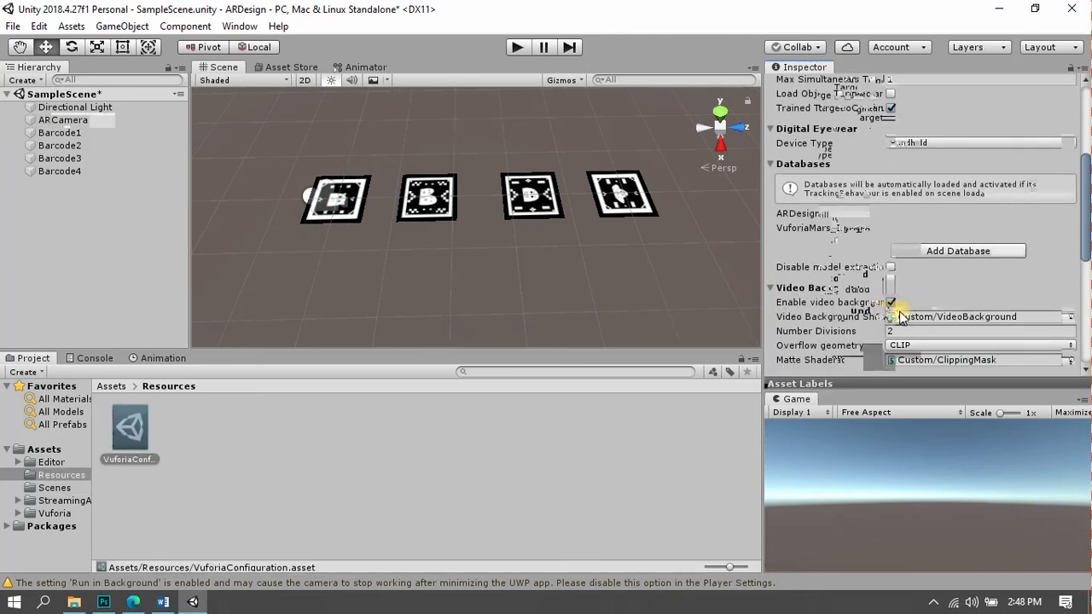
scroll(911, 302, up, 5)
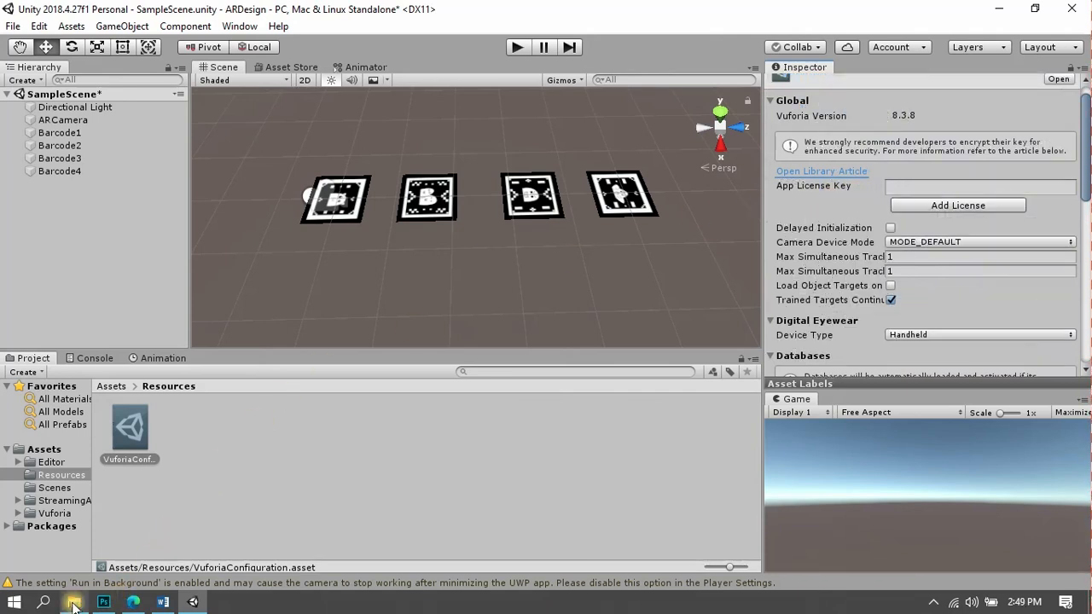
- Switch to the Word document and copy the entire licence key text below the outline
mouse_move(77, 604)
mouse_move(163, 602)
click(171, 563)
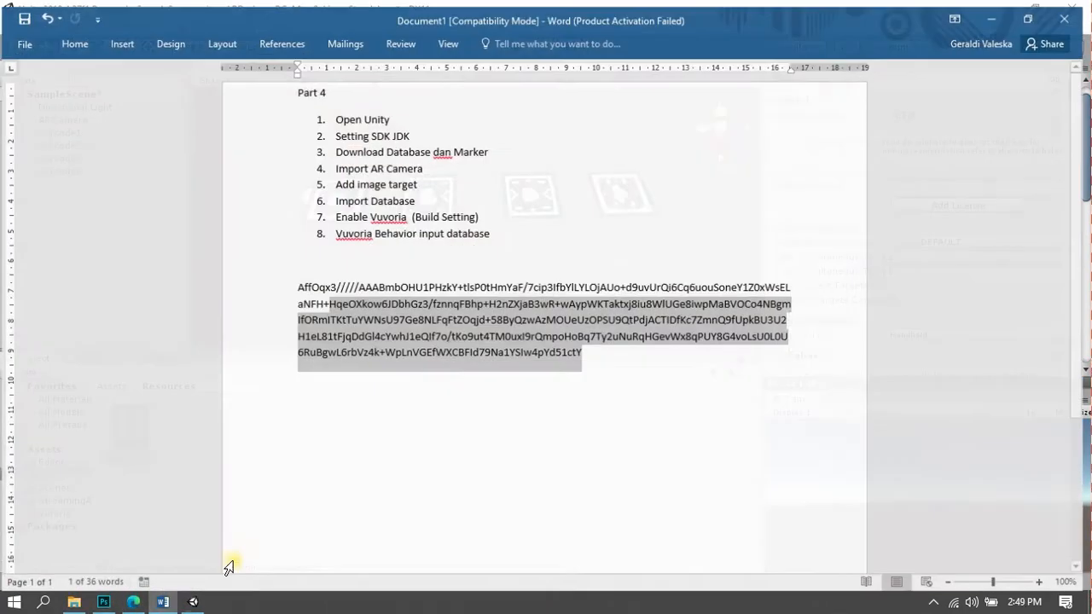
click(600, 349)
drag(584, 348, 325, 287)
right_click(325, 287)
click(361, 313)
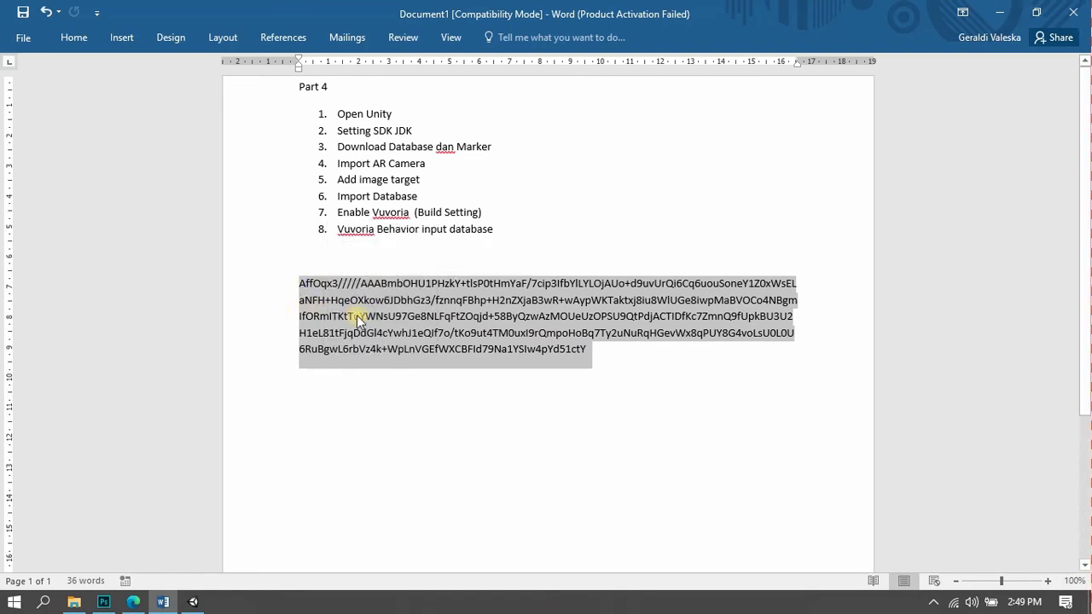
- Return to Unity and paste the copied licence key into the Vuforia configuration's App License Key field
click(192, 601)
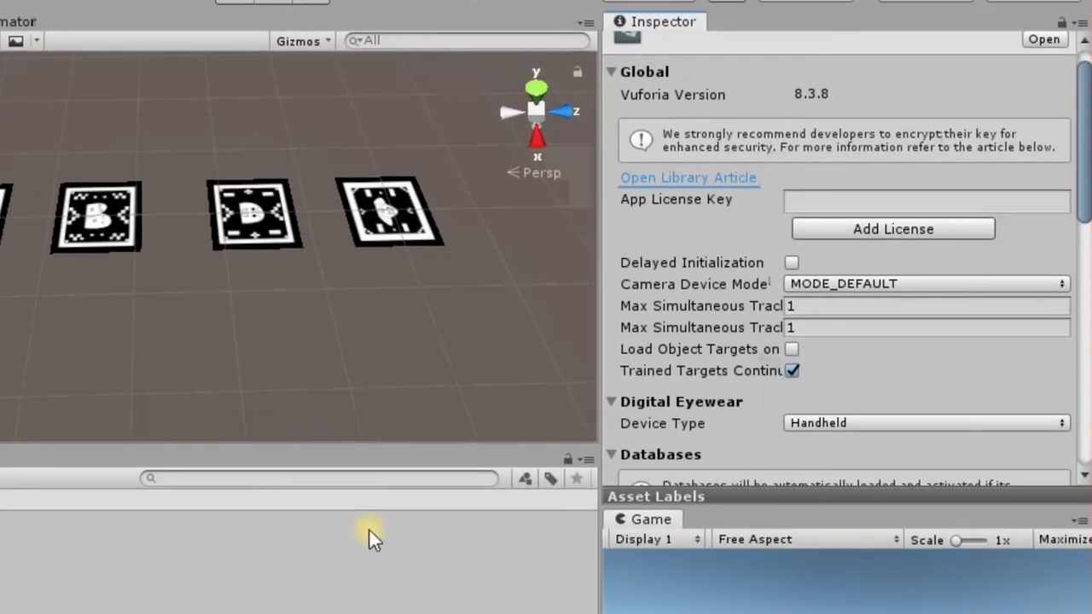
click(824, 202)
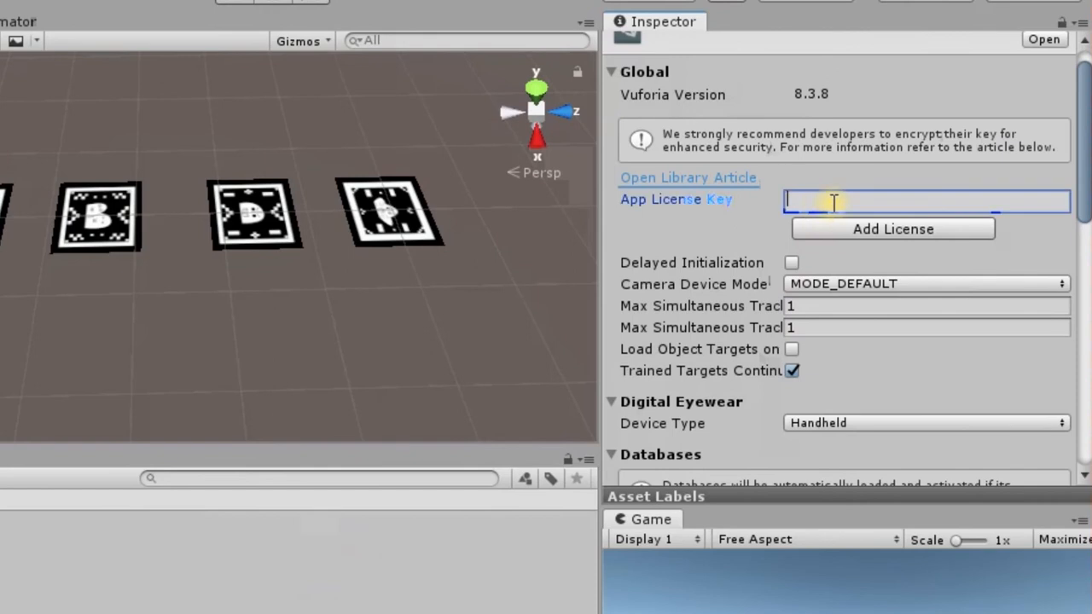
key(ctrl+v)
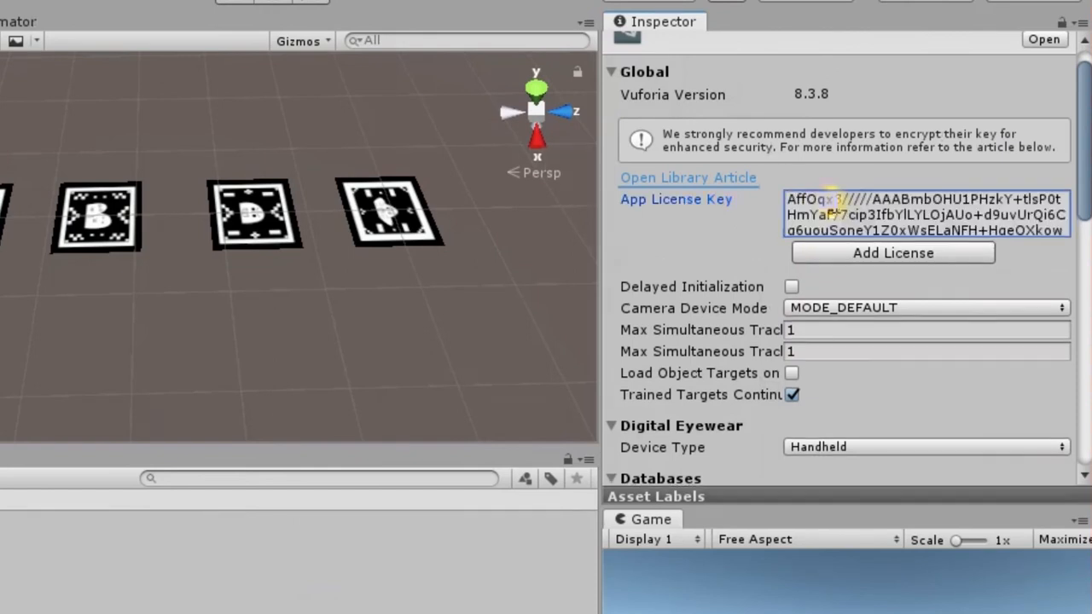
click(904, 251)
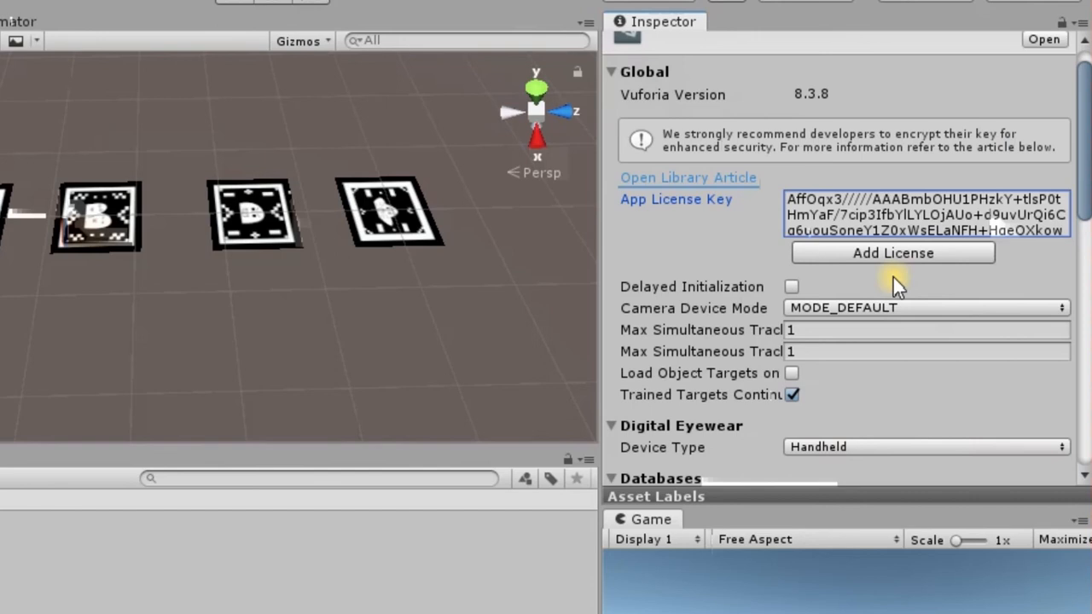
- Examine the Camera Device Mode options and review the Vuforia configuration from the databases down to the Webcam section
scroll(893, 277, down, 2)
click(894, 232)
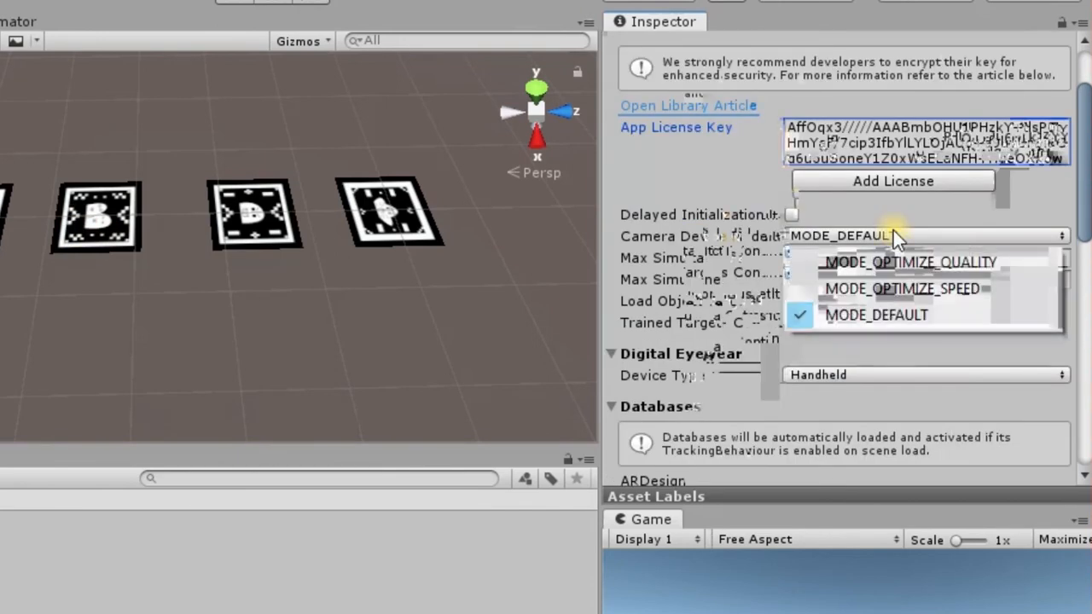
click(901, 234)
scroll(908, 319, down, 4)
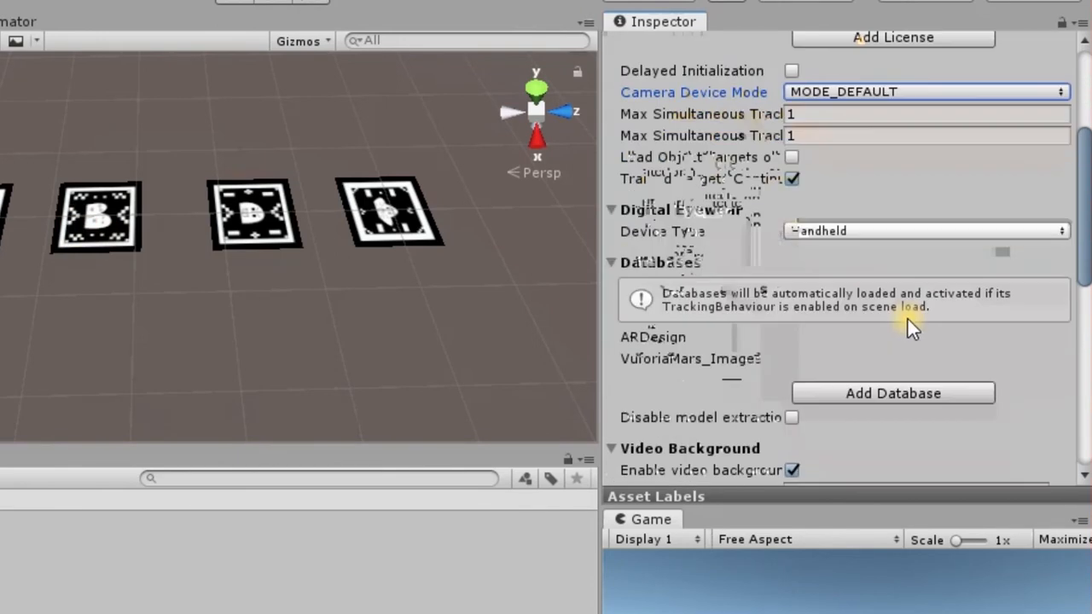
scroll(709, 245, down, 2)
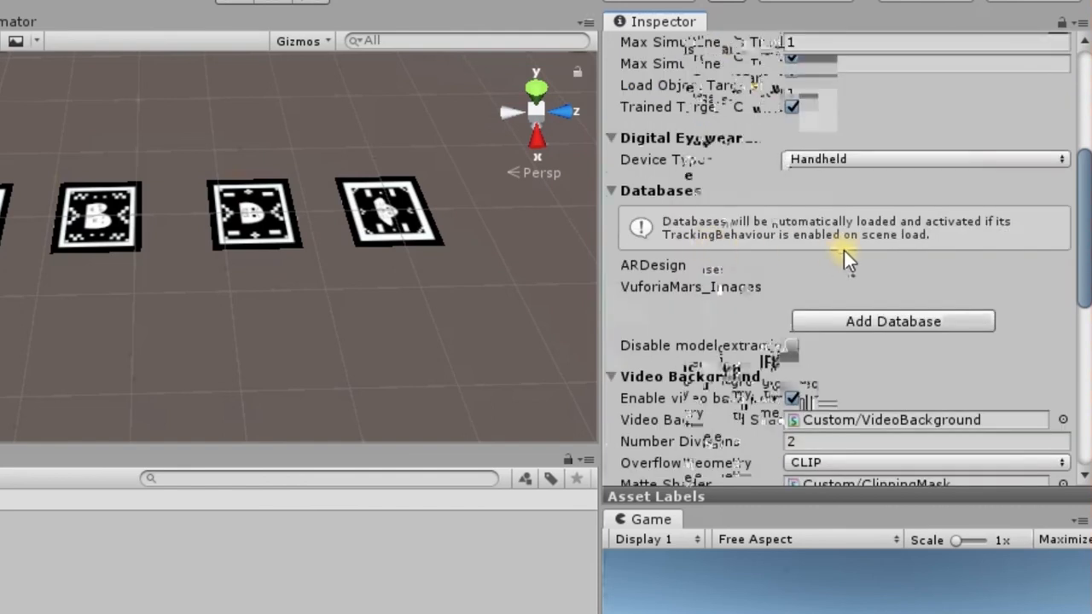
scroll(853, 286, down, 10)
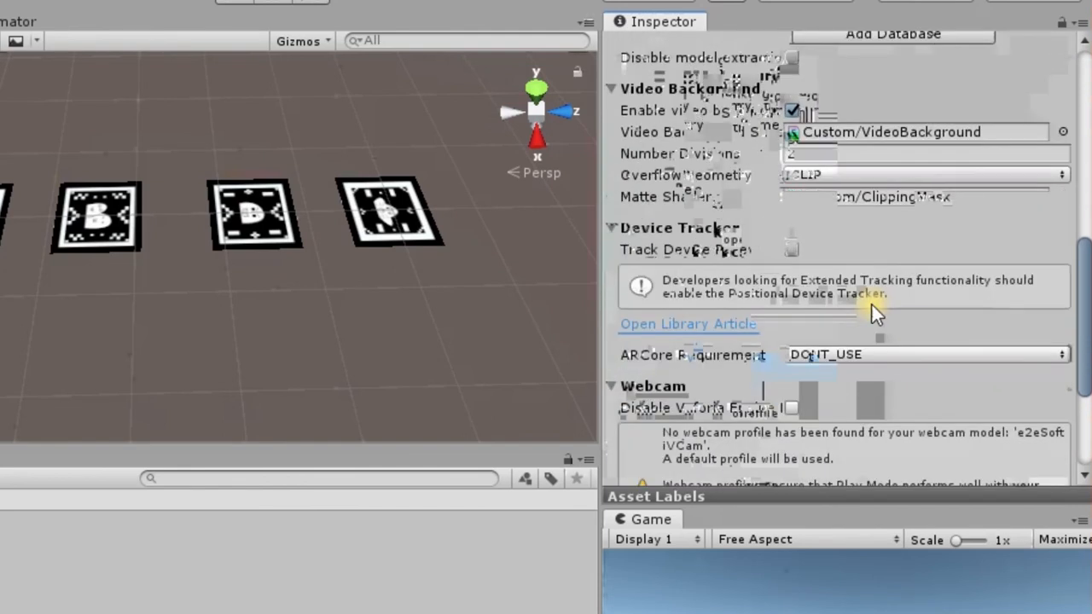
scroll(872, 304, down, 2)
scroll(872, 305, down, 2)
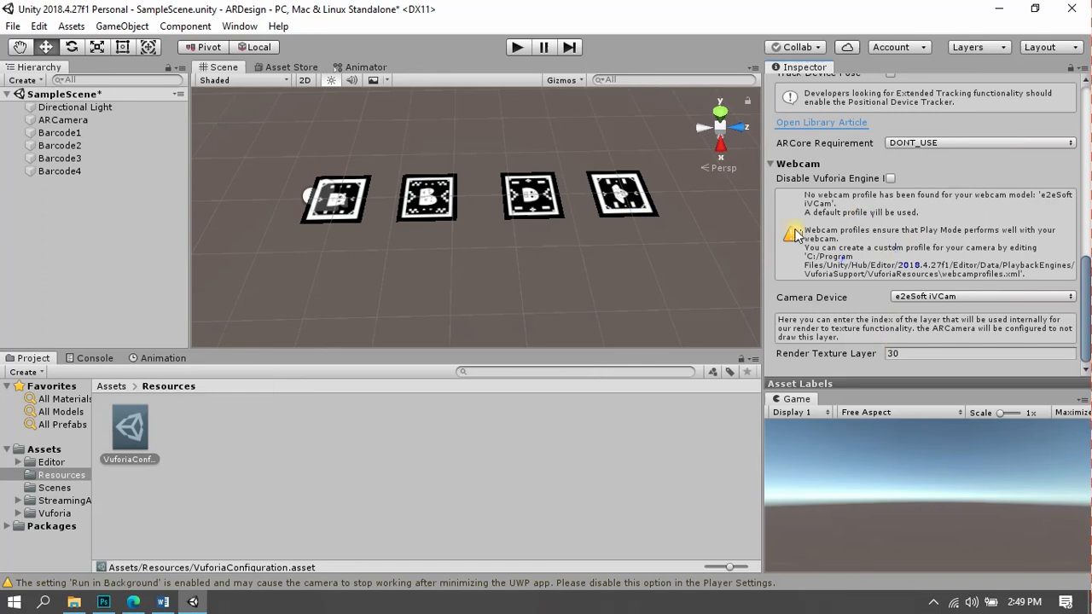
- Inspect the barcode targets in the scene and check the available Camera Device options for the webcam
scroll(602, 191, up, 3)
scroll(602, 192, up, 4)
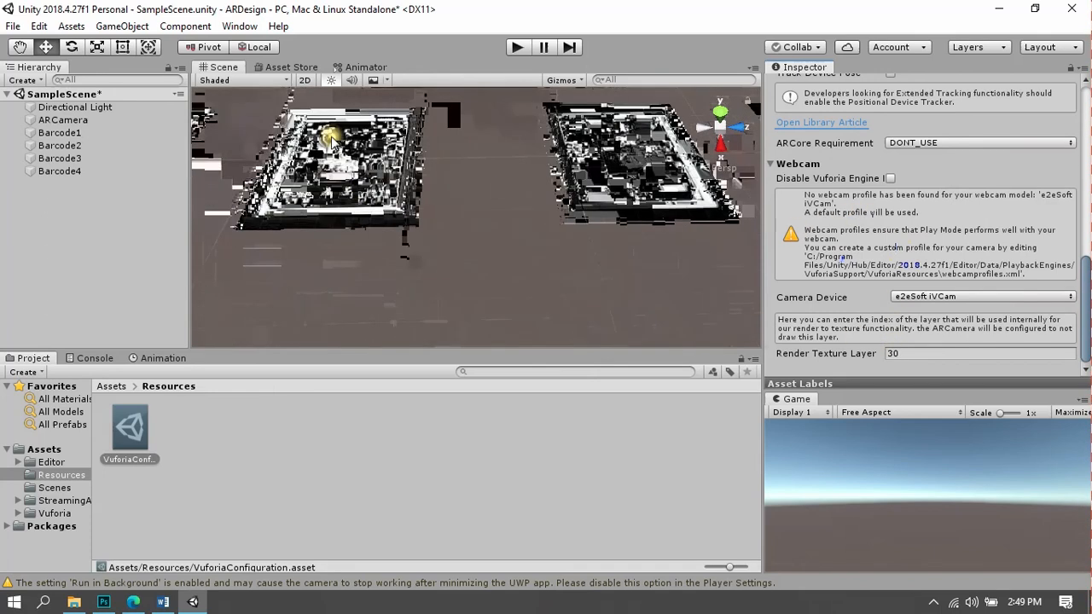
scroll(553, 209, down, 5)
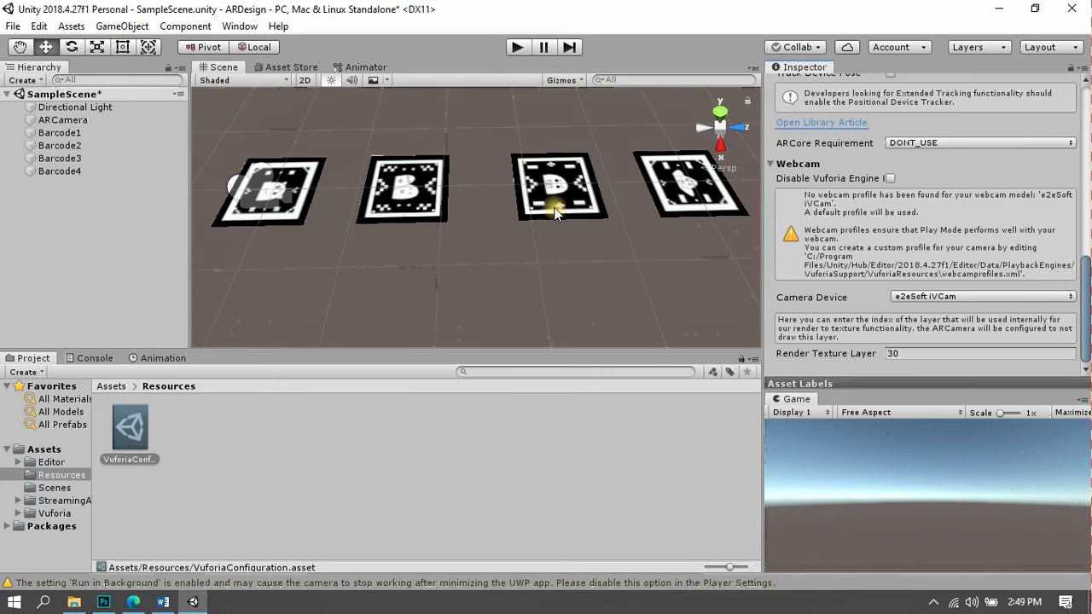
click(921, 301)
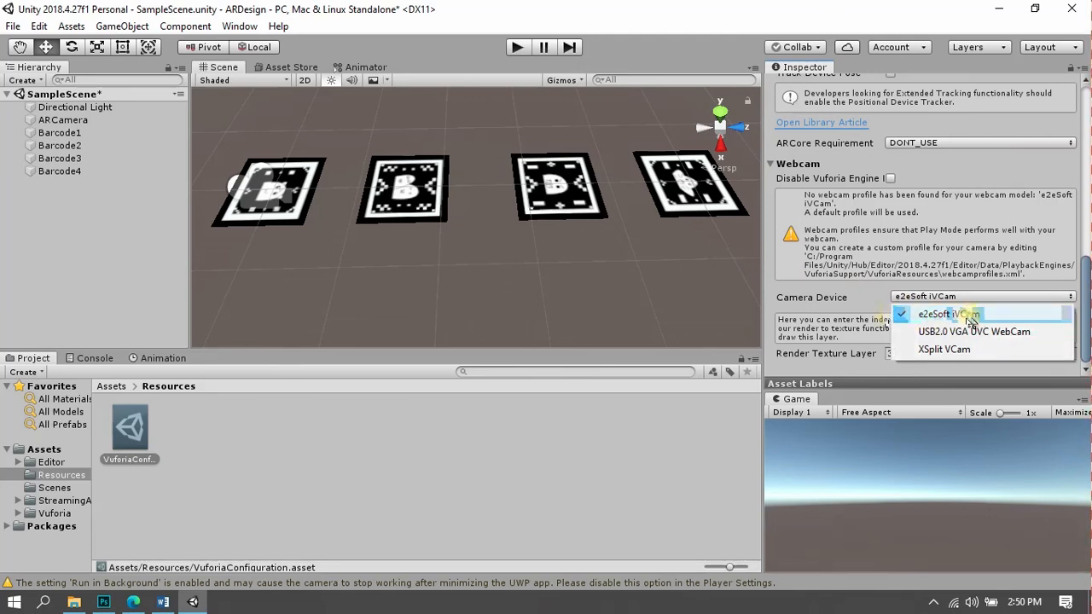
click(666, 294)
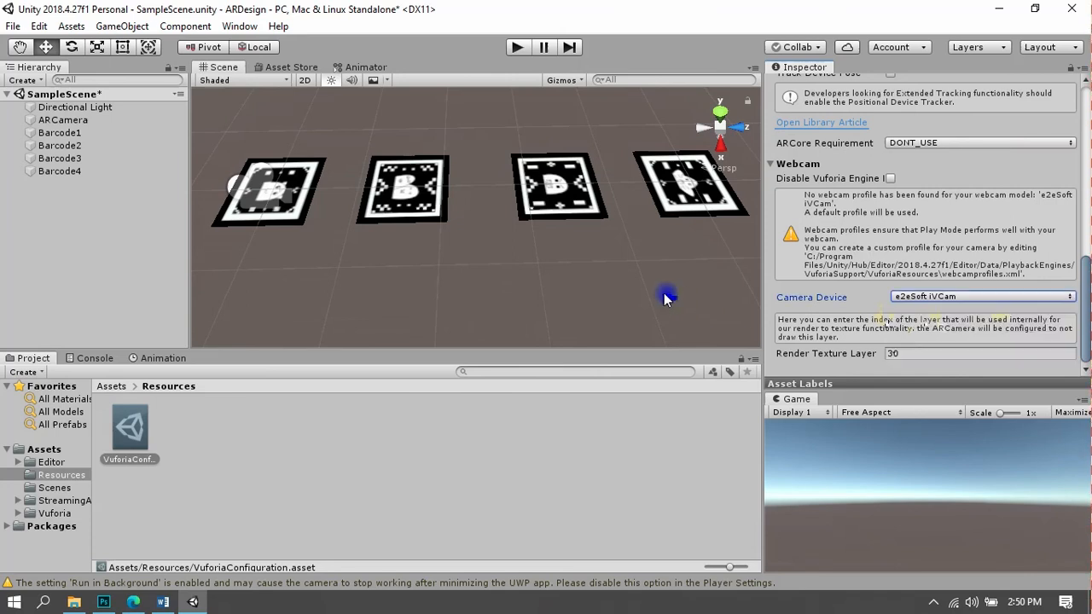
- Switch to Microsoft Edge, search the web for "ivcam pc download" and open Softonic's iVCam page at its download section
click(133, 602)
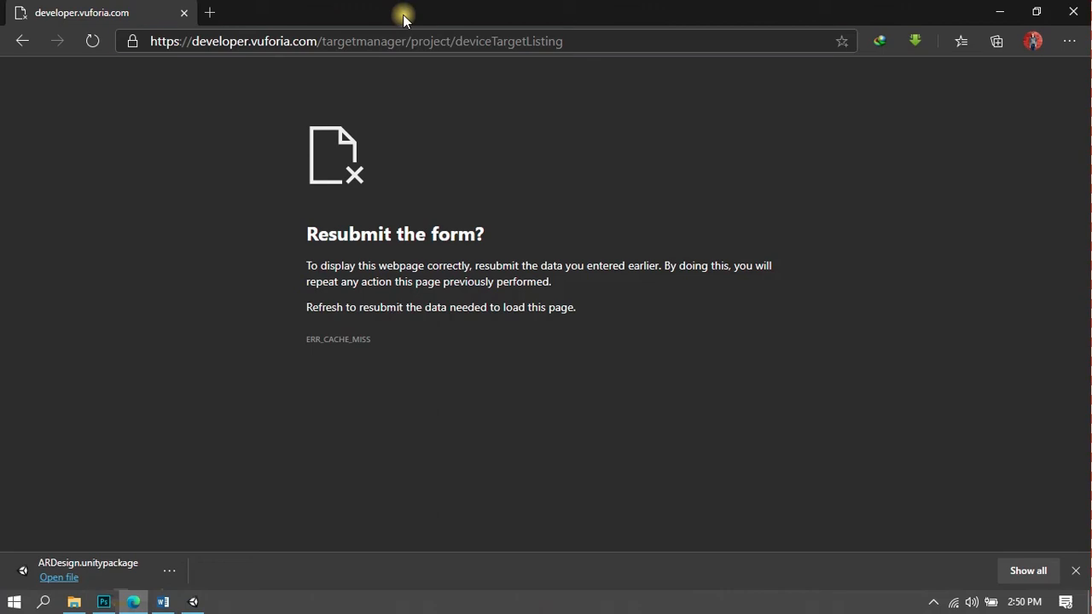
key(ctrl+l)
text(ivcam)
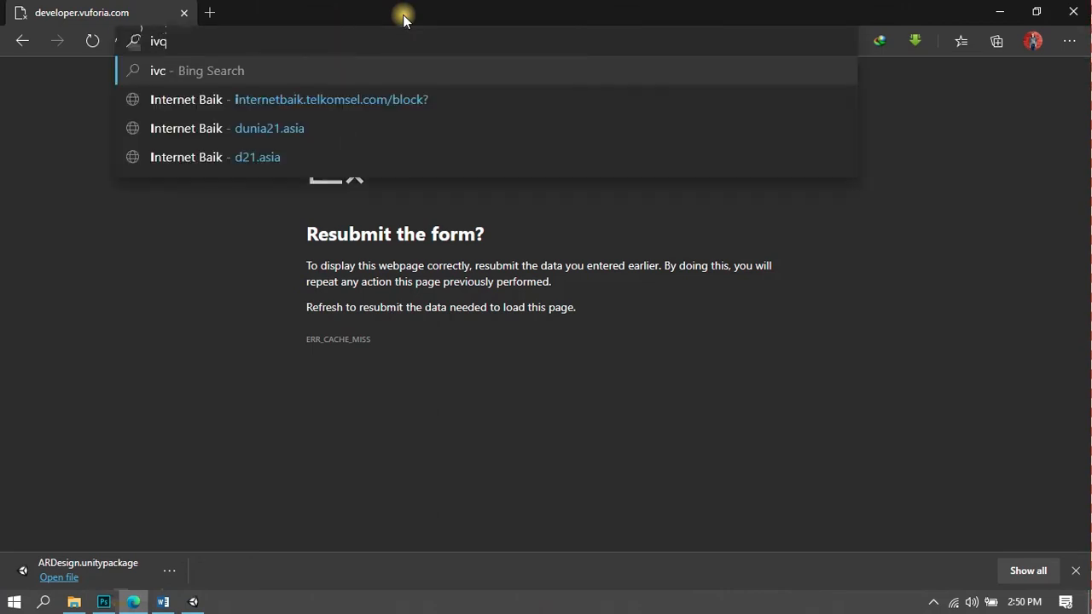
key(Down)
key(Down)
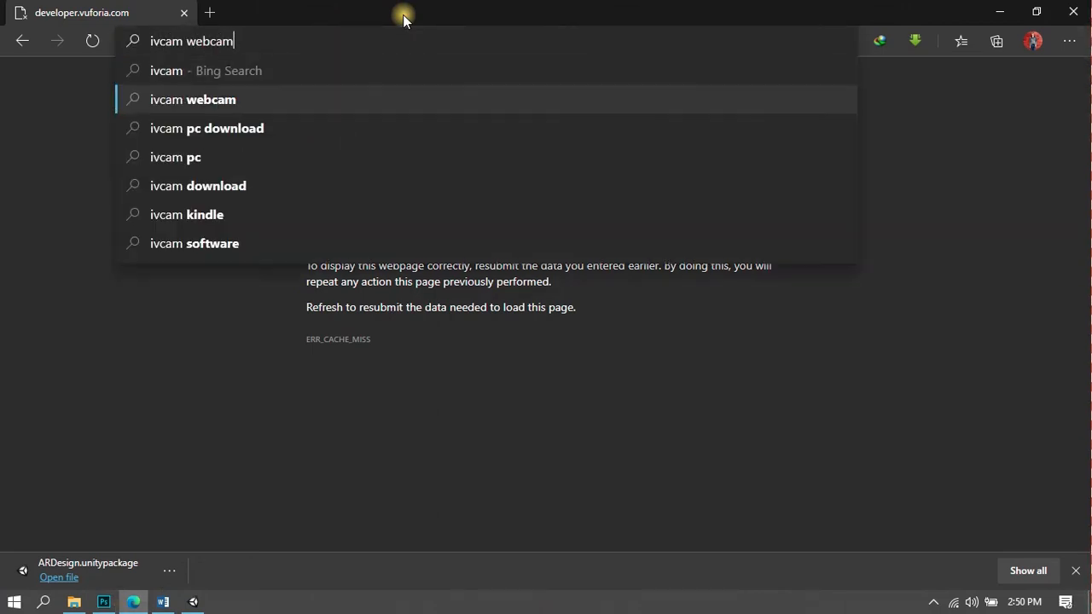
key(Return)
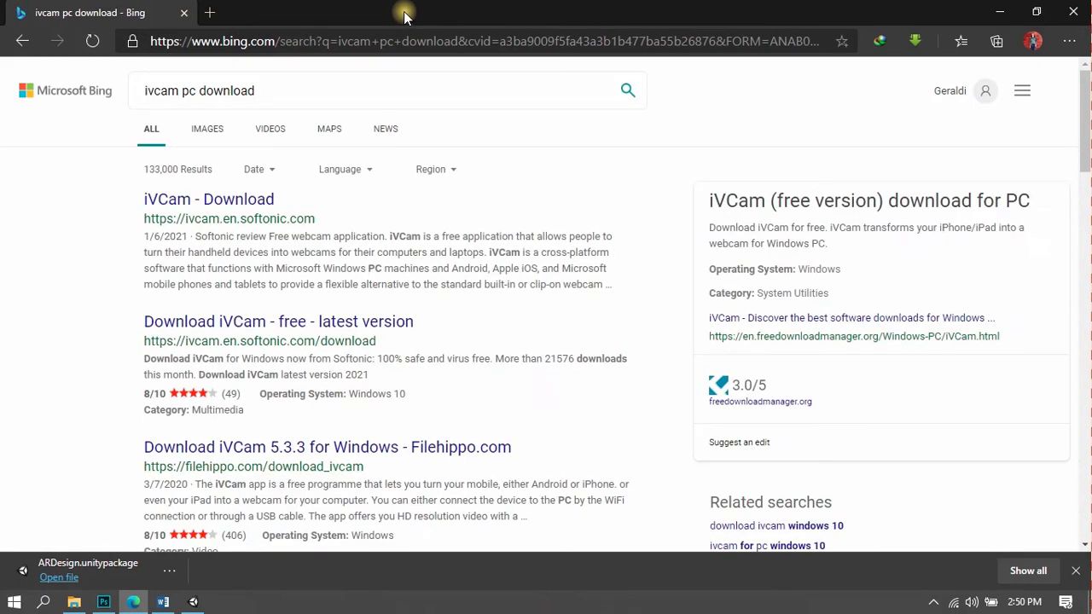
click(244, 201)
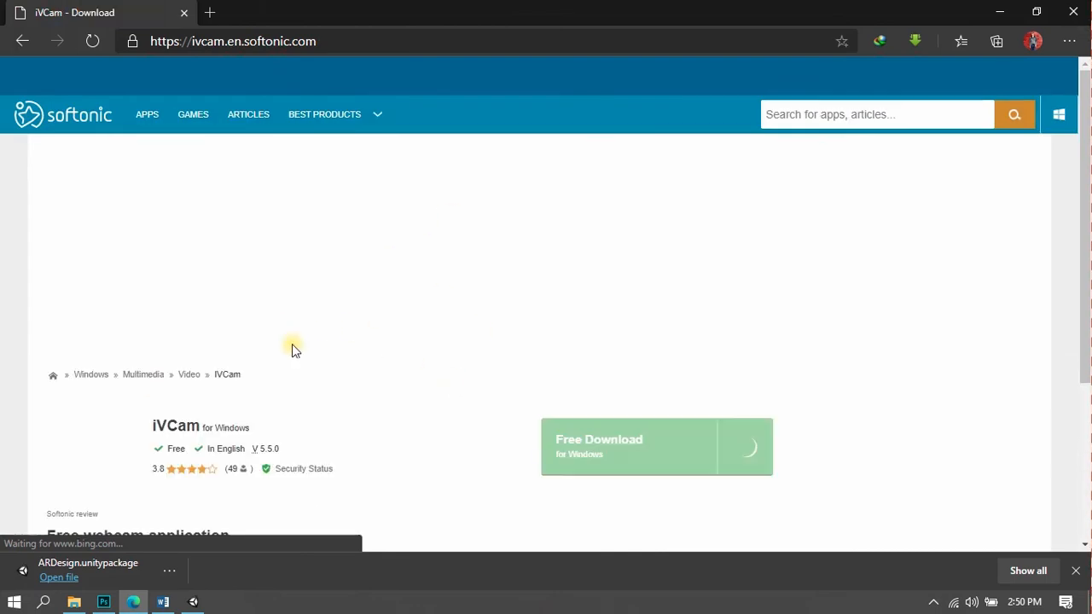
scroll(292, 350, down, 3)
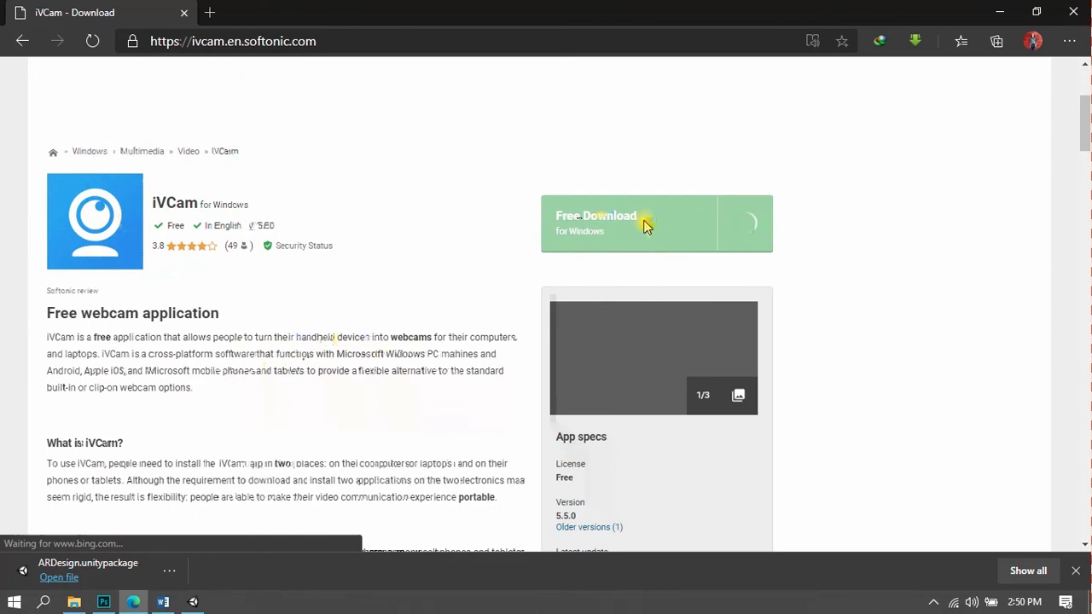
- Look up iVCam in the e2eSoft iVCam folder of the installed programs and return to the Softonic page
click(14, 601)
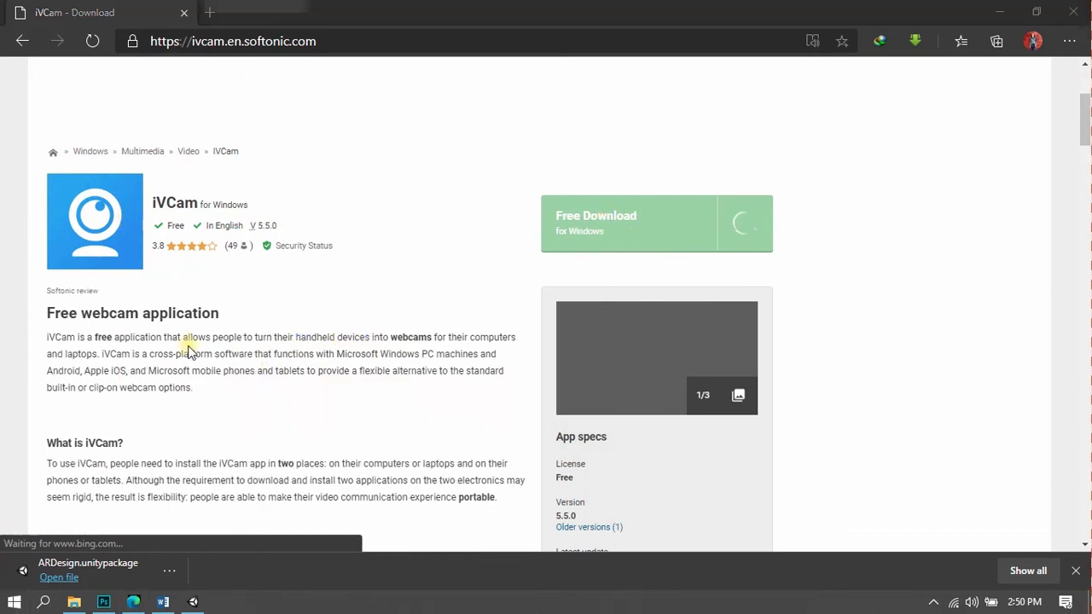
scroll(212, 341, down, 3)
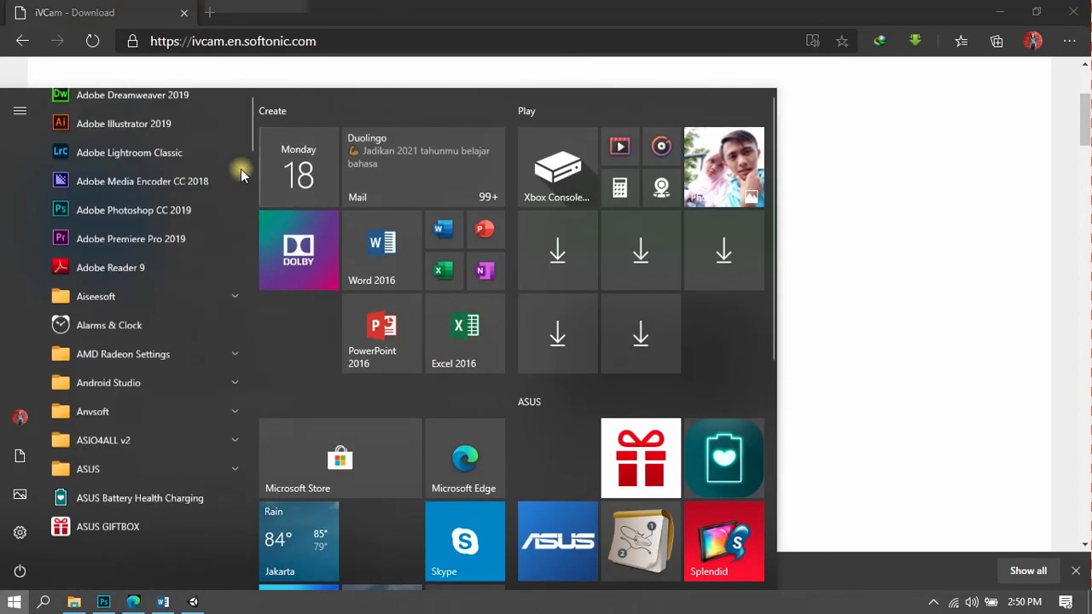
scroll(248, 142, down, 1)
drag(252, 162, 252, 227)
click(175, 383)
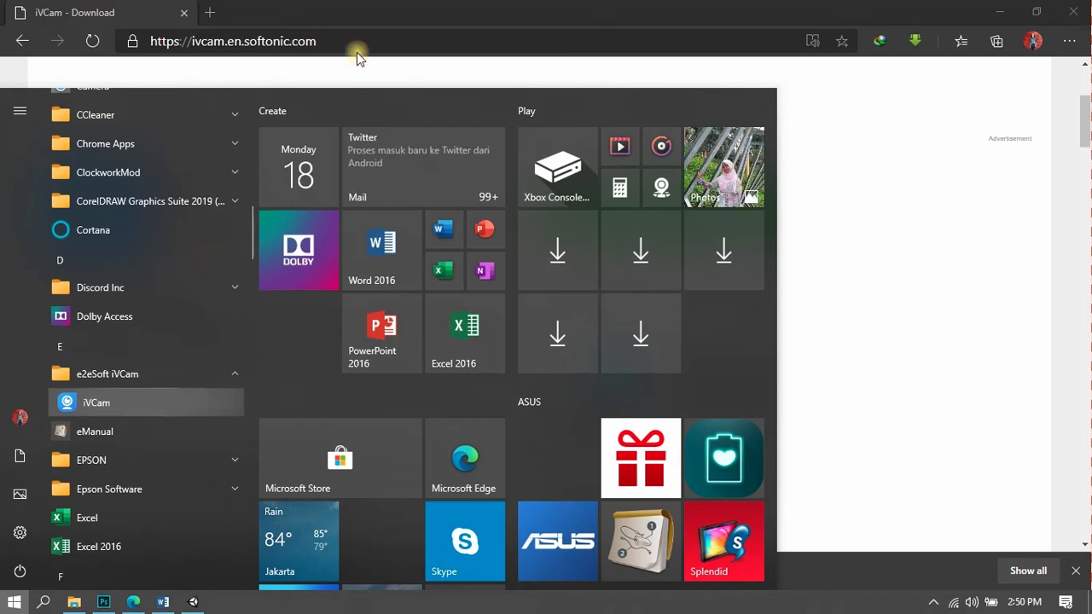
click(382, 16)
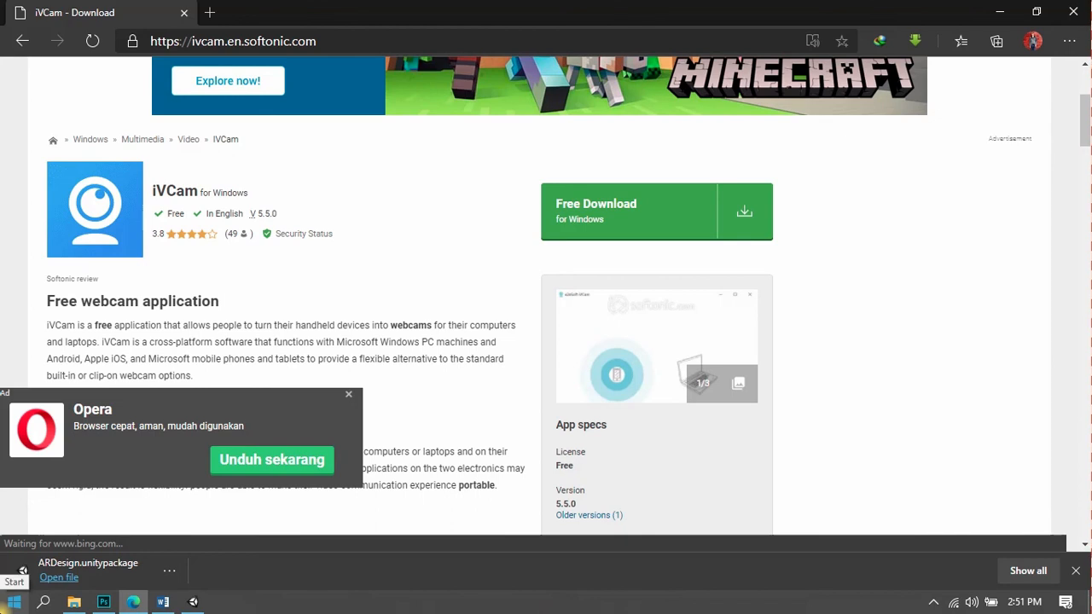
- Check Unity briefly, then search the web for "playstore" in Microsoft Edge and open the Google Play store
click(189, 604)
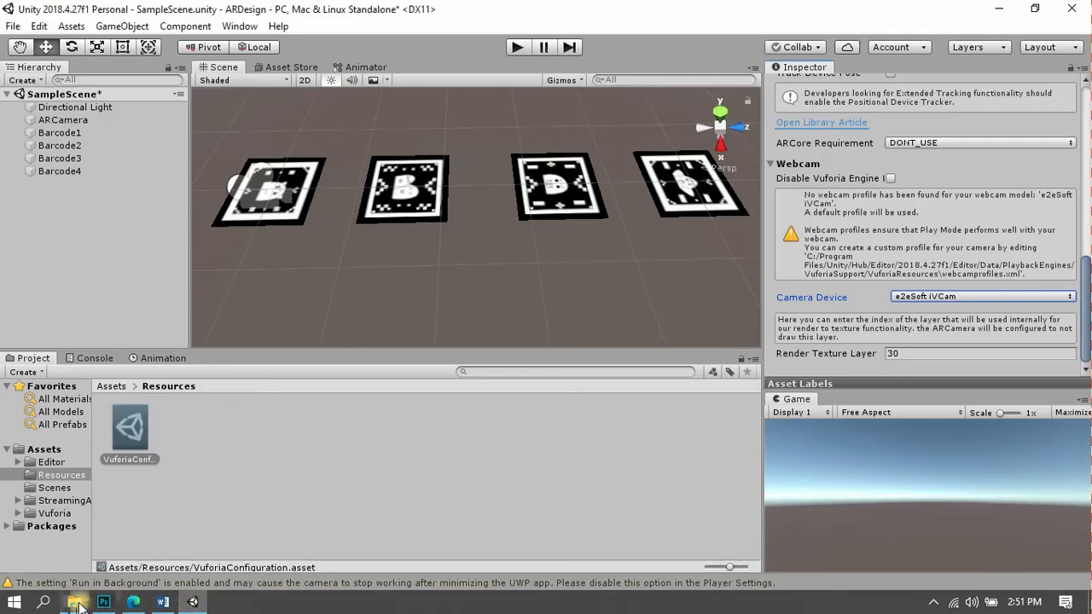
click(133, 602)
click(239, 42)
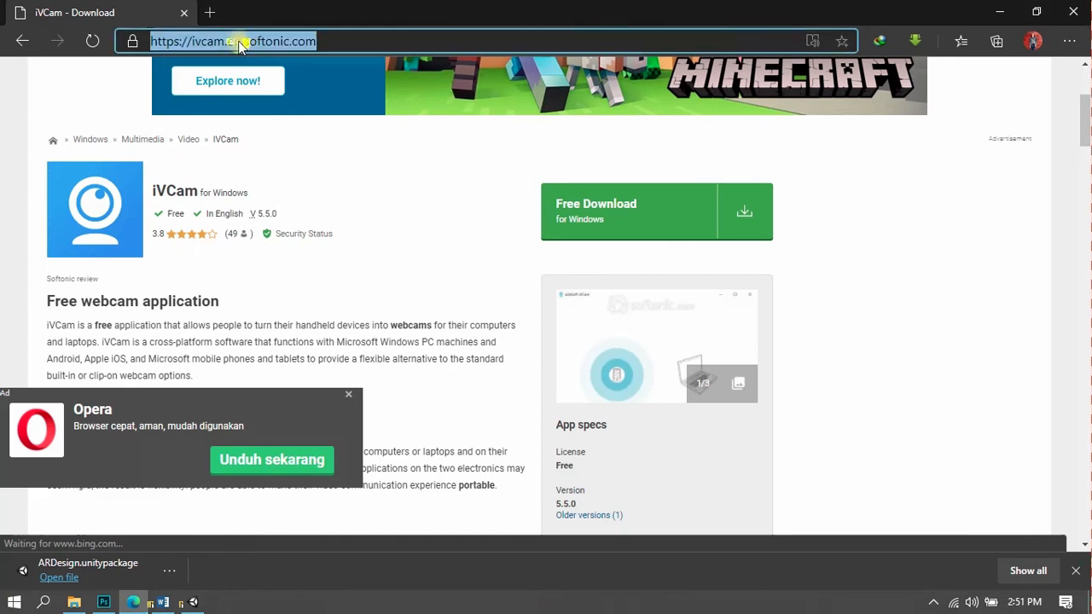
text(playstore)
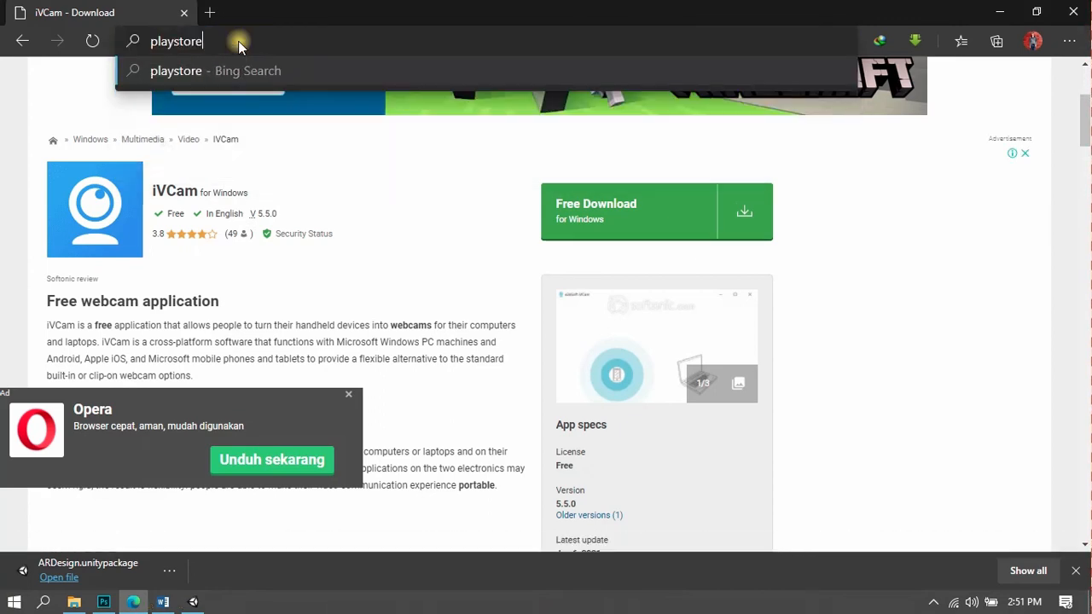
key(Return)
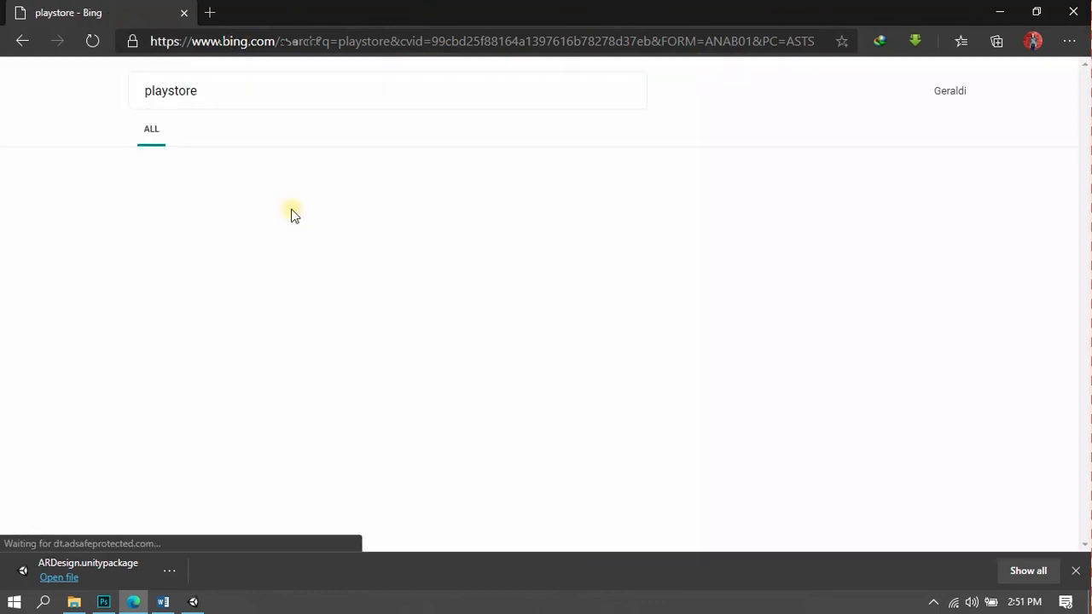
click(186, 203)
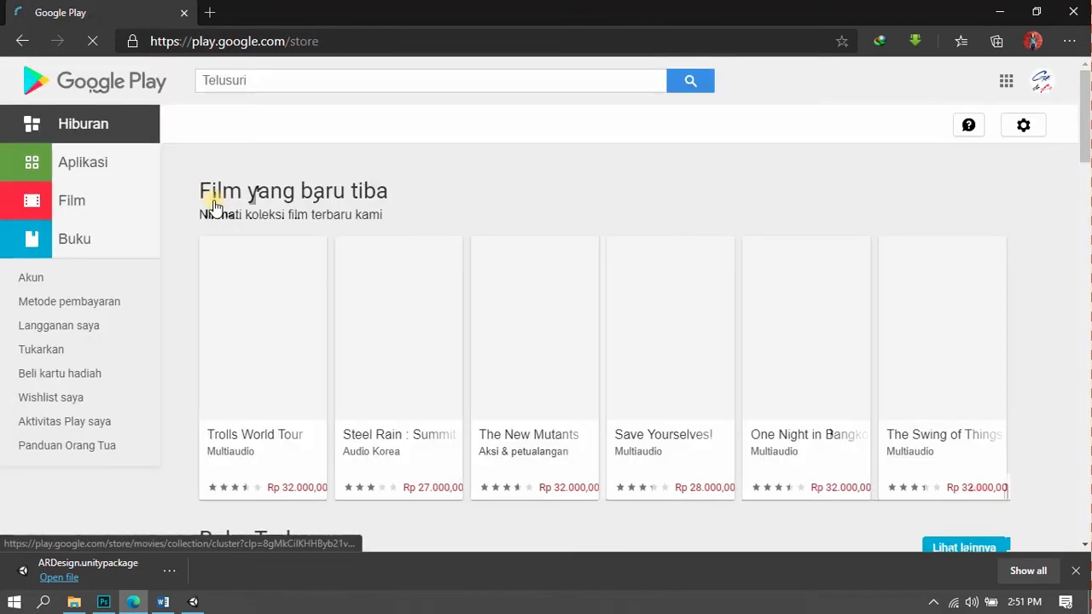
- Search the Google Play store for "ivcam" and open the iVCam Webcam app page by e2eSoft
click(334, 79)
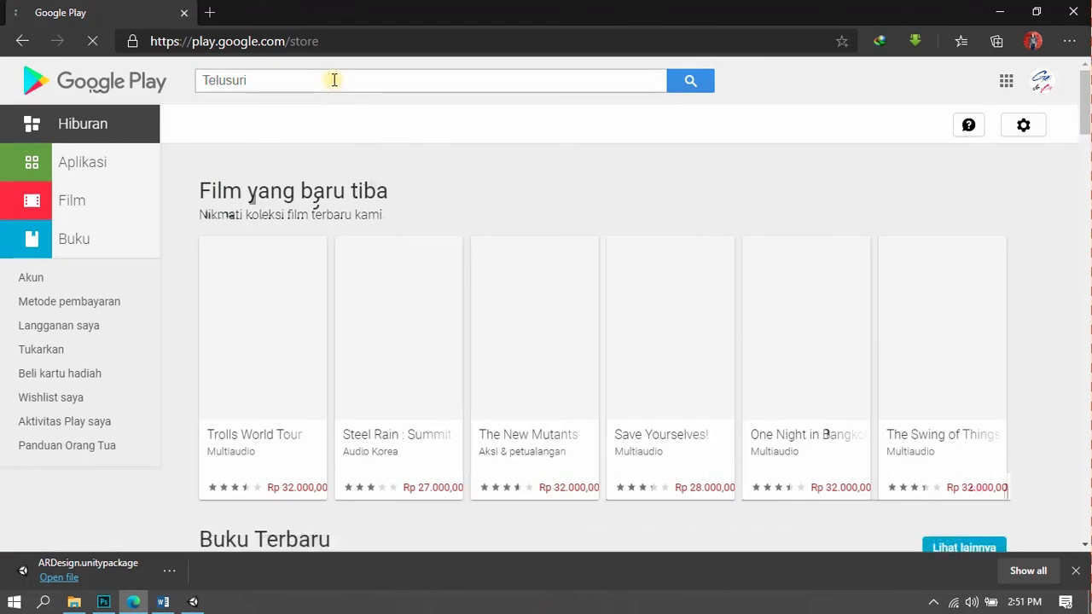
text(ivcam)
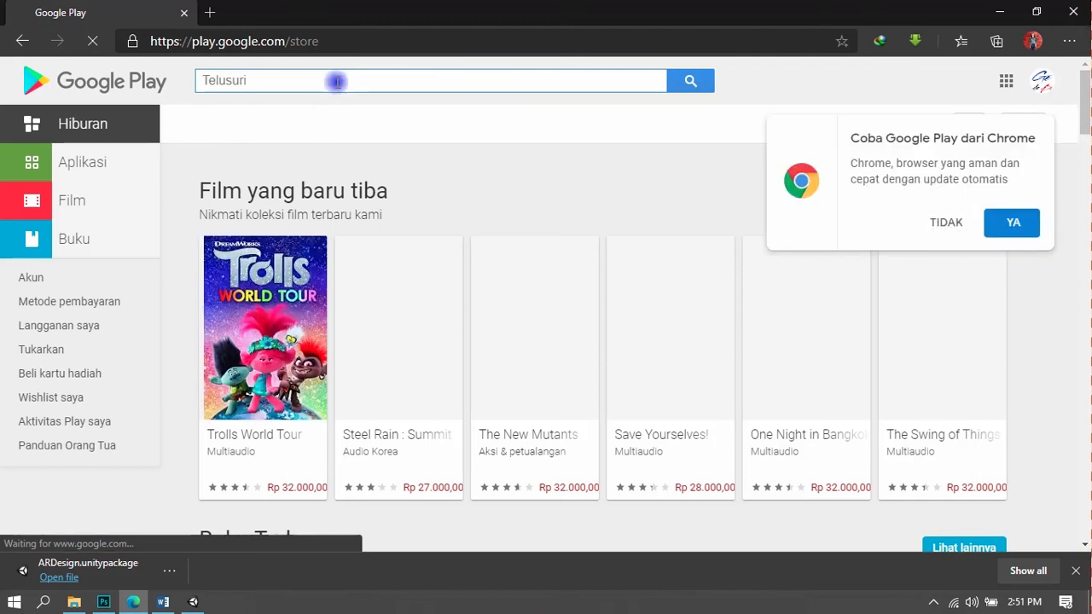
text(ivca)
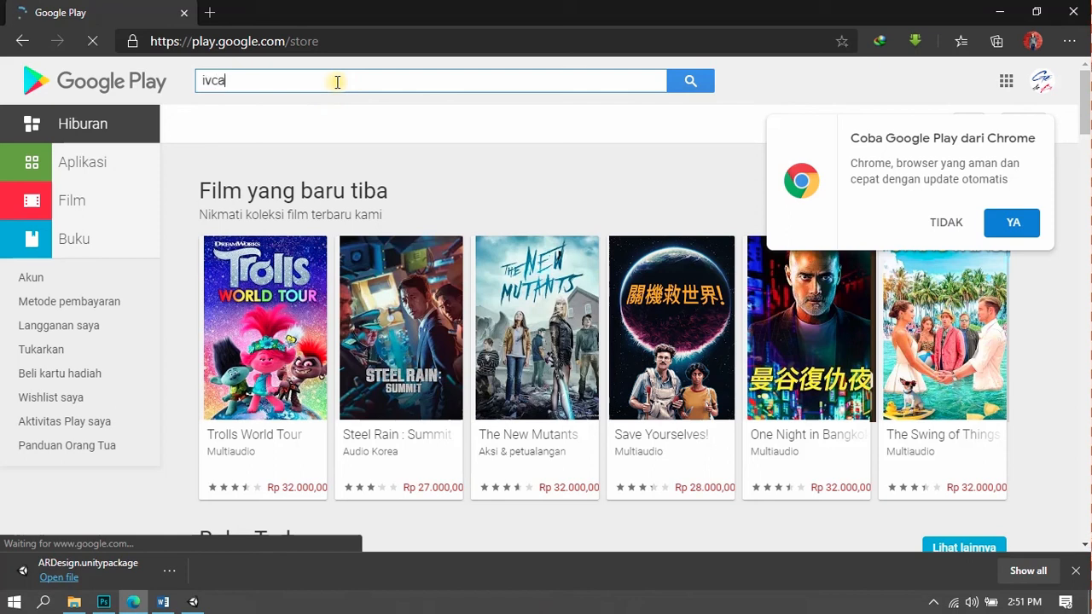
text(m)
key(Return)
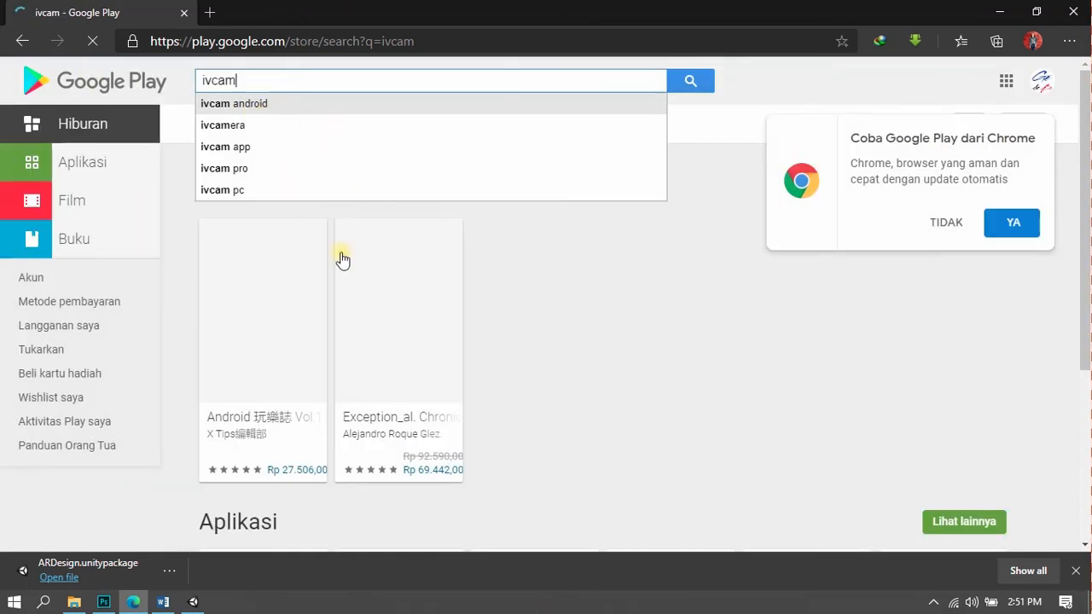
scroll(624, 452, down, 3)
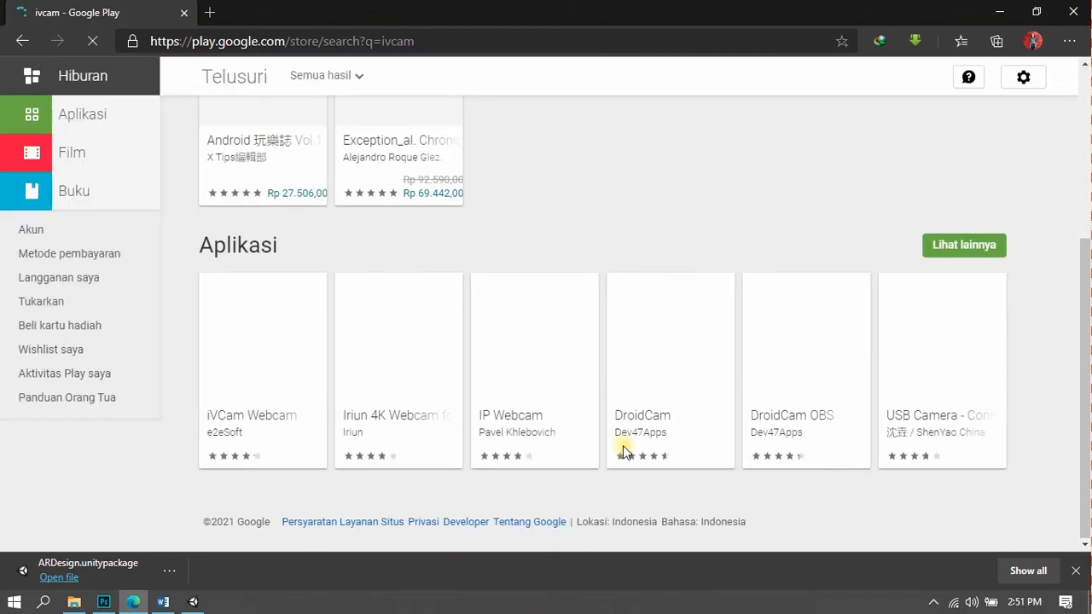
click(253, 416)
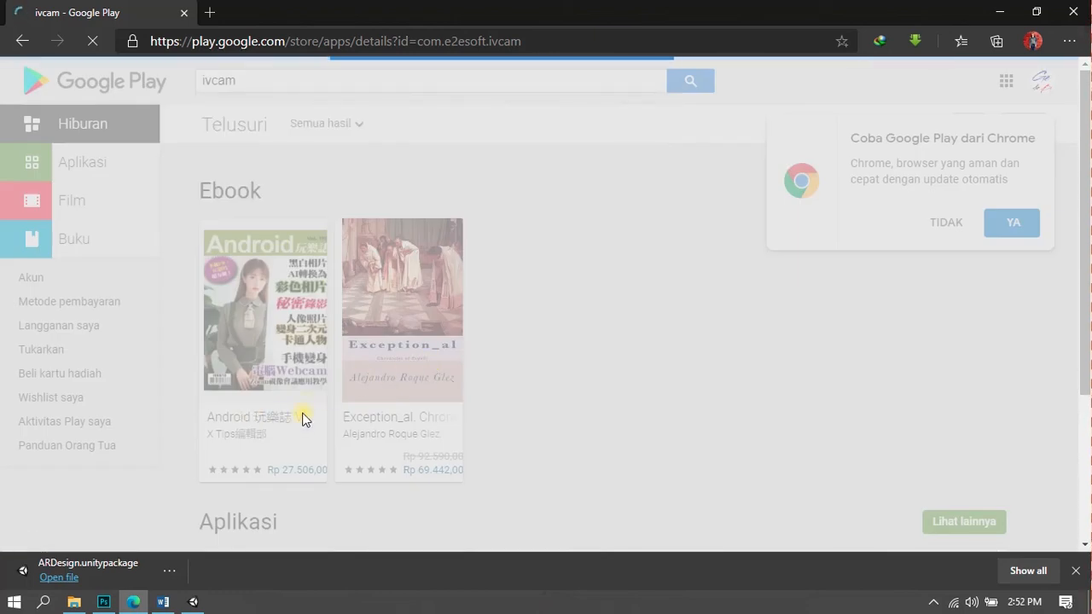
- Check Unity briefly, return to the iVCam Webcam page in Microsoft Edge, decline the Chrome suggestion and look over the app's details
mouse_move(196, 603)
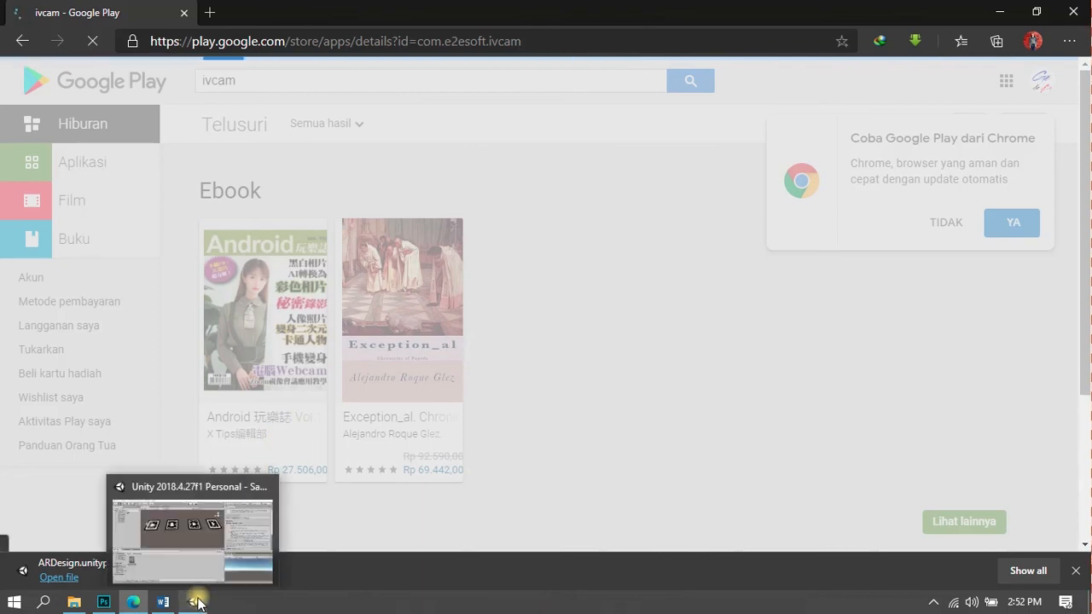
click(192, 529)
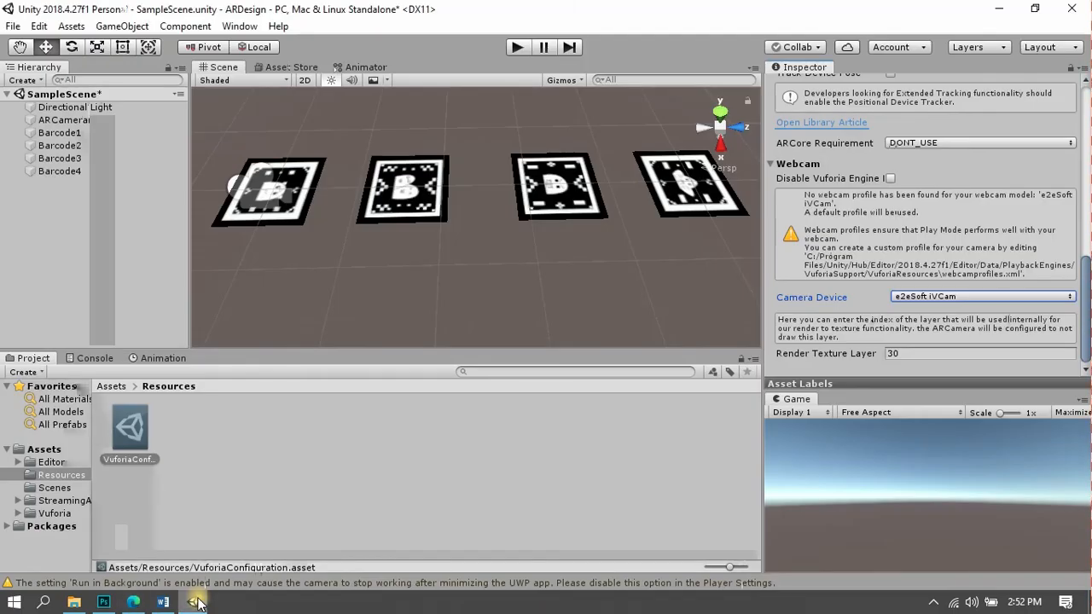
click(145, 601)
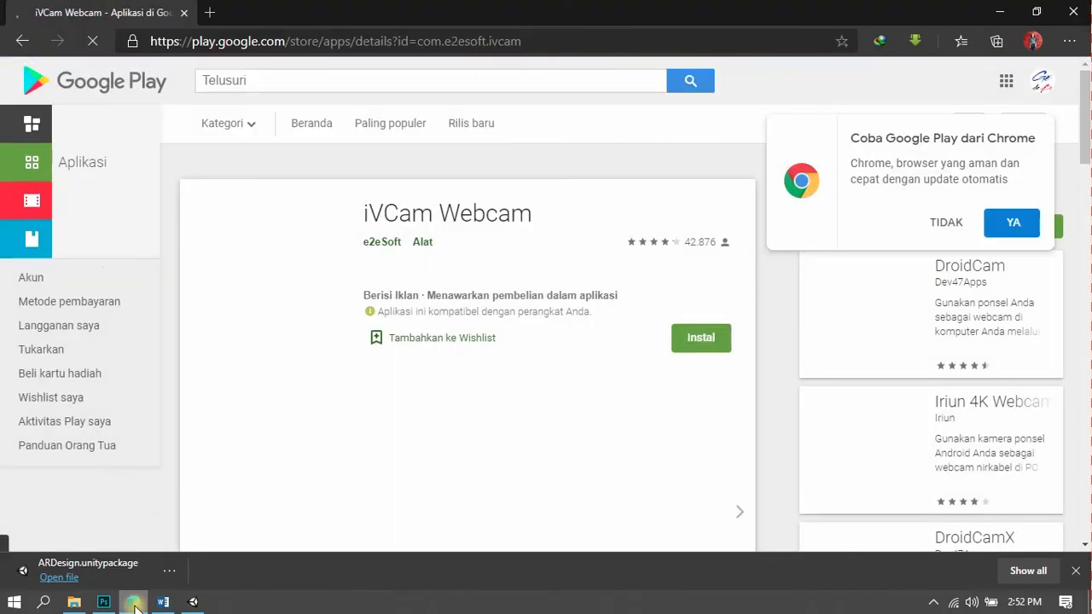
click(944, 225)
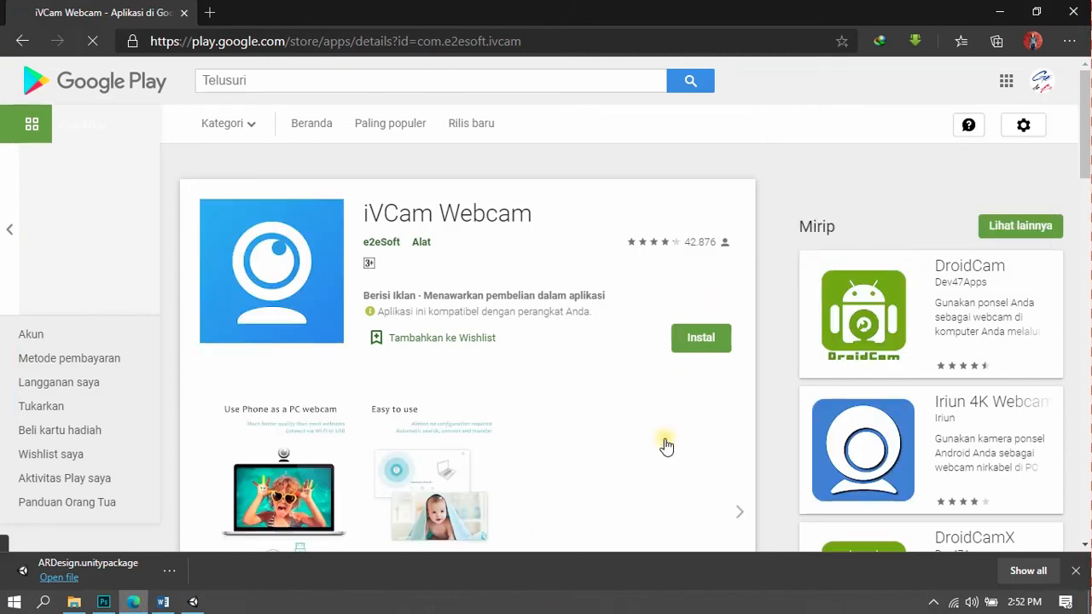
scroll(663, 444, down, 1)
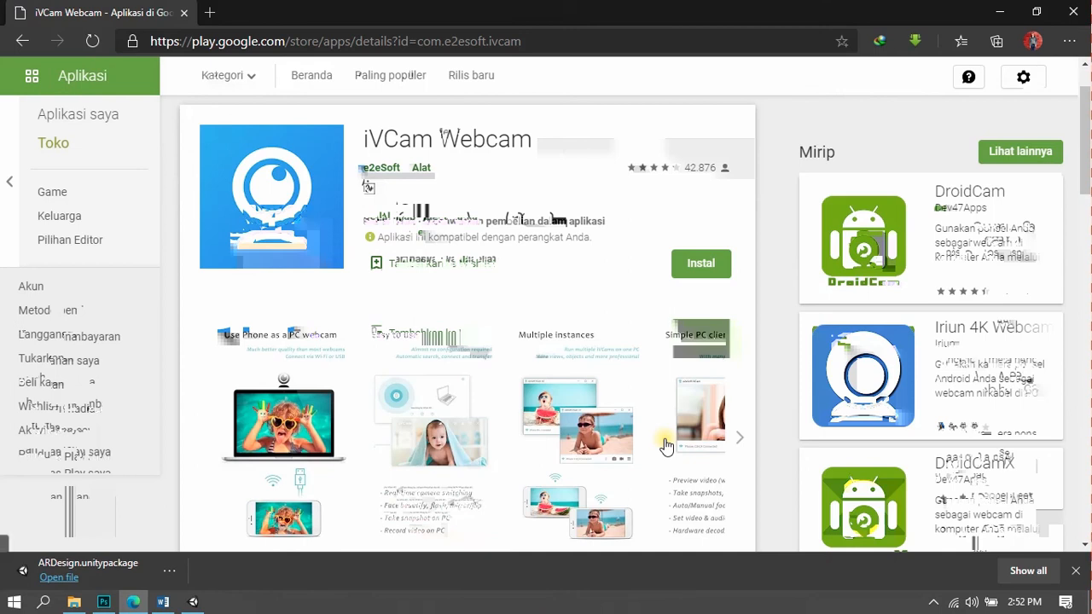
scroll(666, 443, down, 1)
scroll(772, 444, up, 1)
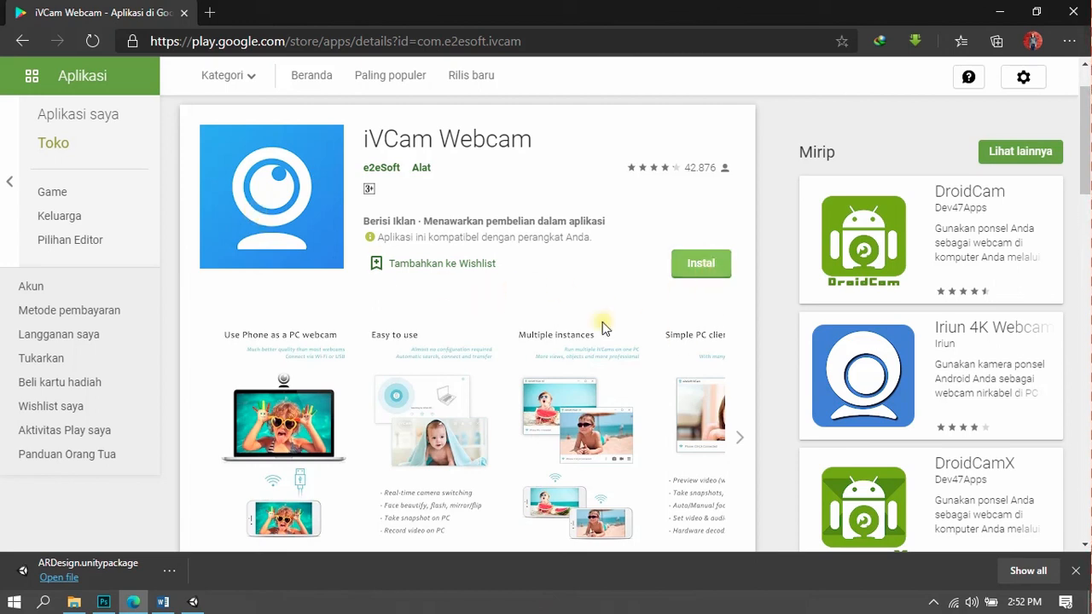
- Switch to Unity, choose e2eSoft iVCam as the Vuforia webcam's Camera Device and deselect the VuforiaConfiguration asset
click(191, 603)
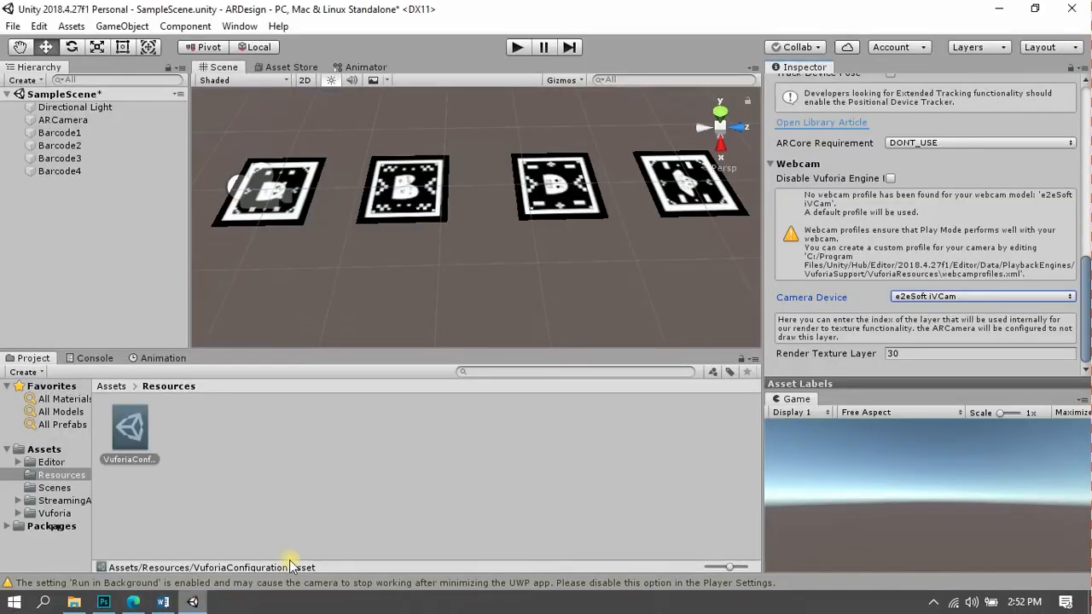
click(954, 296)
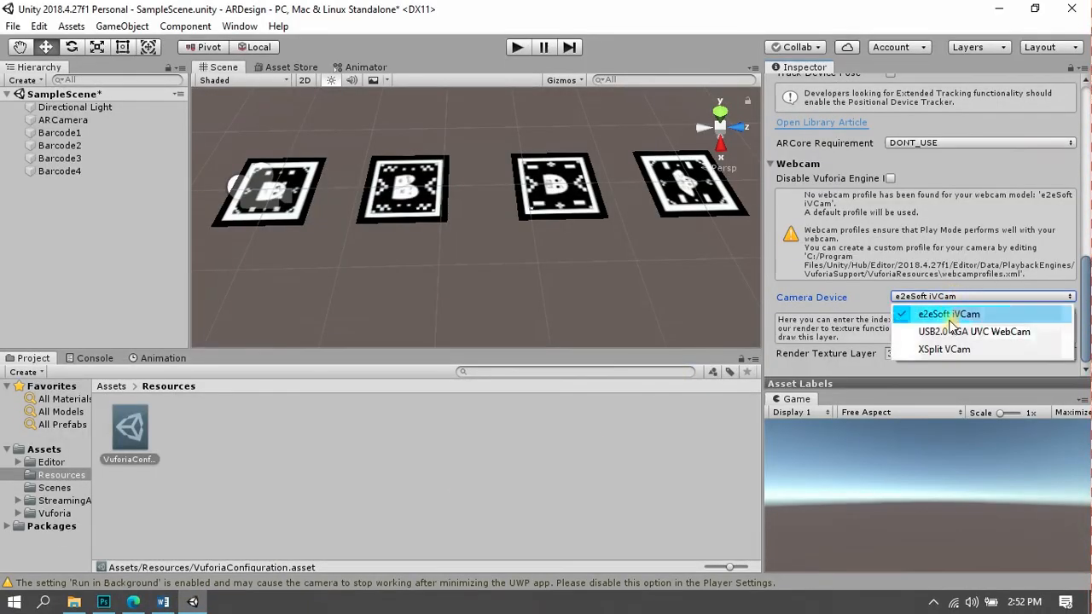
click(950, 317)
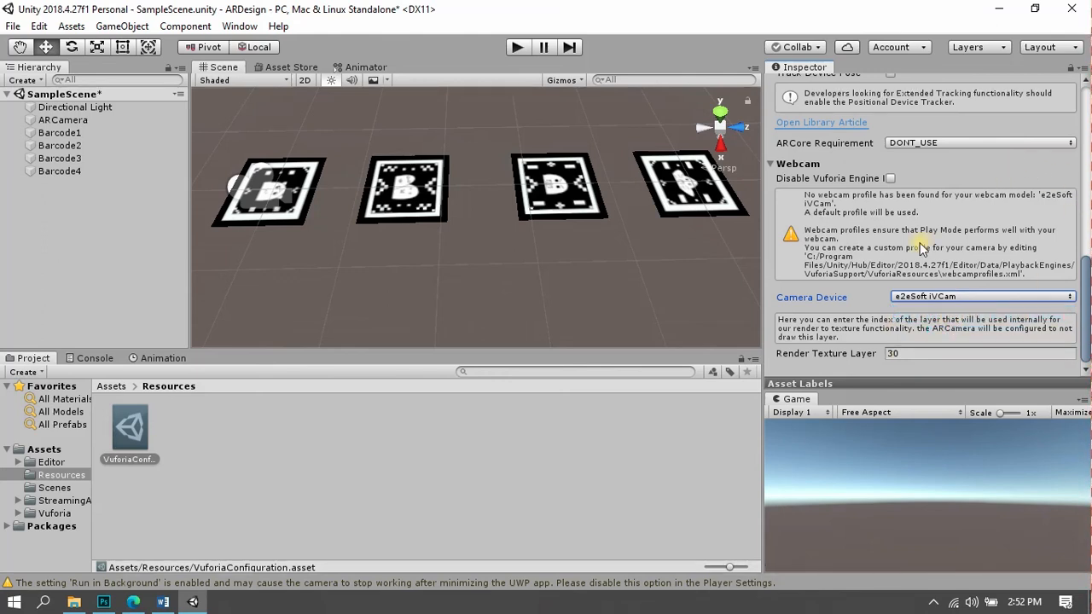
scroll(920, 246, up, 15)
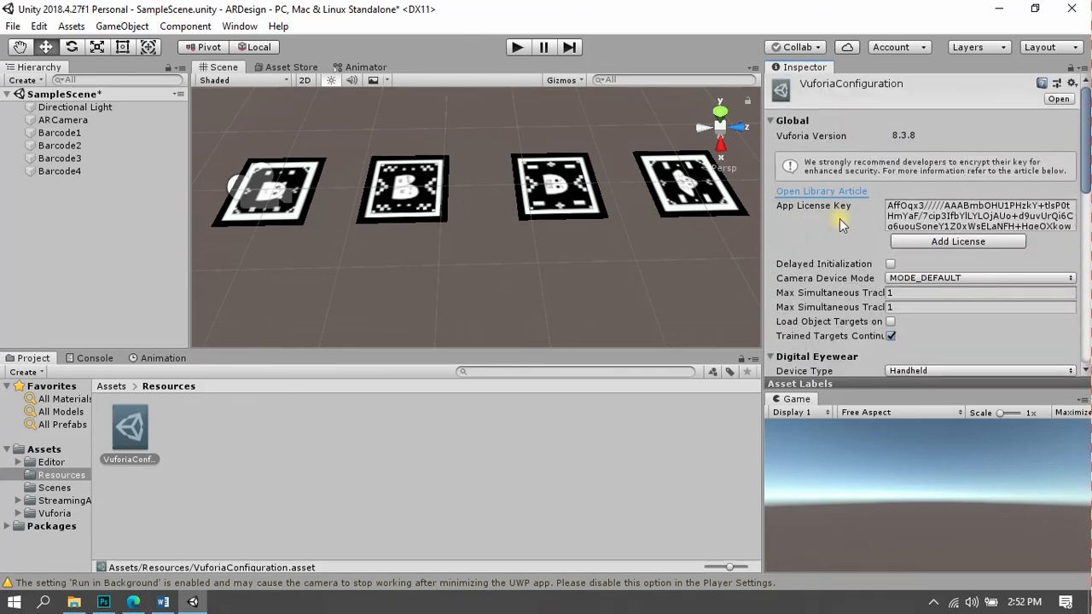
click(419, 424)
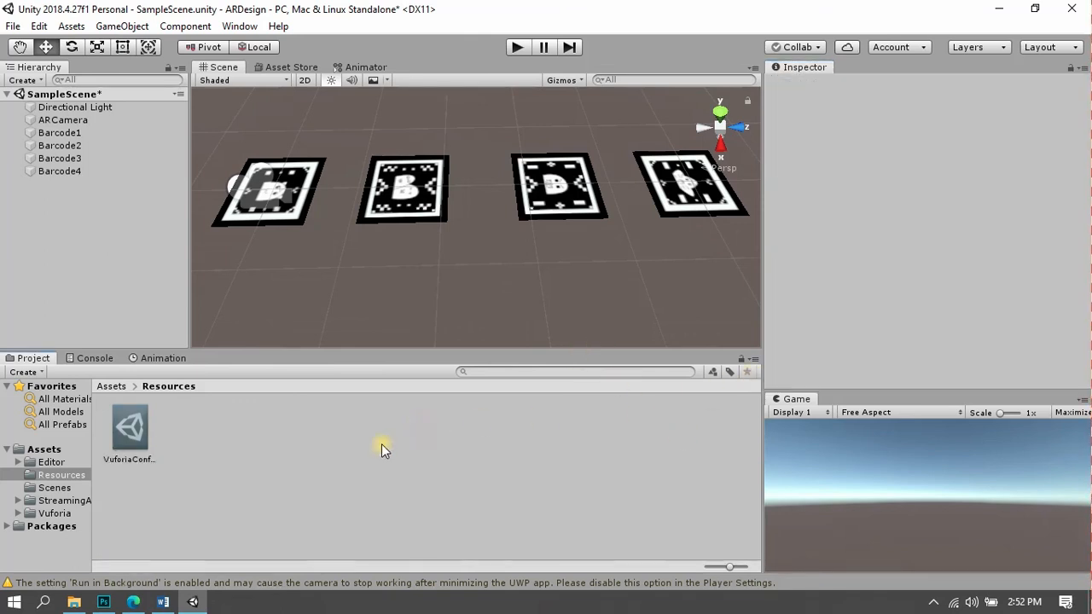
- Import the Blender models Balok, Kubus, Limas Segitiga, Prisma Segilima and Prisma Segitiga from Augmented Reality Folder into Unity's Scenes folder
click(74, 601)
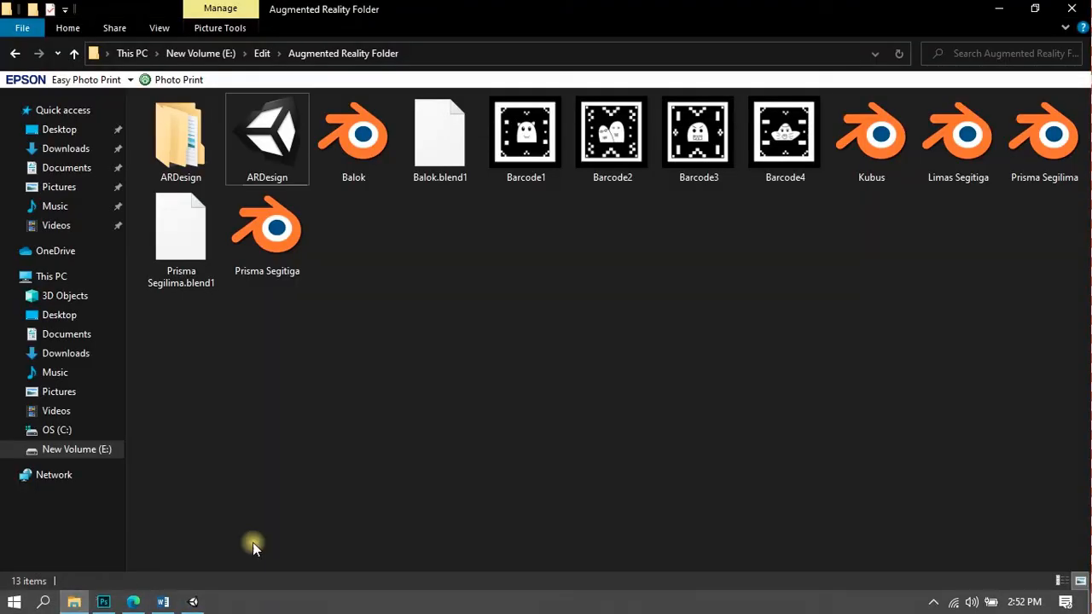
click(862, 171)
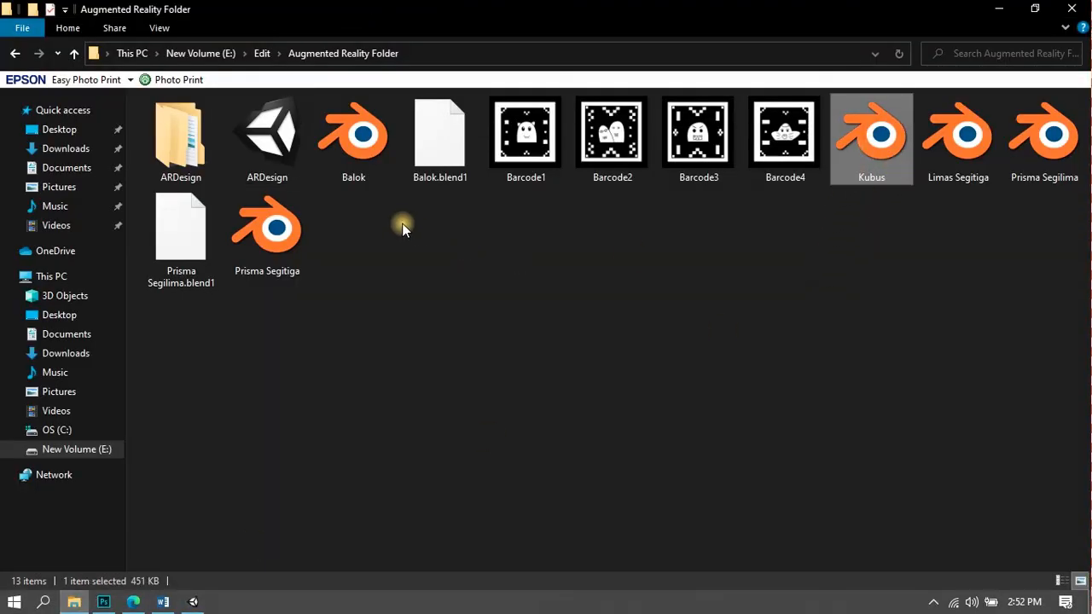
ctrl+click(336, 147)
ctrl+click(962, 166)
ctrl+click(1046, 140)
ctrl+click(267, 230)
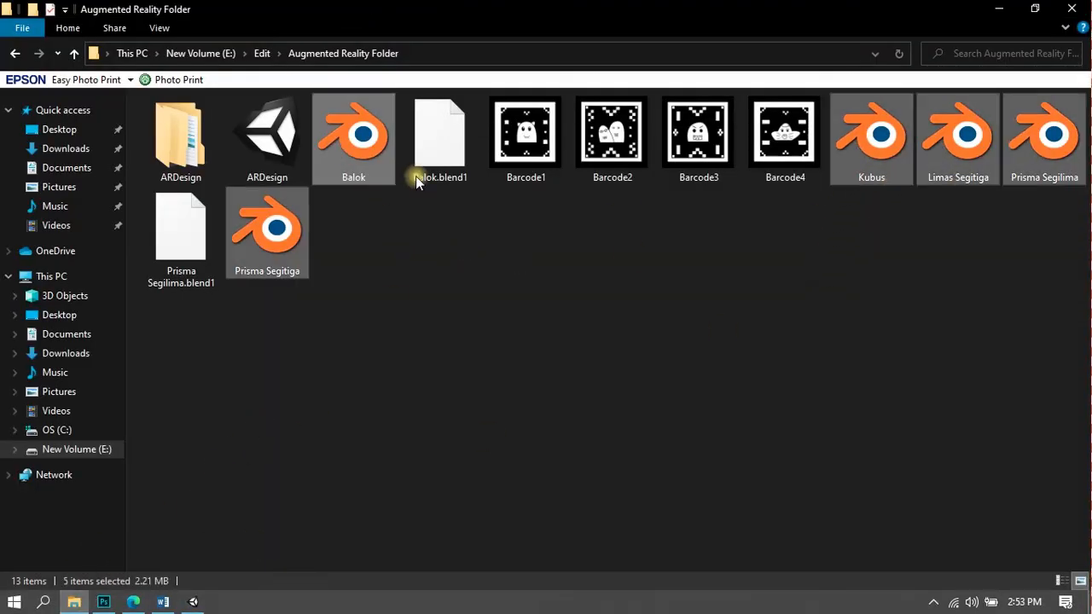
drag(357, 137, 275, 454)
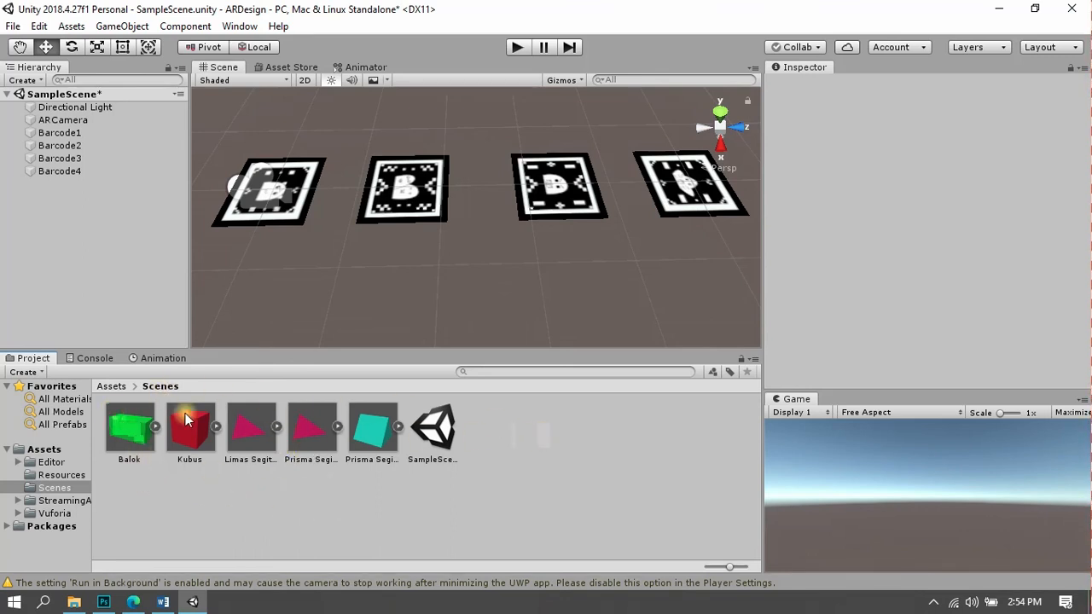
- Switch to Word and review the Part 4 checklist down to its last item, "Vuvoria Behavior input database"
click(163, 602)
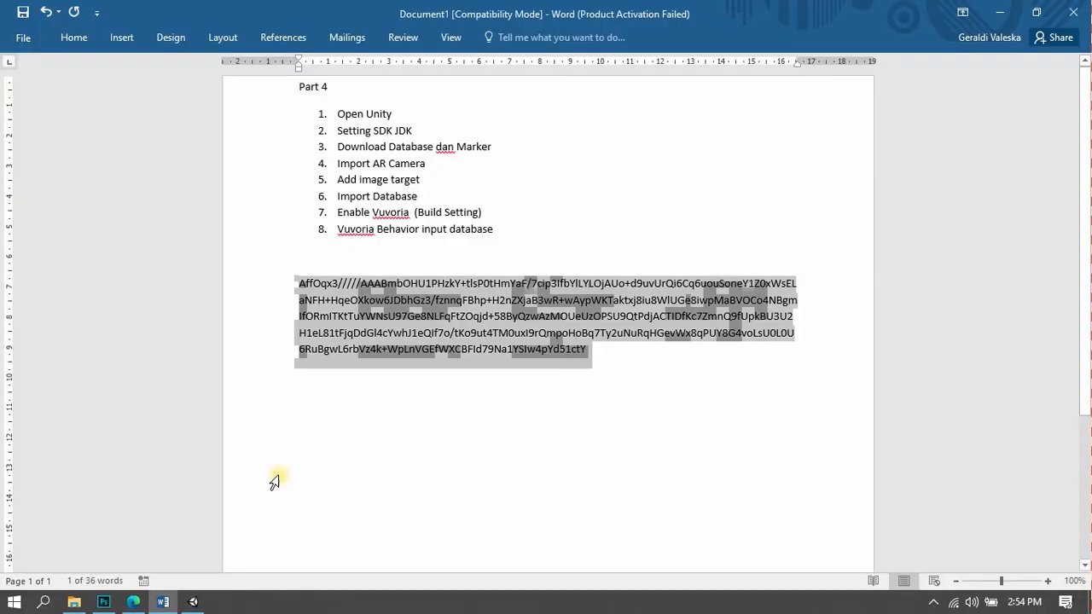
drag(507, 227, 333, 226)
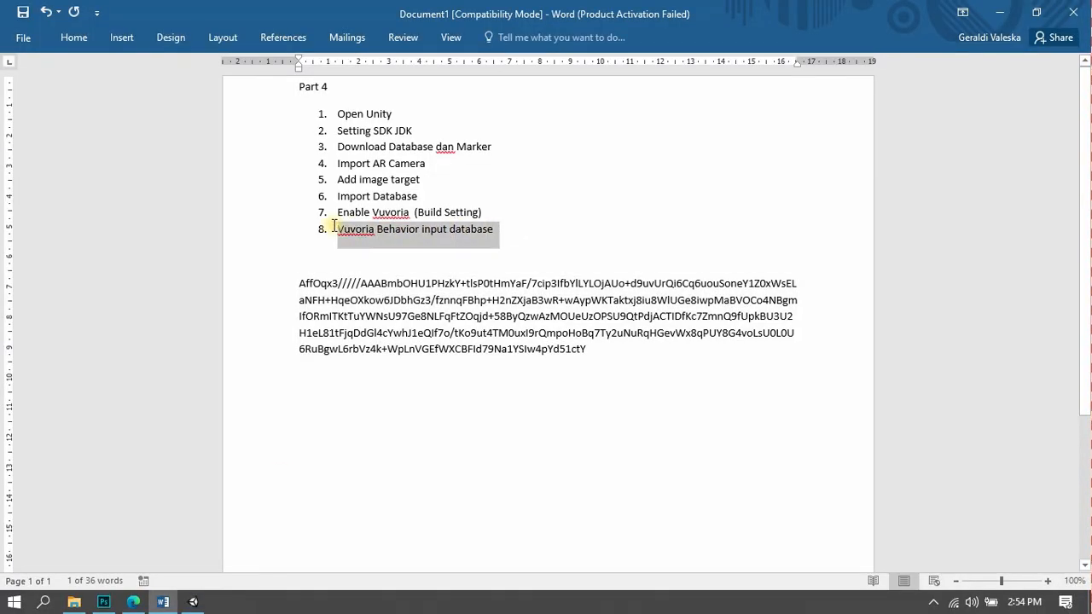
click(375, 462)
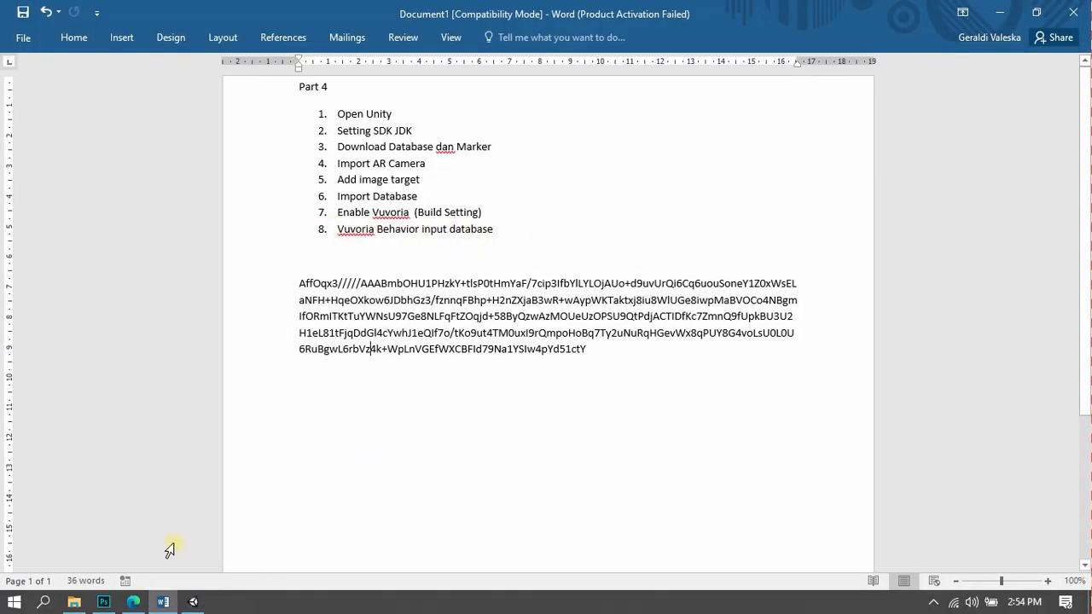
- Return to Unity and inspect the import settings of the Prisma Segitiga and Balok models in the Scenes folder
mouse_move(133, 603)
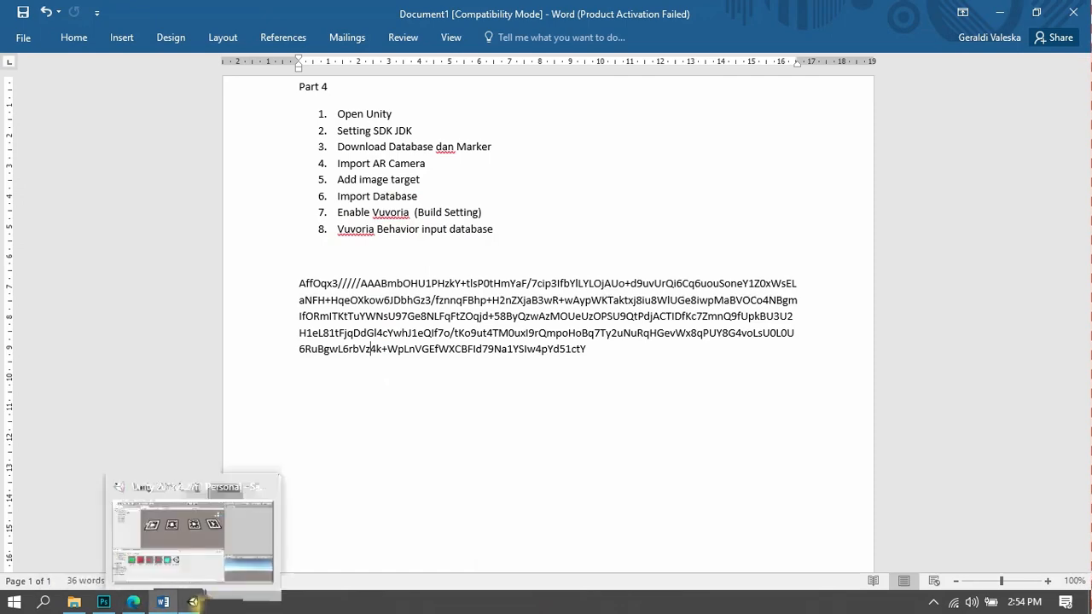
click(193, 602)
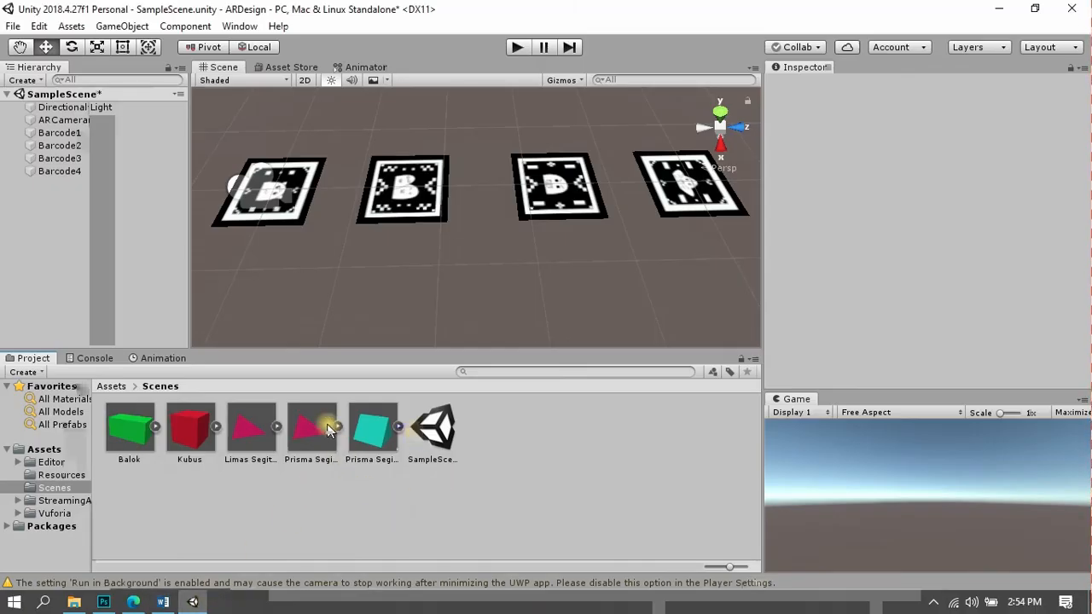
click(126, 445)
click(375, 437)
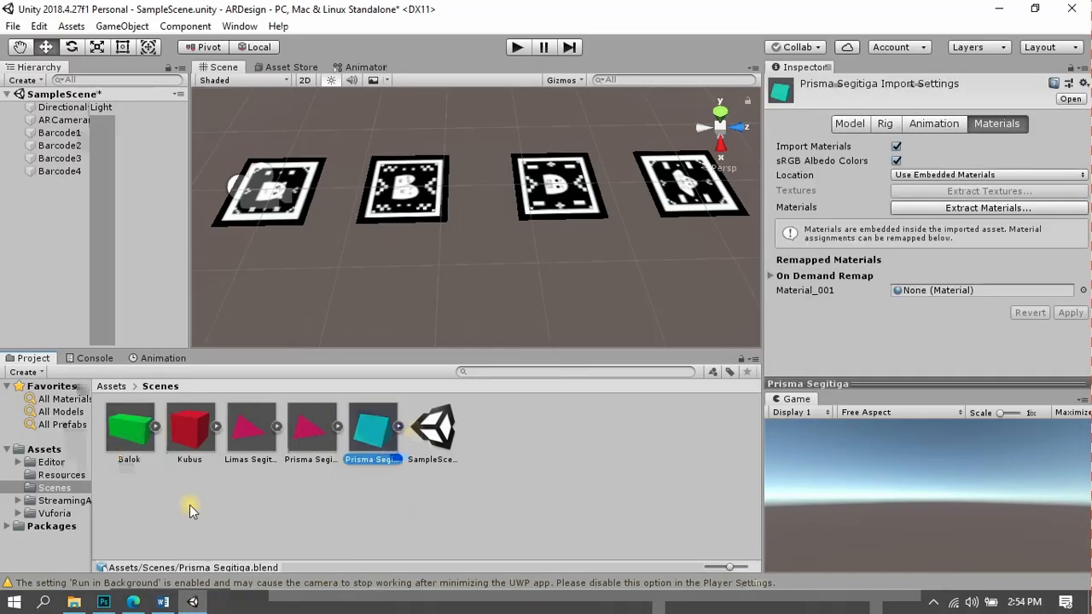
click(133, 439)
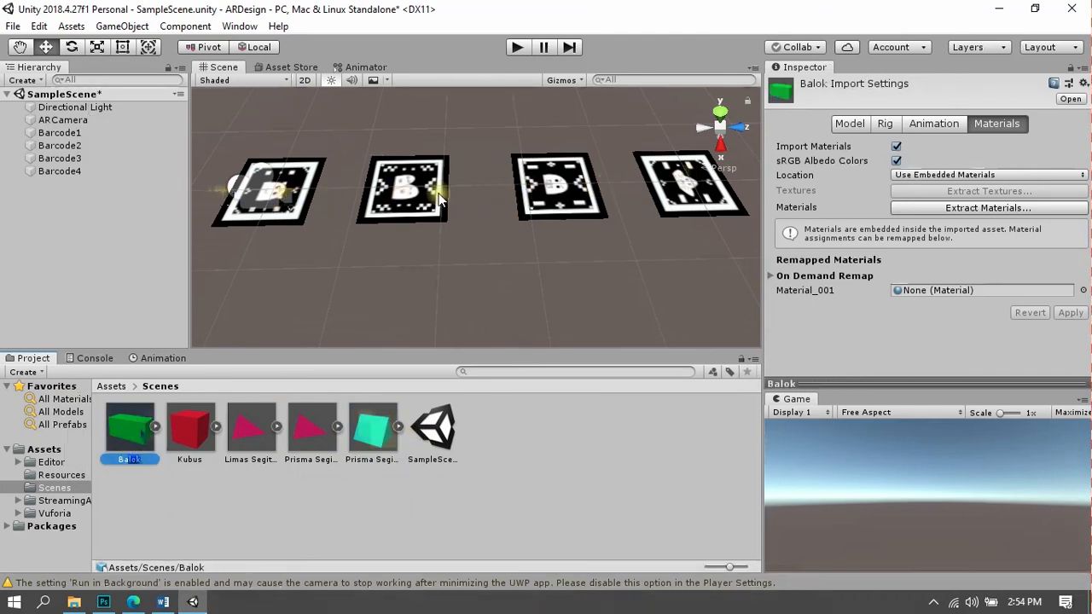
click(383, 552)
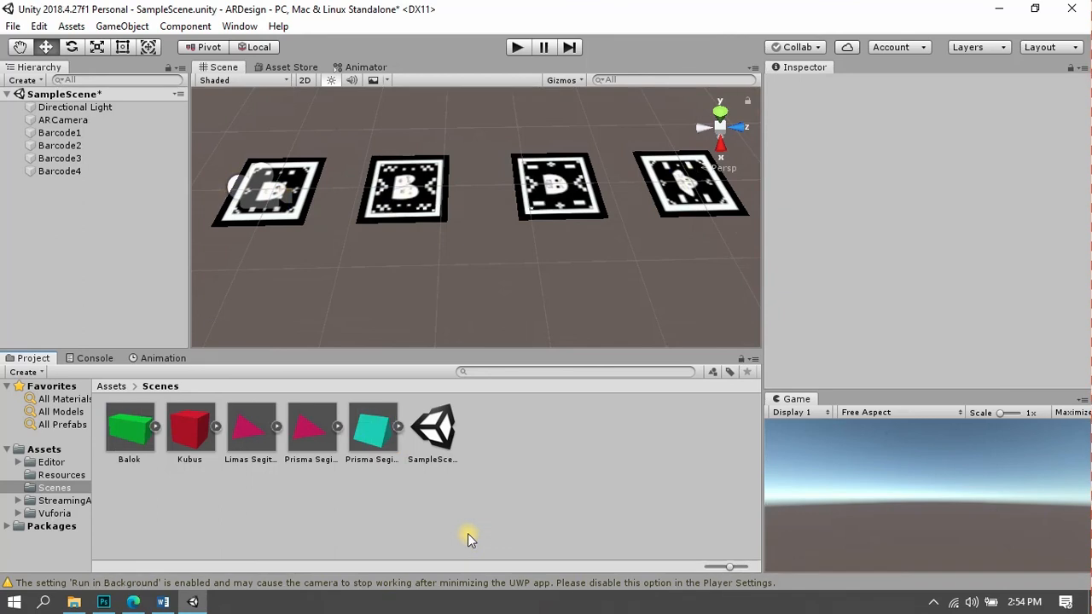